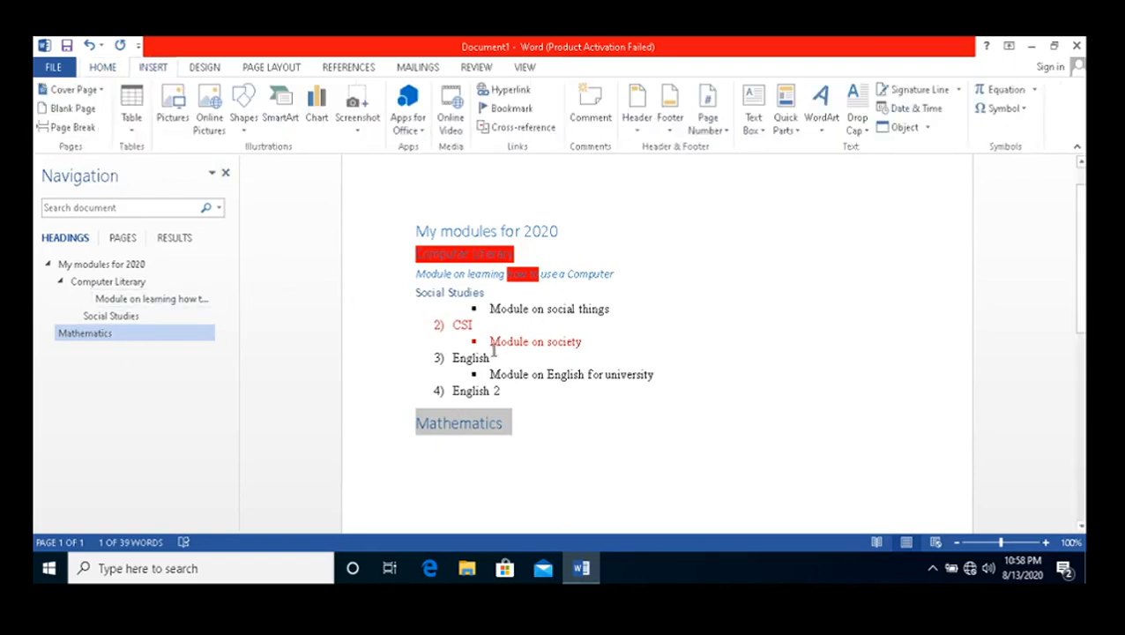
- Reset the Mathematics line to the Normal style and copy the English 2 numbered-list formatting onto it with Format Painter
click(100, 70)
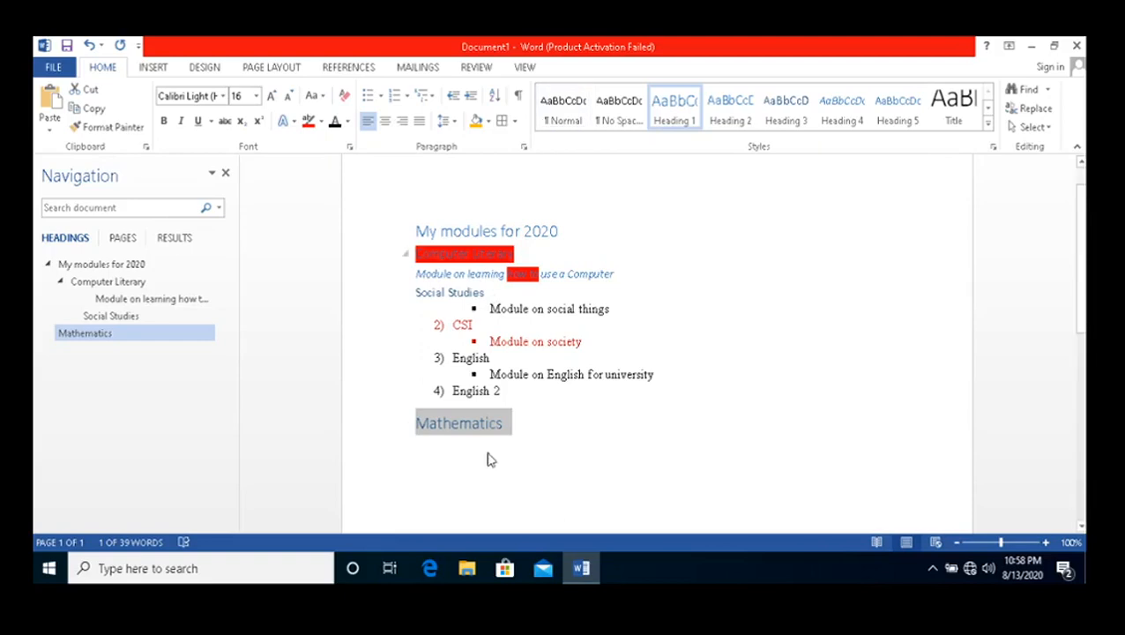
click(557, 108)
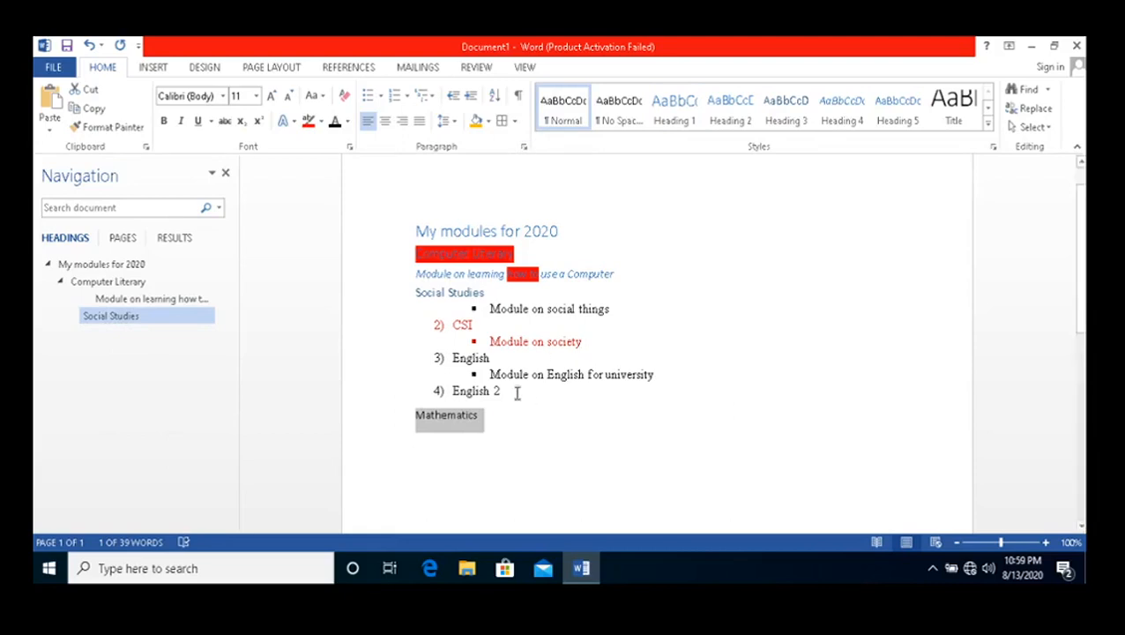
drag(501, 388, 452, 388)
click(131, 127)
drag(499, 412, 393, 425)
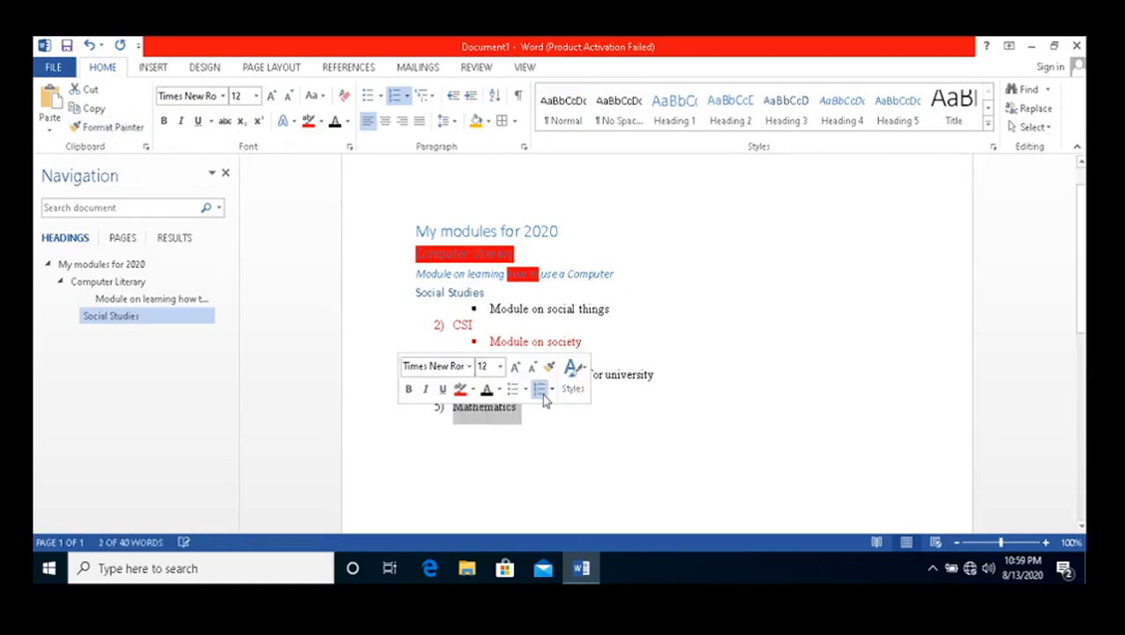
click(399, 327)
click(491, 377)
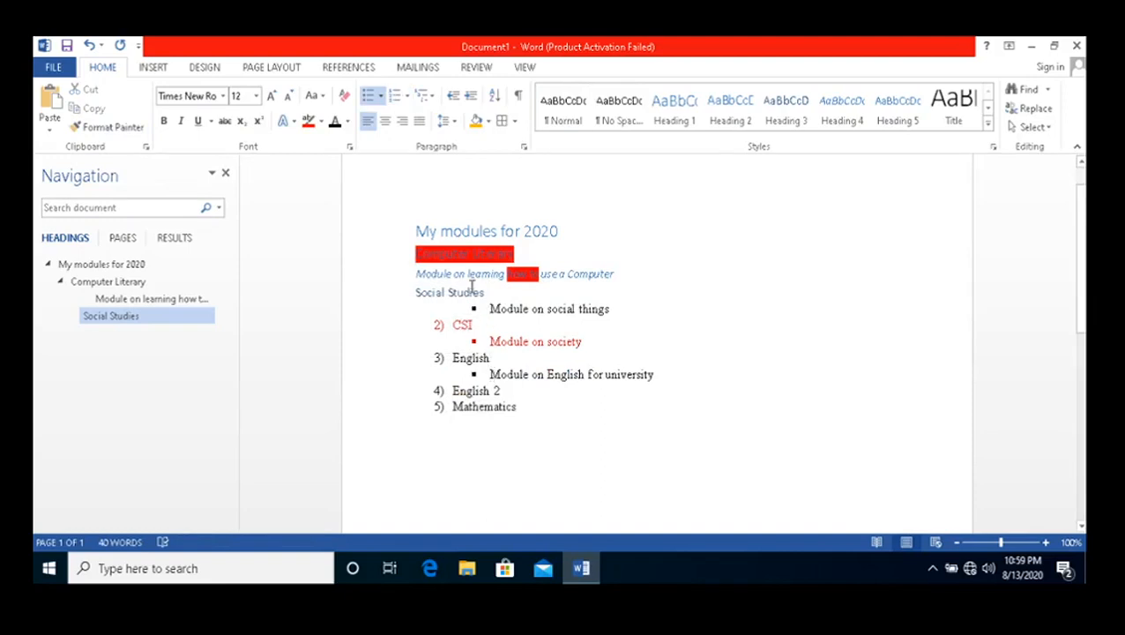
- Copy the Mathematics line's formatting with Format Painter onto the three lines from Computer Literary to Social Studies
click(502, 289)
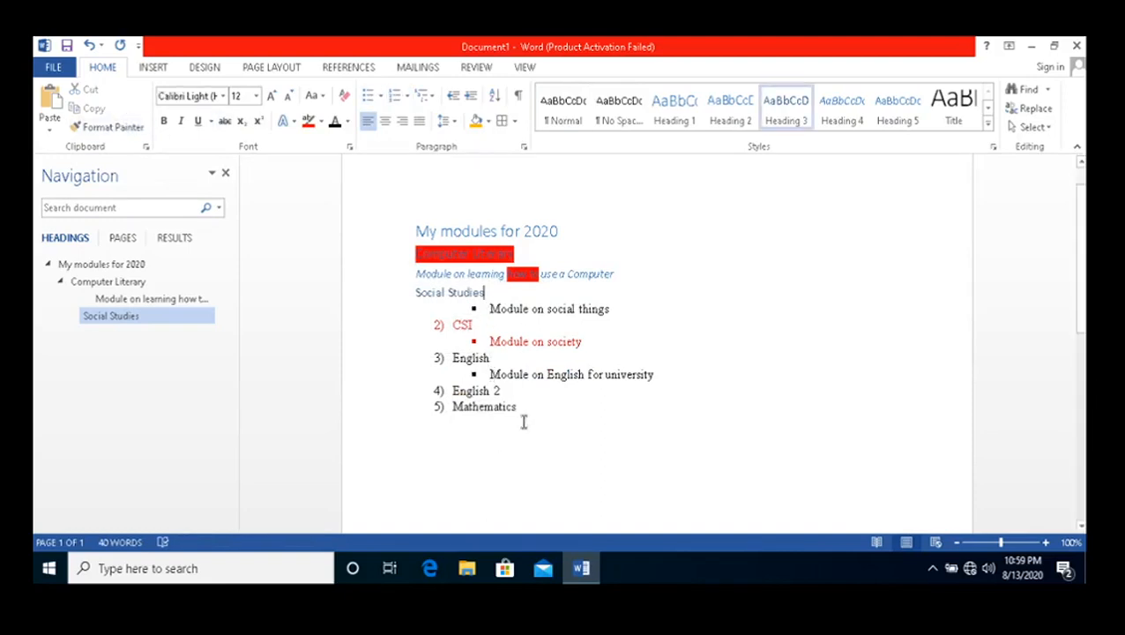
drag(529, 411, 449, 408)
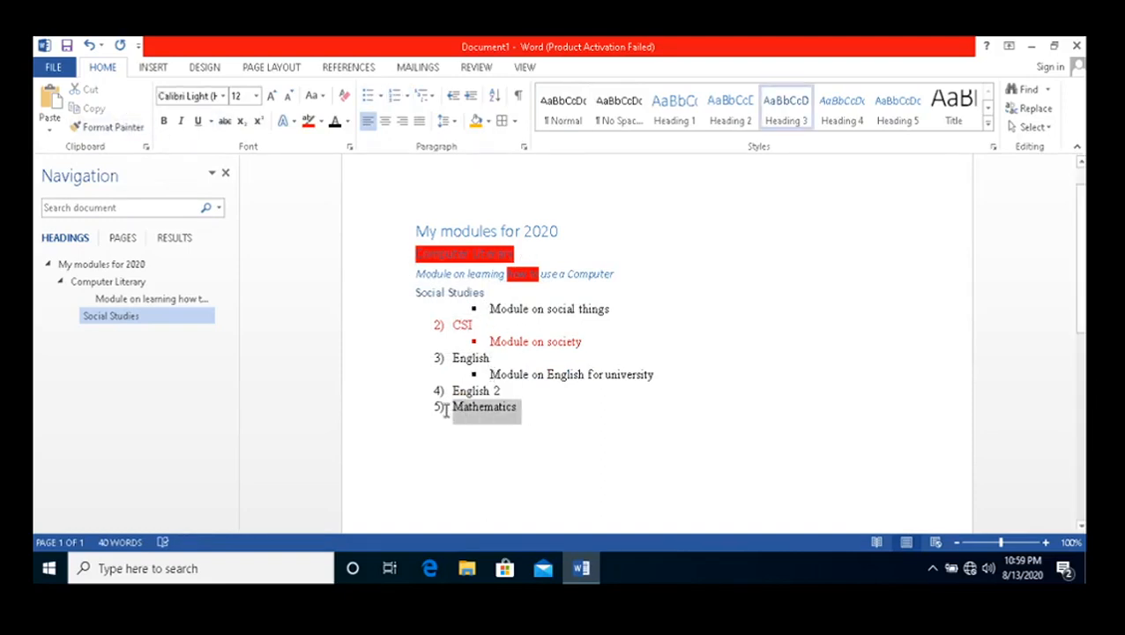
click(108, 126)
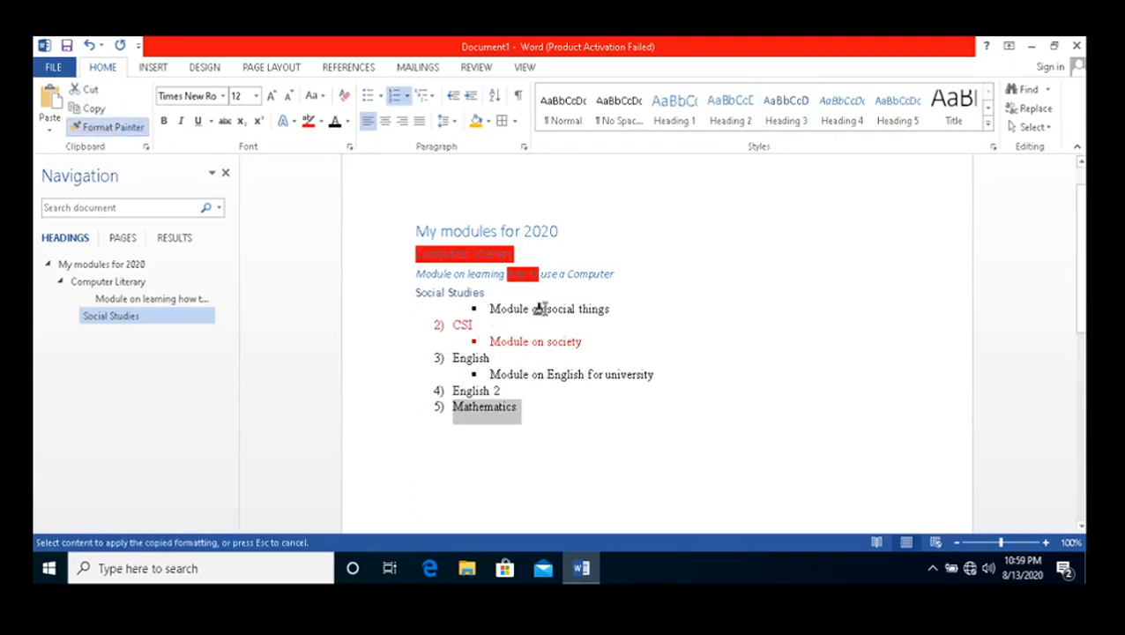
mouse_move(405, 291)
mouse_down()
mouse_move(406, 251)
mouse_move(419, 261)
mouse_up()
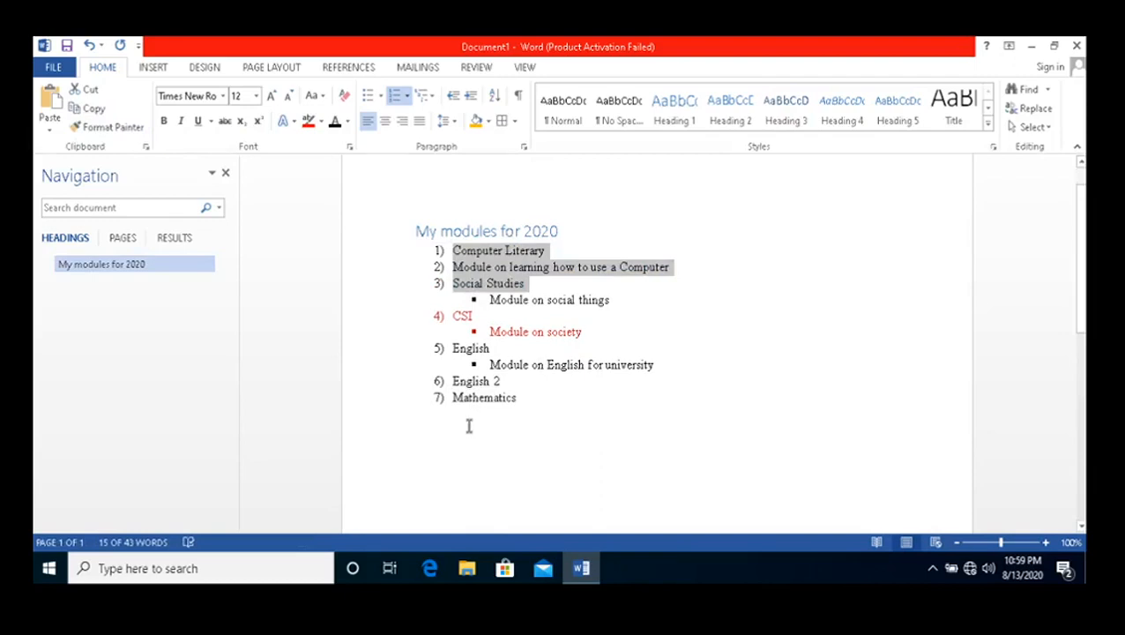
click(470, 380)
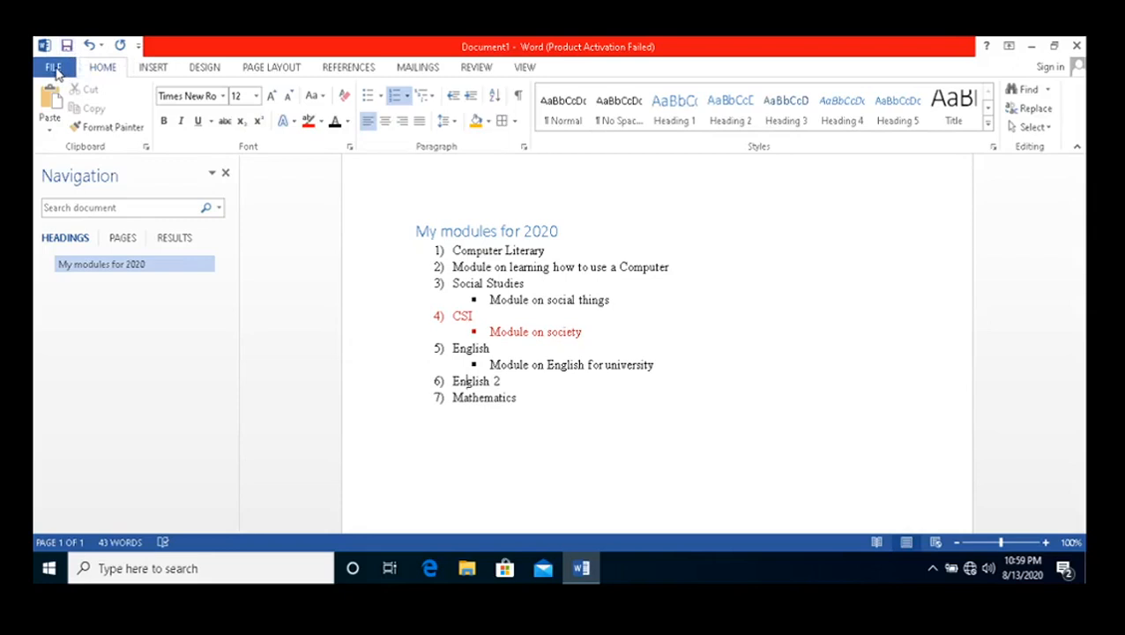
- Save the document in the Documents folder under the name "My first word document"
click(53, 67)
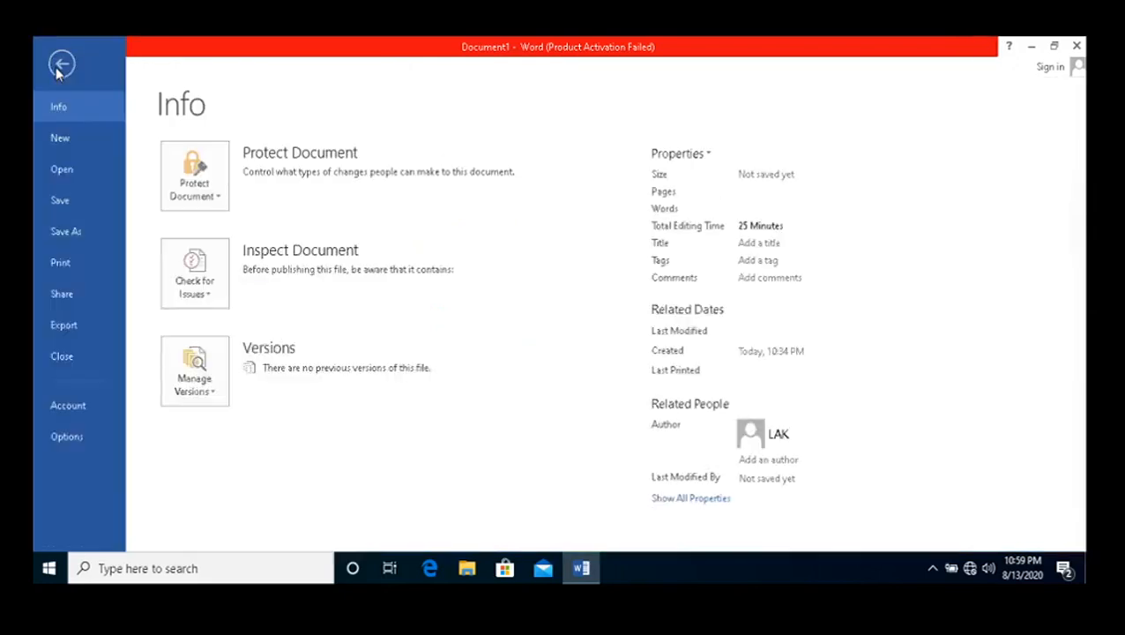
click(59, 201)
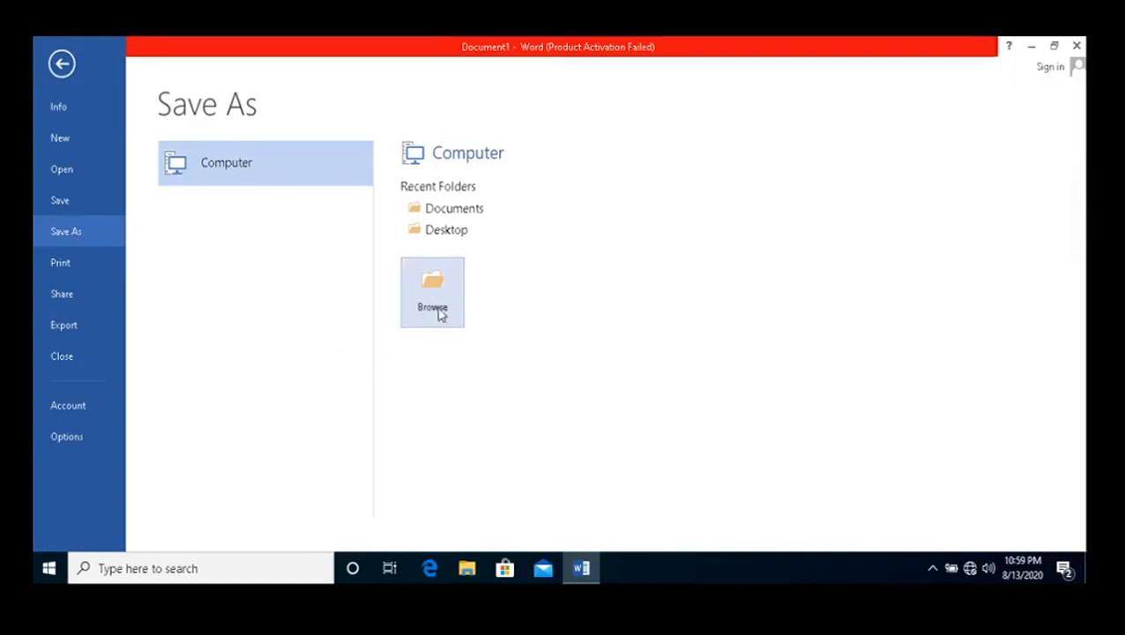
click(445, 212)
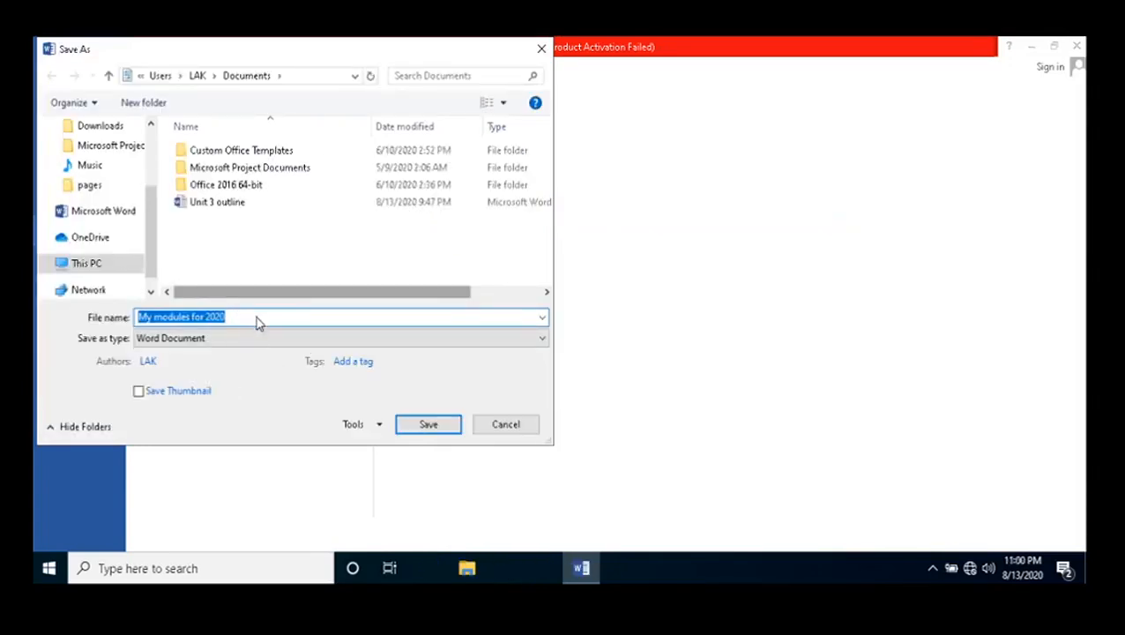
key(End)
key(BackSpace)
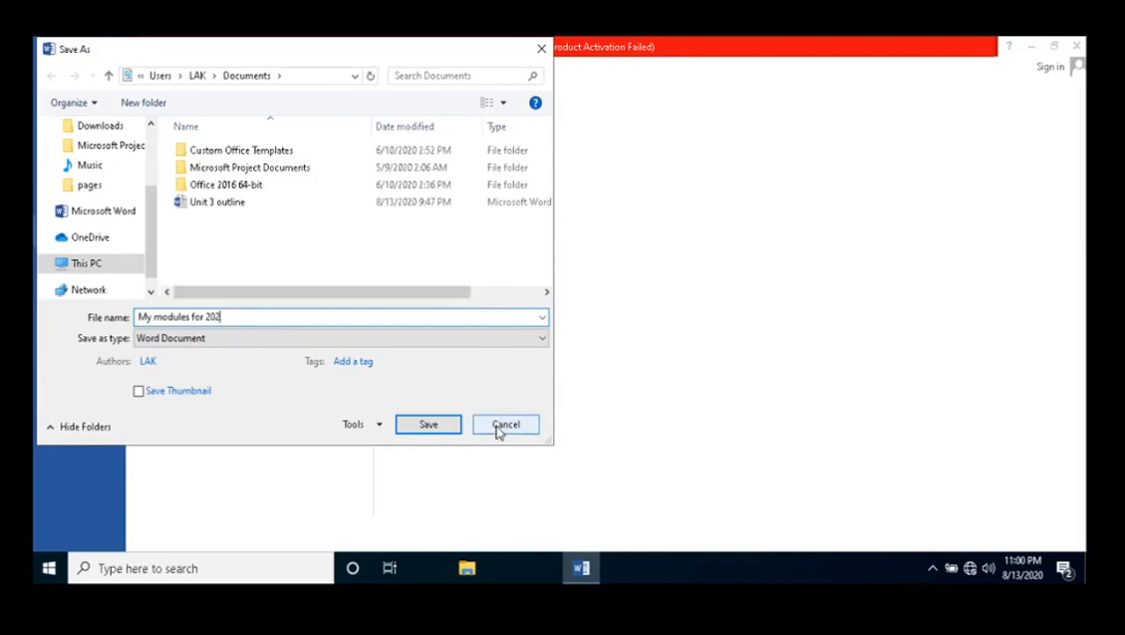
key(BackSpace)
key(BackSpace)
key(BackSpace)
key(BackSpace)
key(BackSpace)
key(BackSpace)
key(BackSpace)
key(BackSpace)
key(BackSpace)
key(BackSpace)
key(BackSpace)
key(BackSpace)
key(BackSpace)
key(BackSpace)
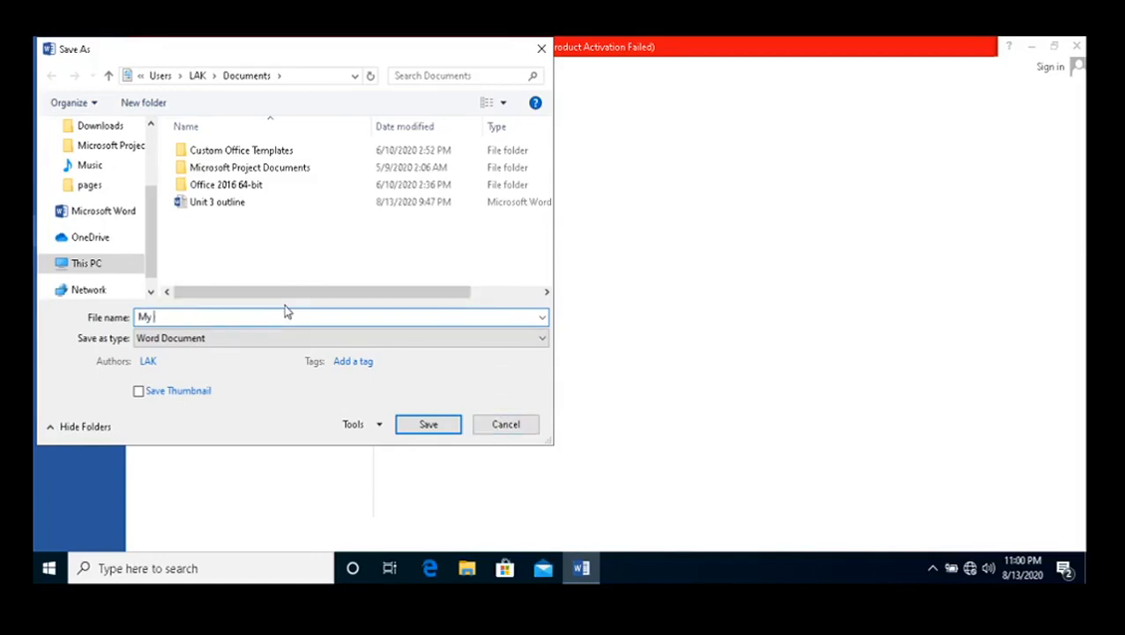
text(My)
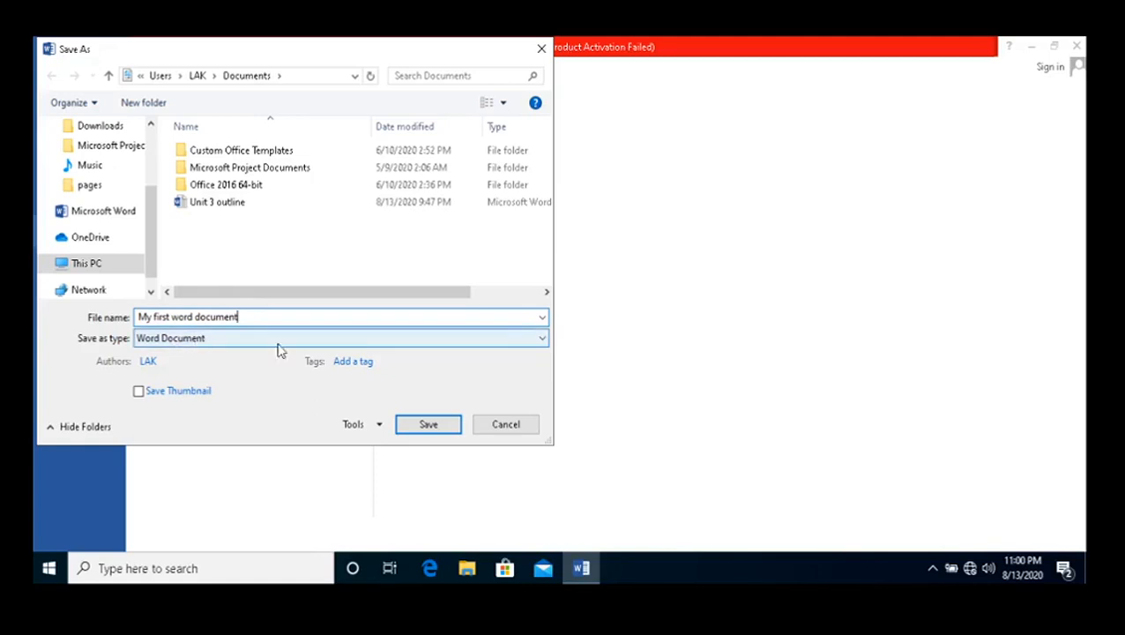
click(422, 426)
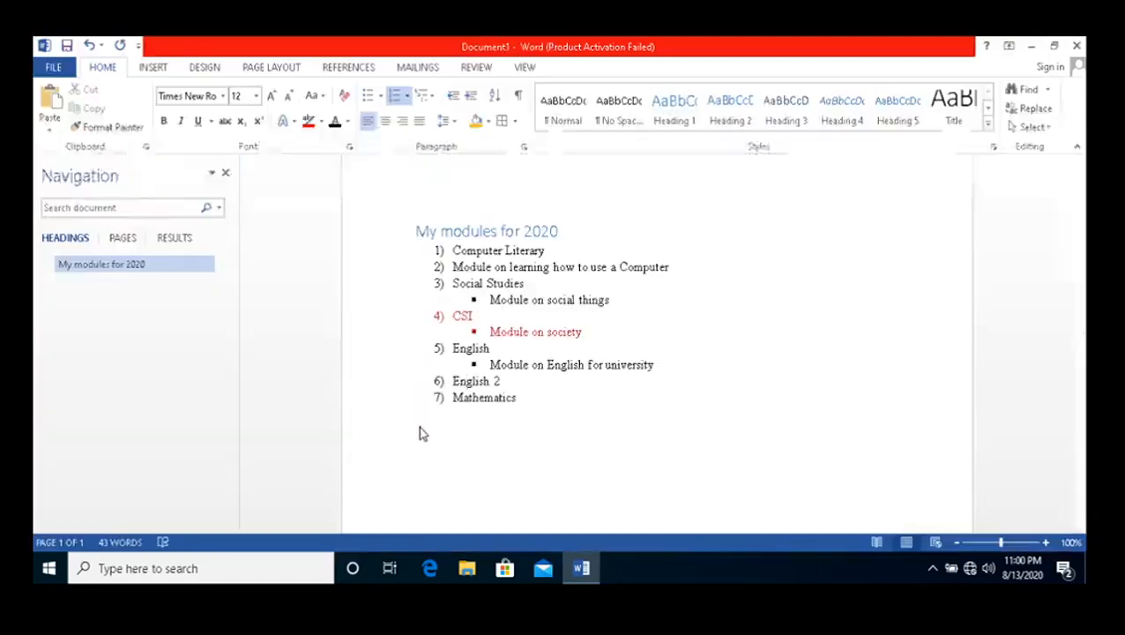
double_click(443, 53)
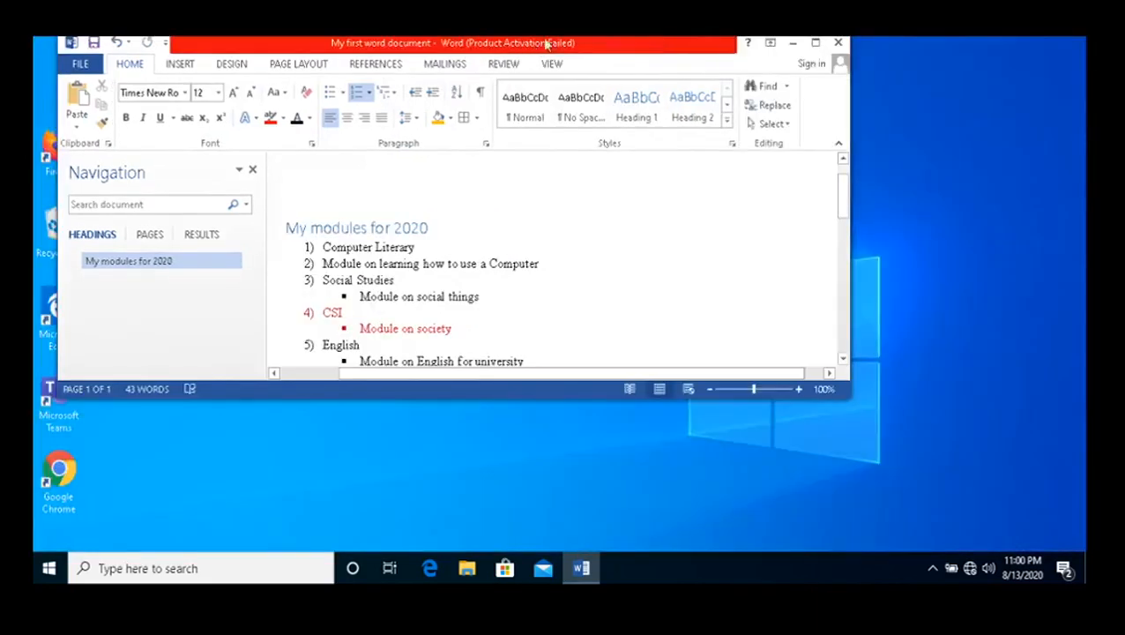
click(815, 43)
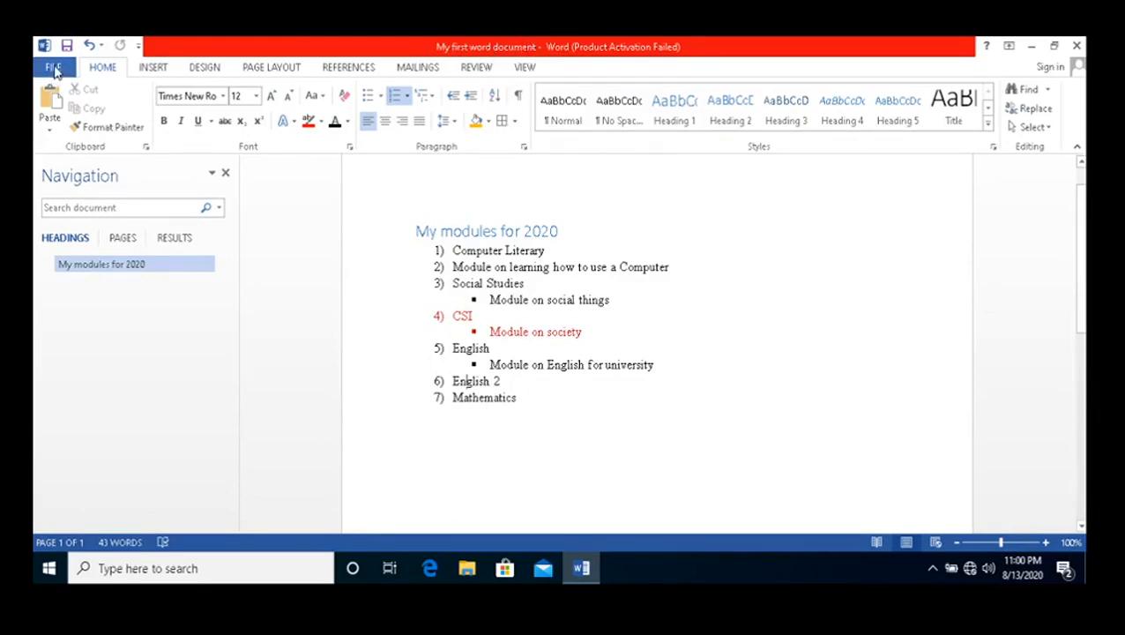
- Save a copy of the document in the Documents folder as "My second word document"
click(55, 71)
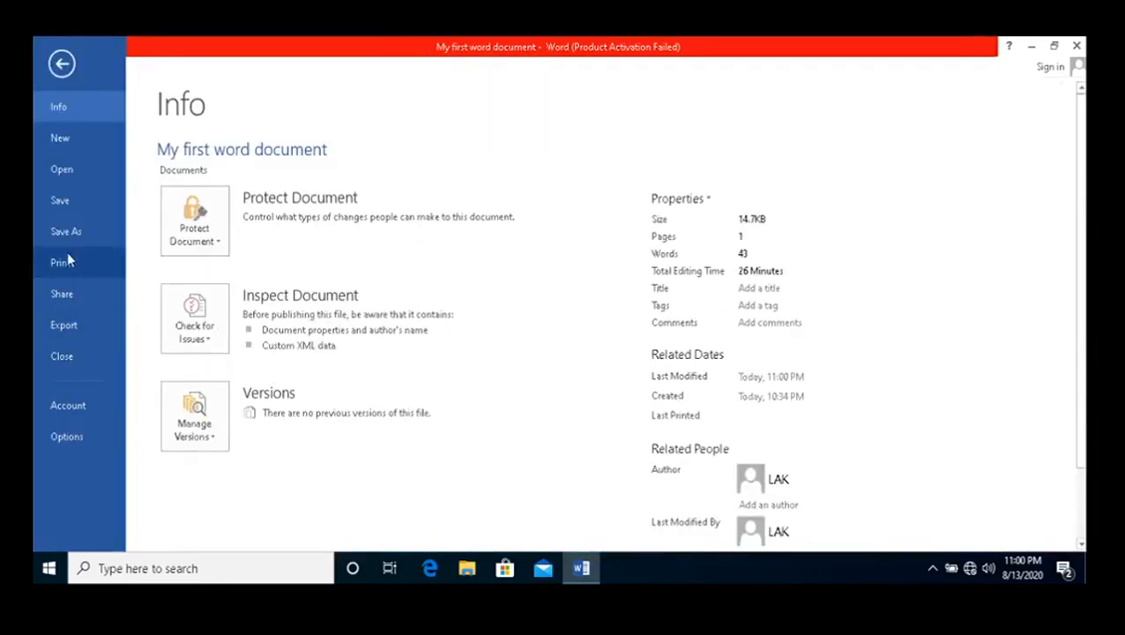
click(78, 231)
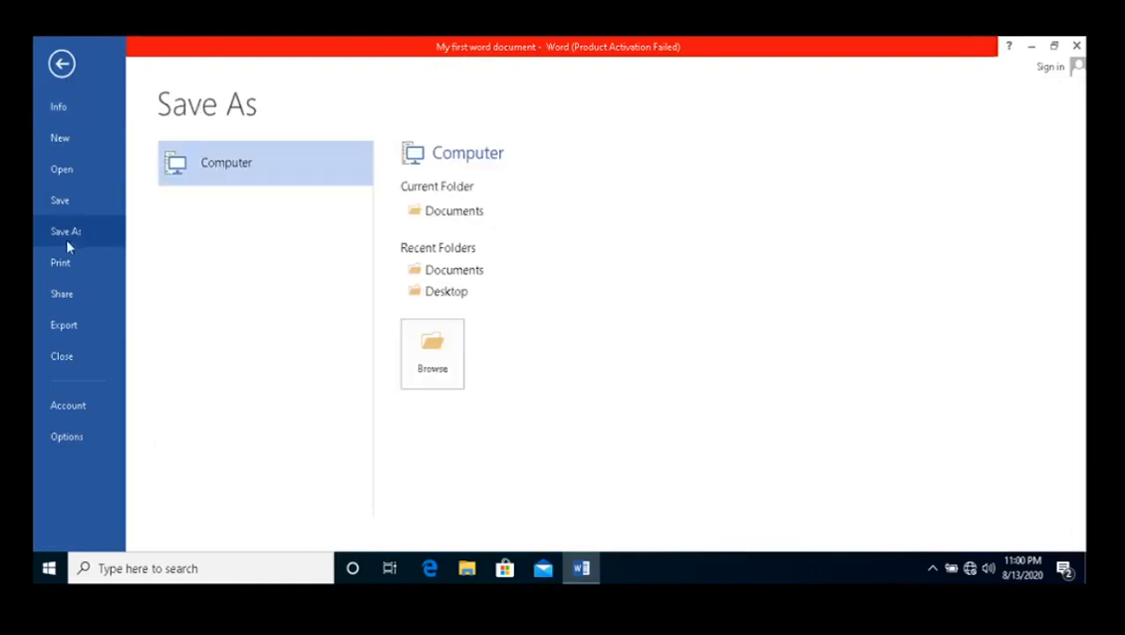
click(434, 366)
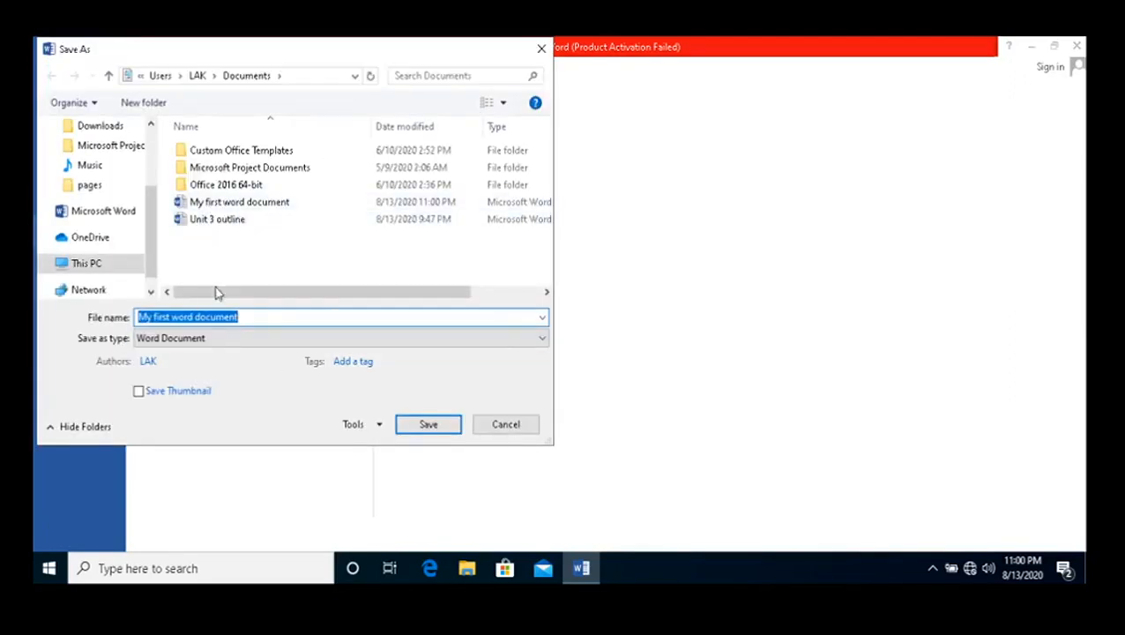
click(258, 317)
text(second)
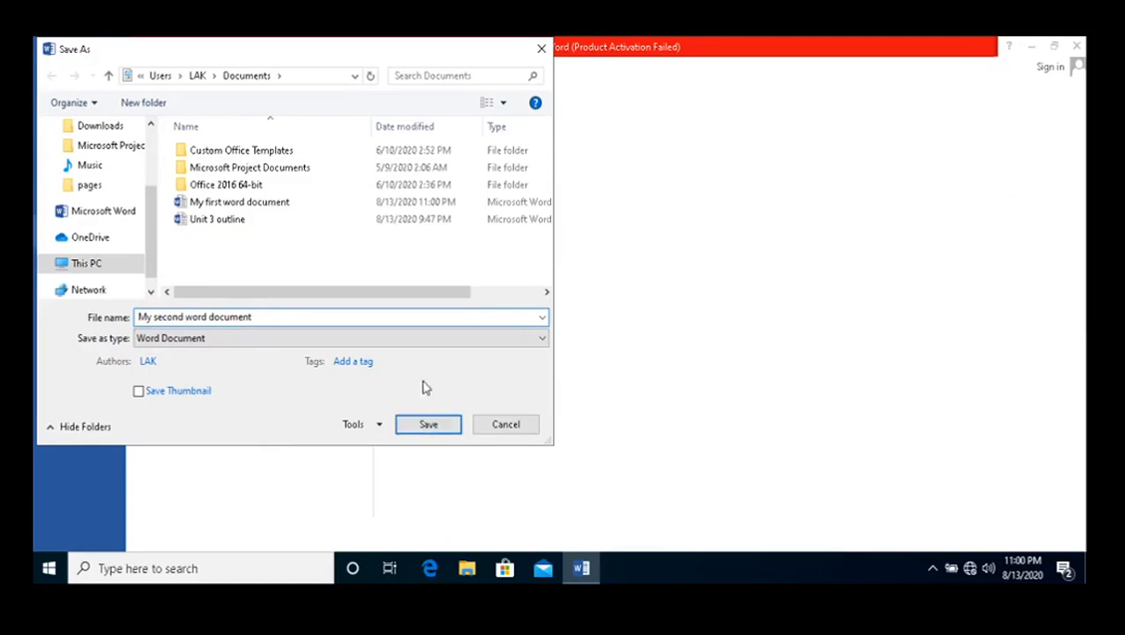
click(417, 429)
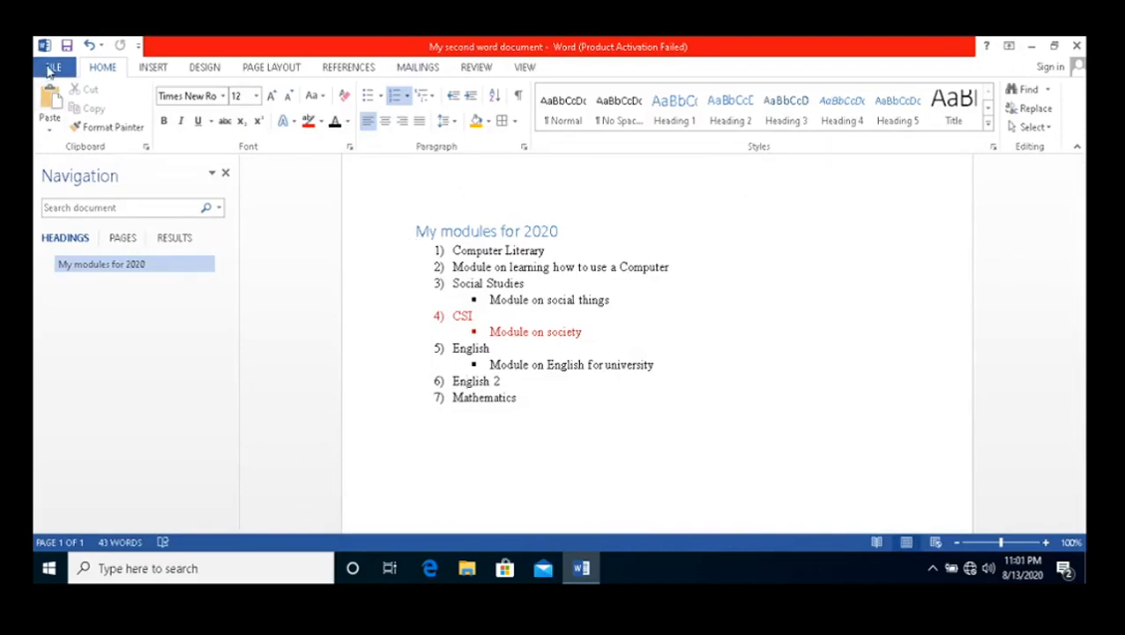
- Save "My second word document" as a PDF in the Documents folder and close the published file's viewer
click(48, 66)
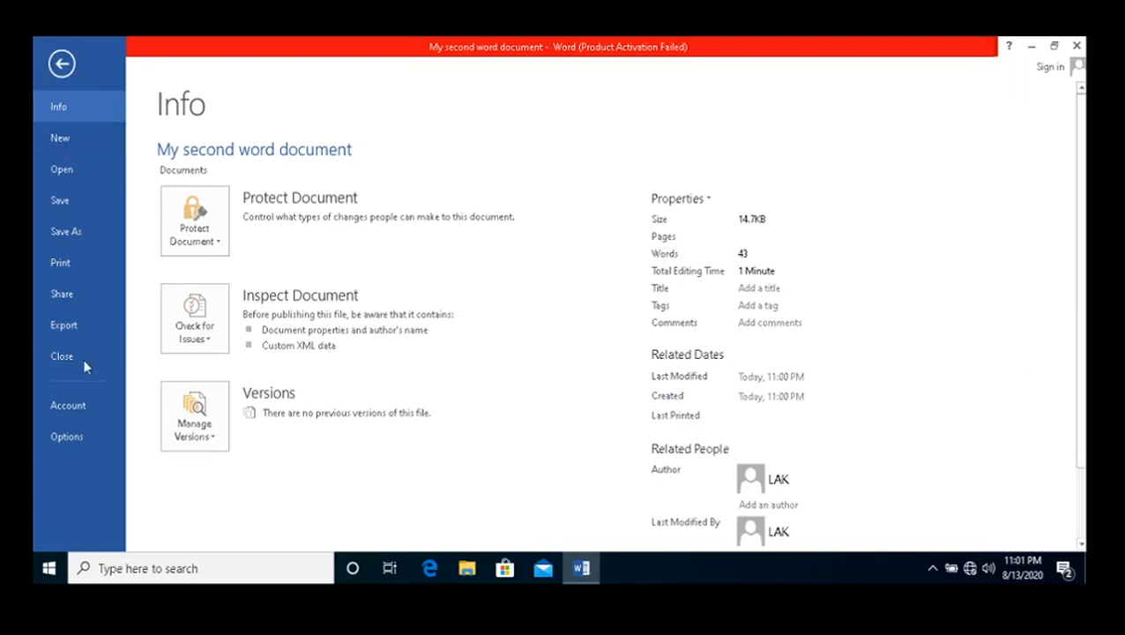
click(64, 233)
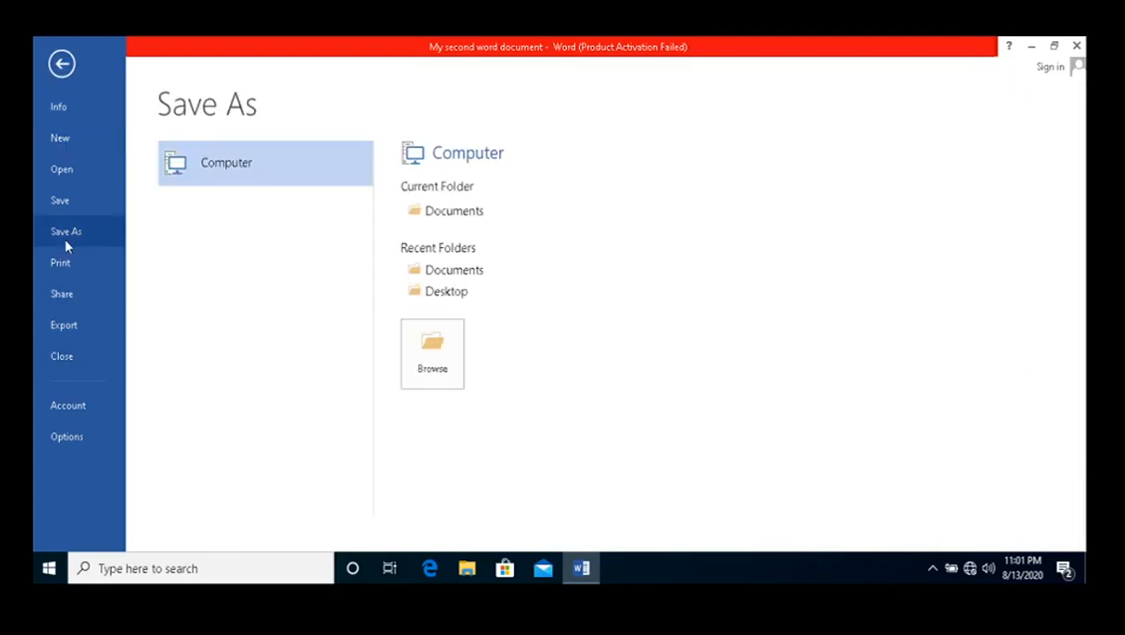
click(409, 356)
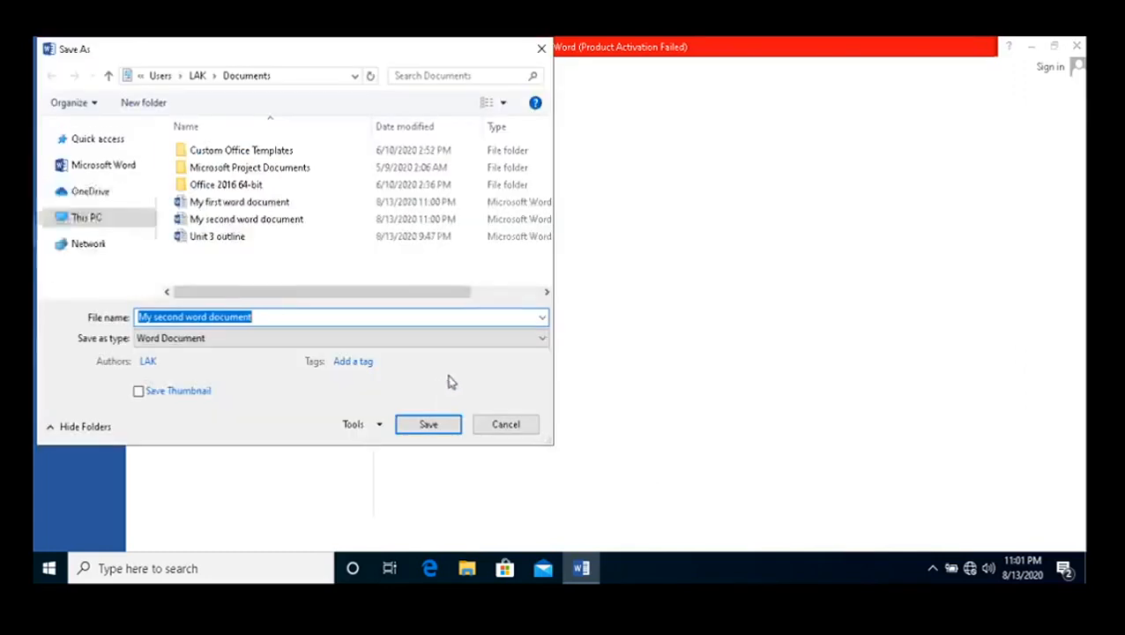
click(244, 340)
click(236, 348)
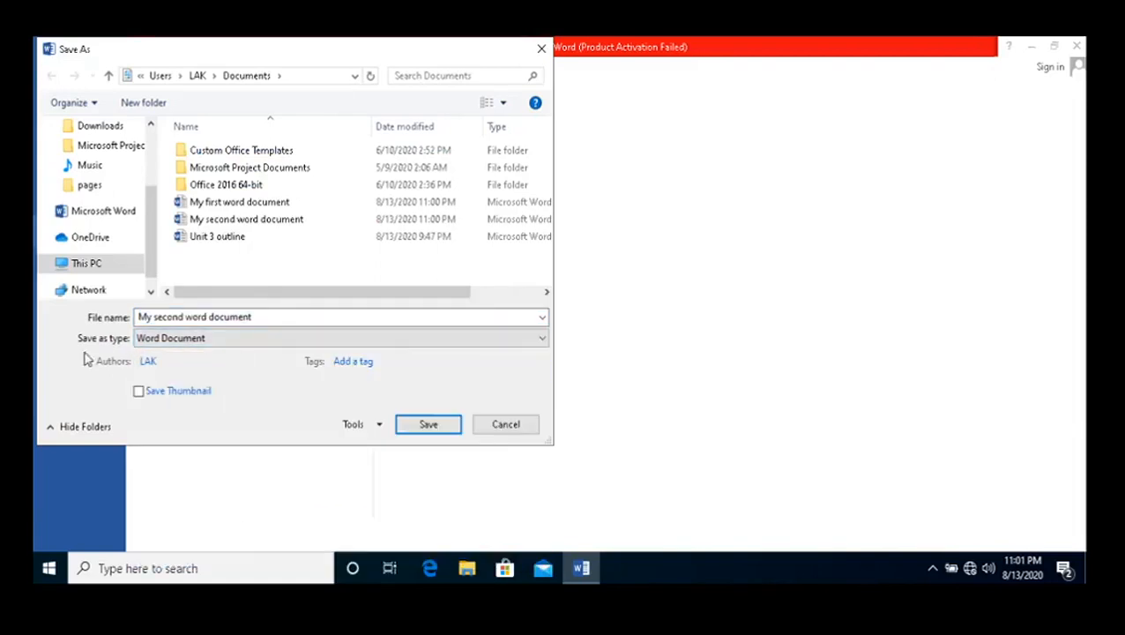
click(195, 346)
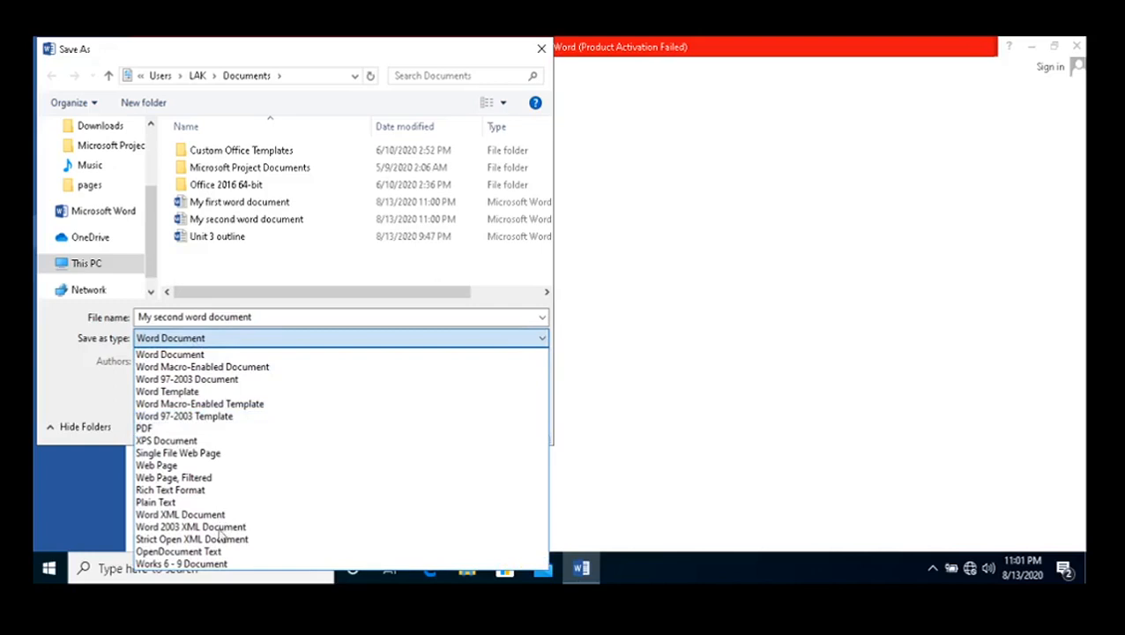
click(167, 428)
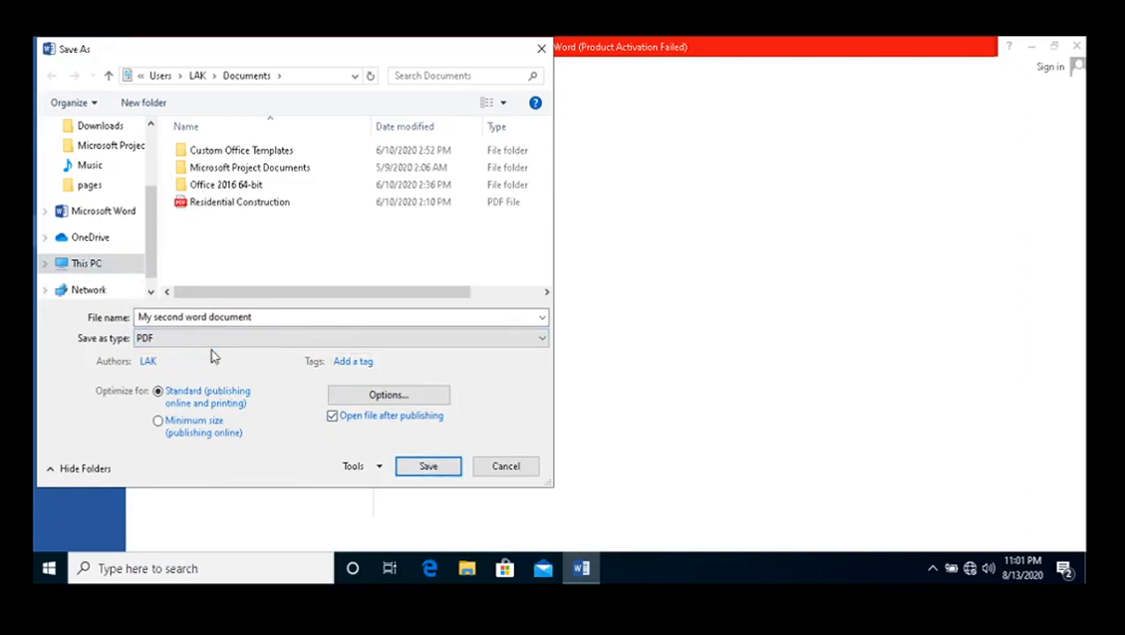
click(421, 467)
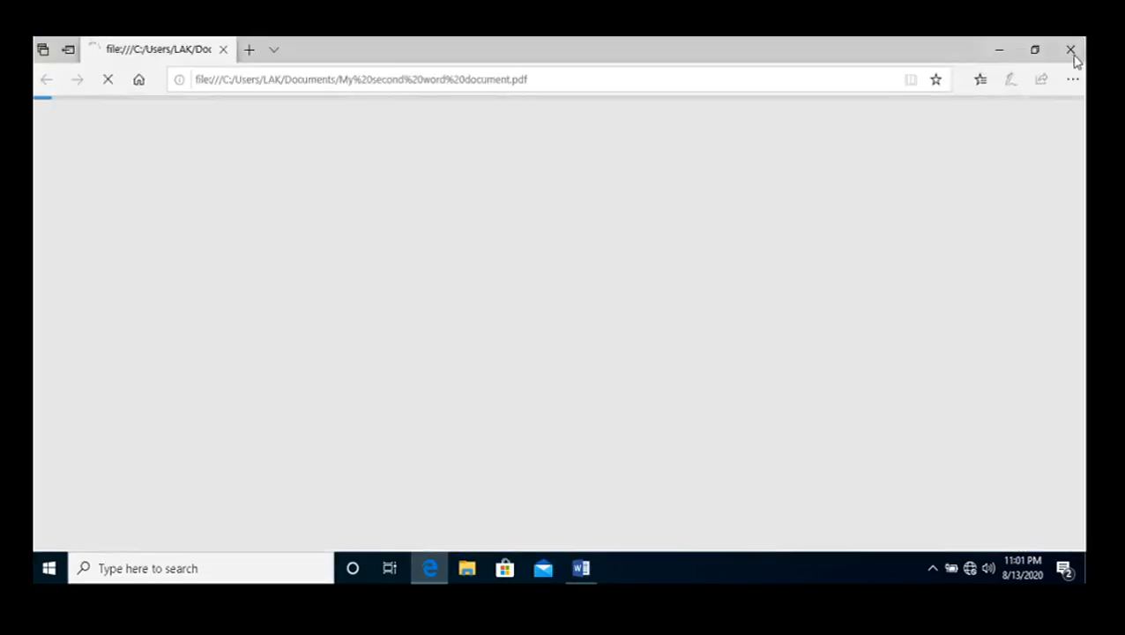
click(1072, 51)
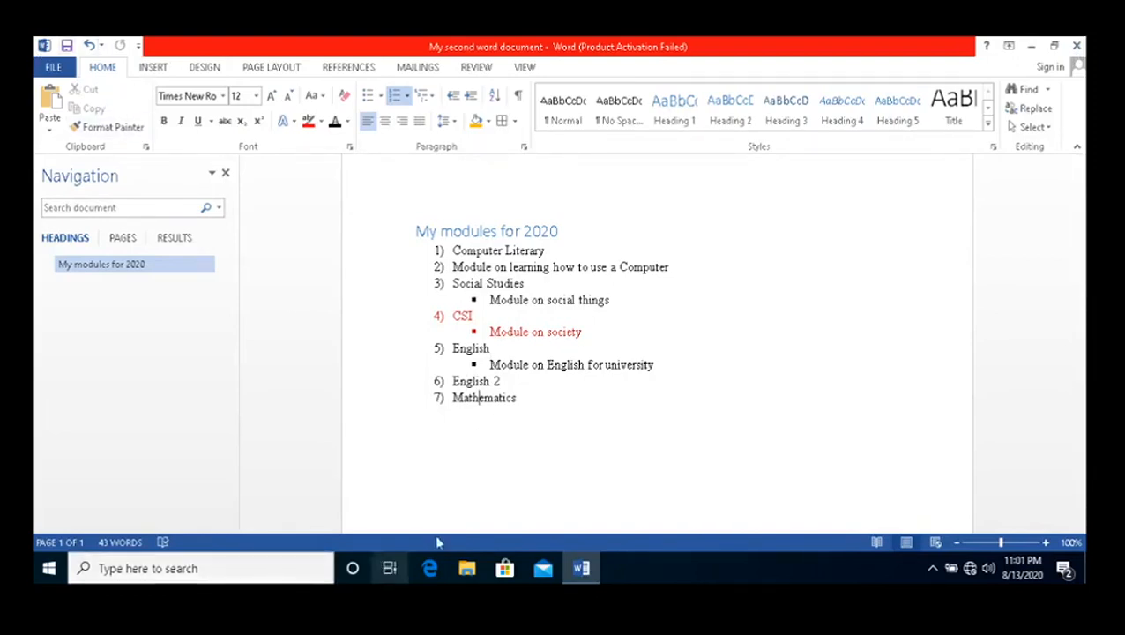
- Switch to File Explorer, examine the two saved Word documents and the PDF in the Documents folder, and close the window
click(468, 571)
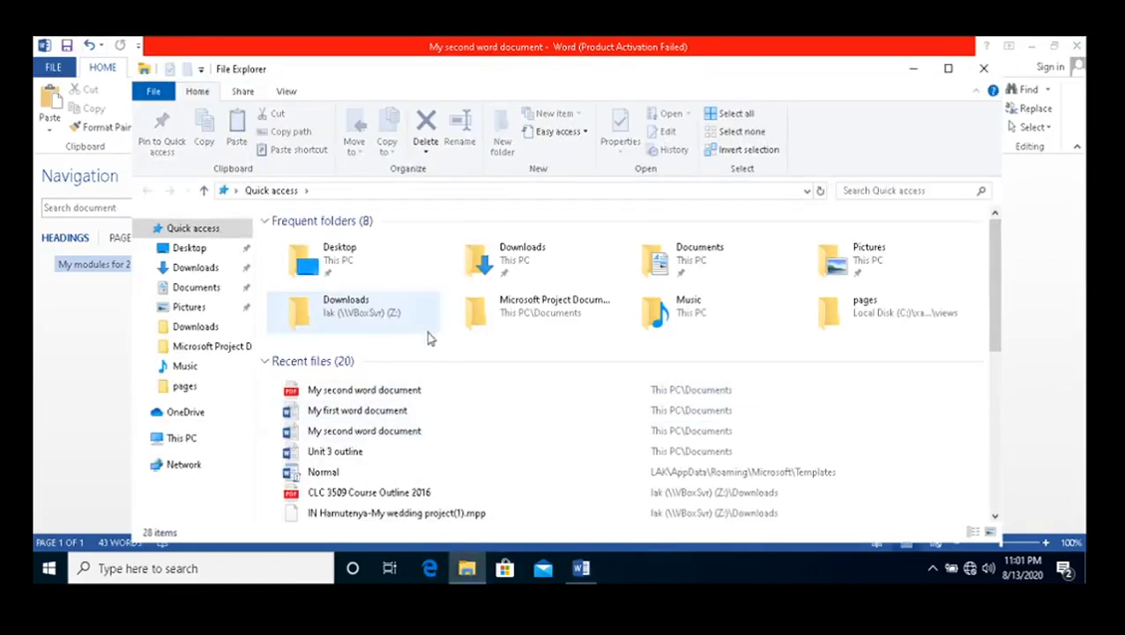
click(193, 291)
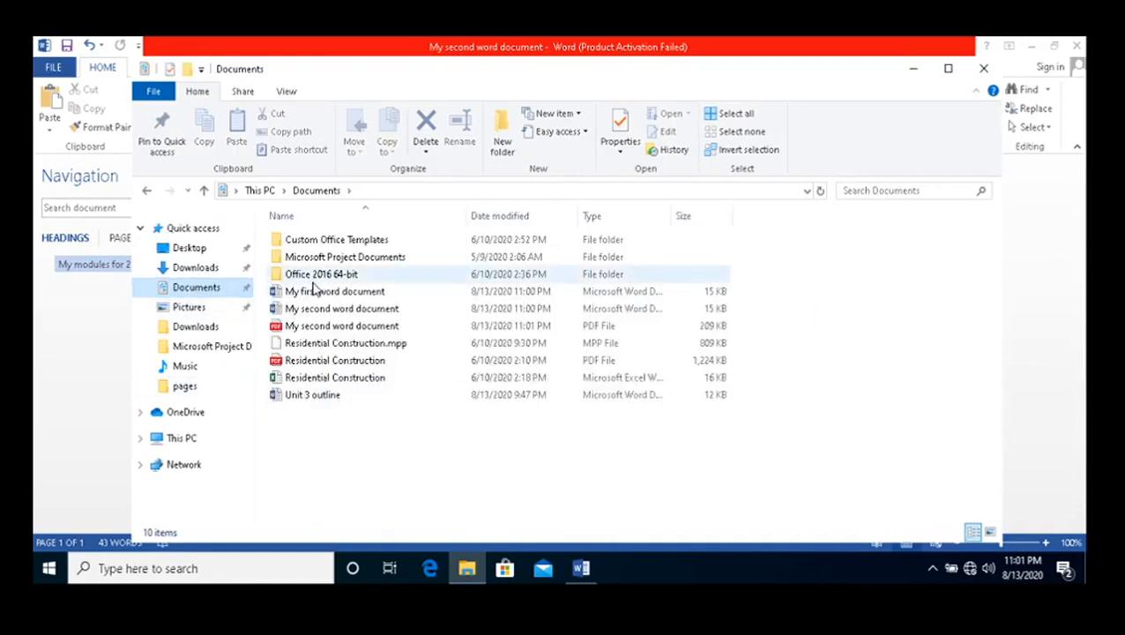
click(311, 307)
click(310, 291)
click(303, 325)
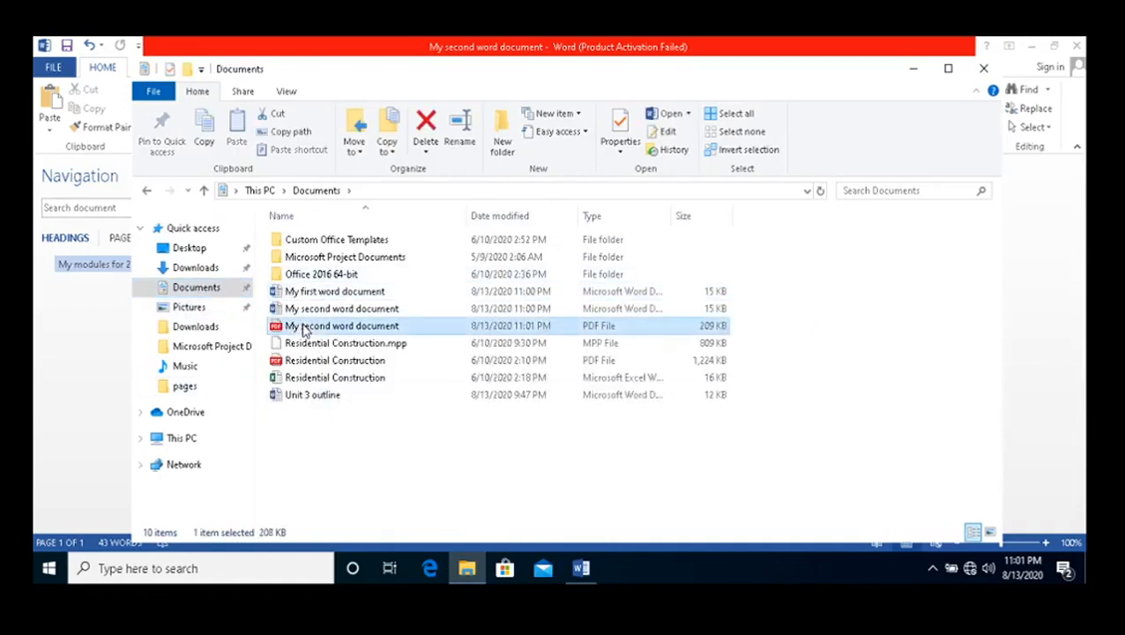
click(982, 68)
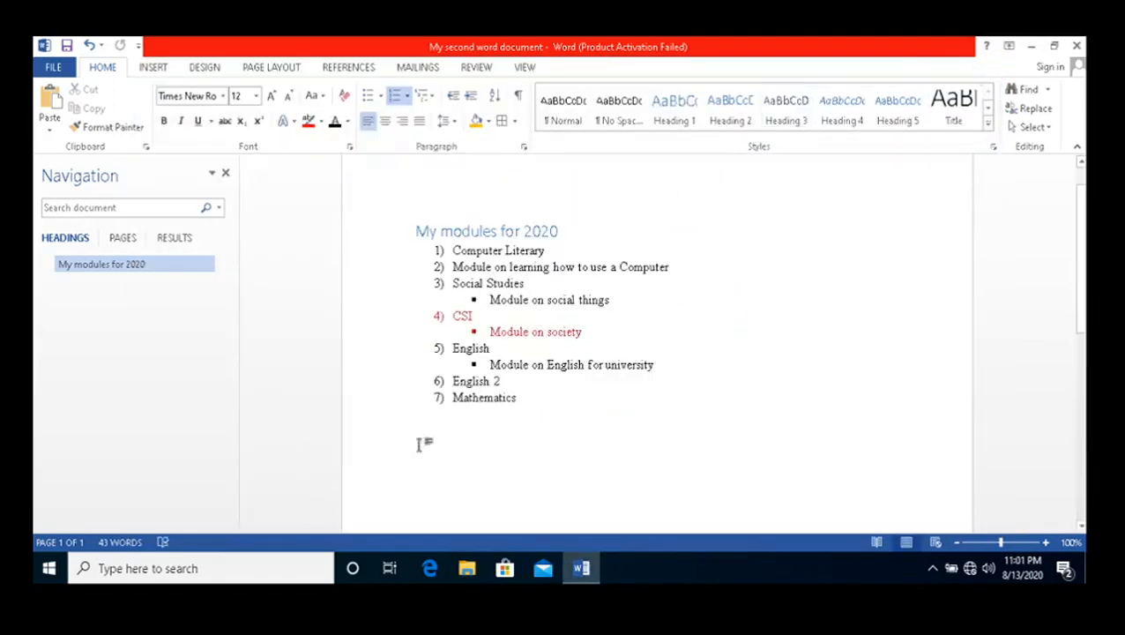
- Insert the built-in Banded cover page at the start of the document and close the Navigation pane
click(153, 68)
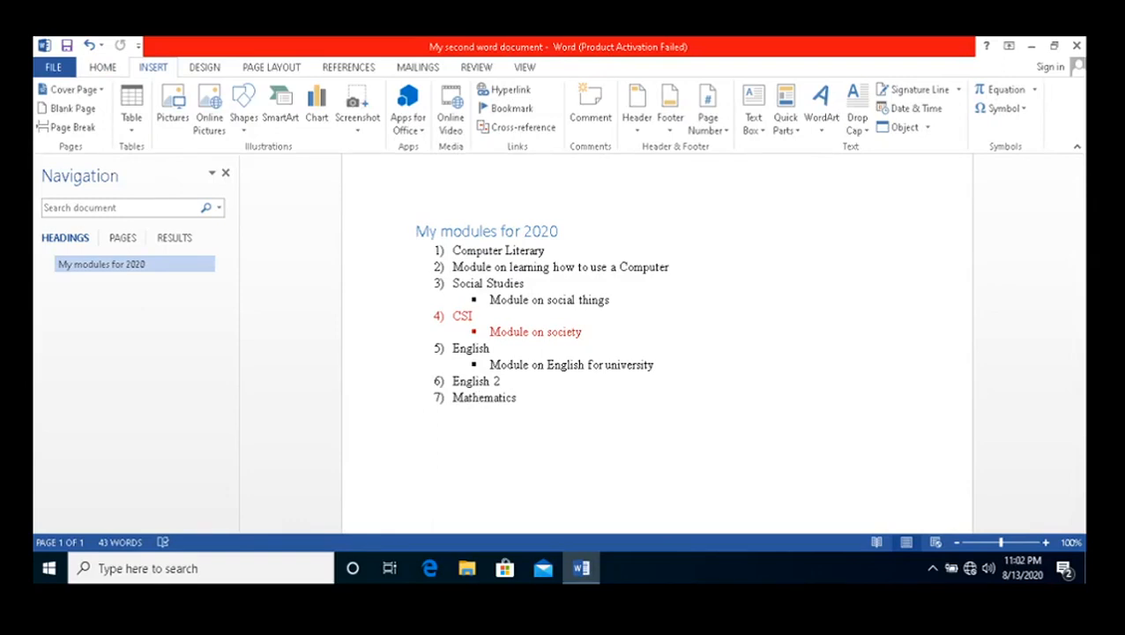
click(68, 90)
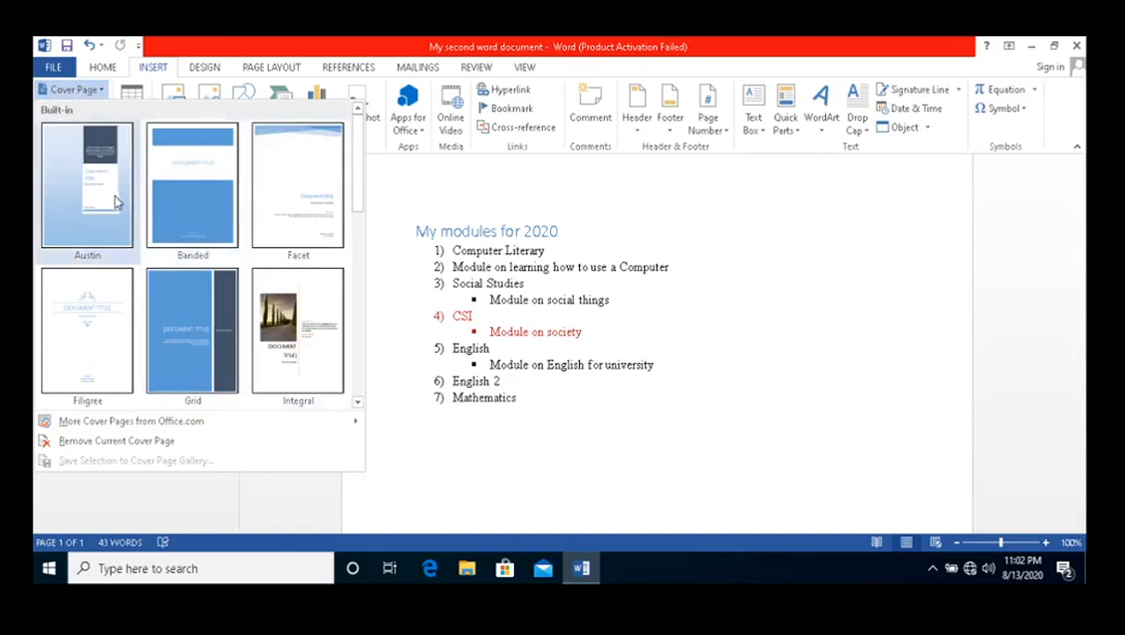
click(193, 204)
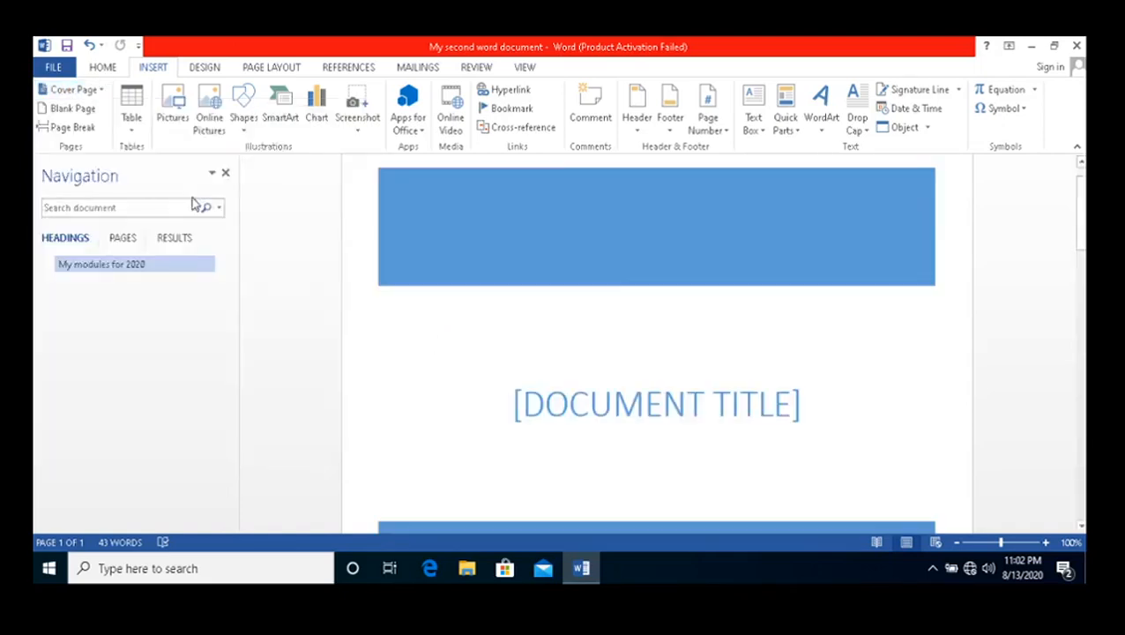
scroll(617, 264, down, 3)
scroll(587, 317, down, 1)
scroll(587, 316, up, 7)
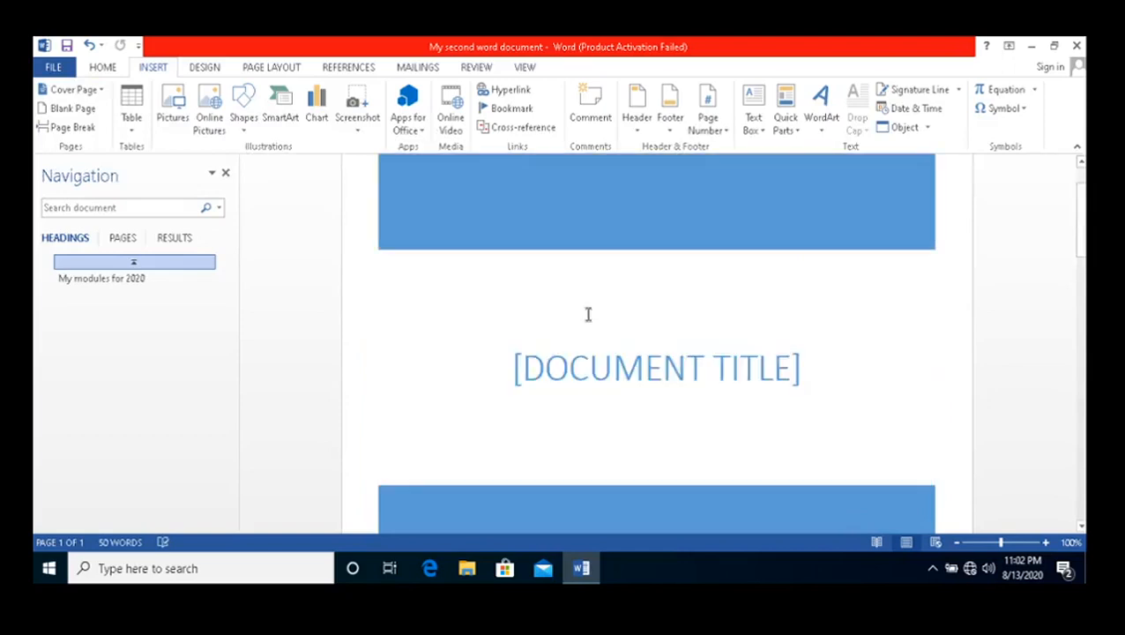
scroll(587, 318, down, 4)
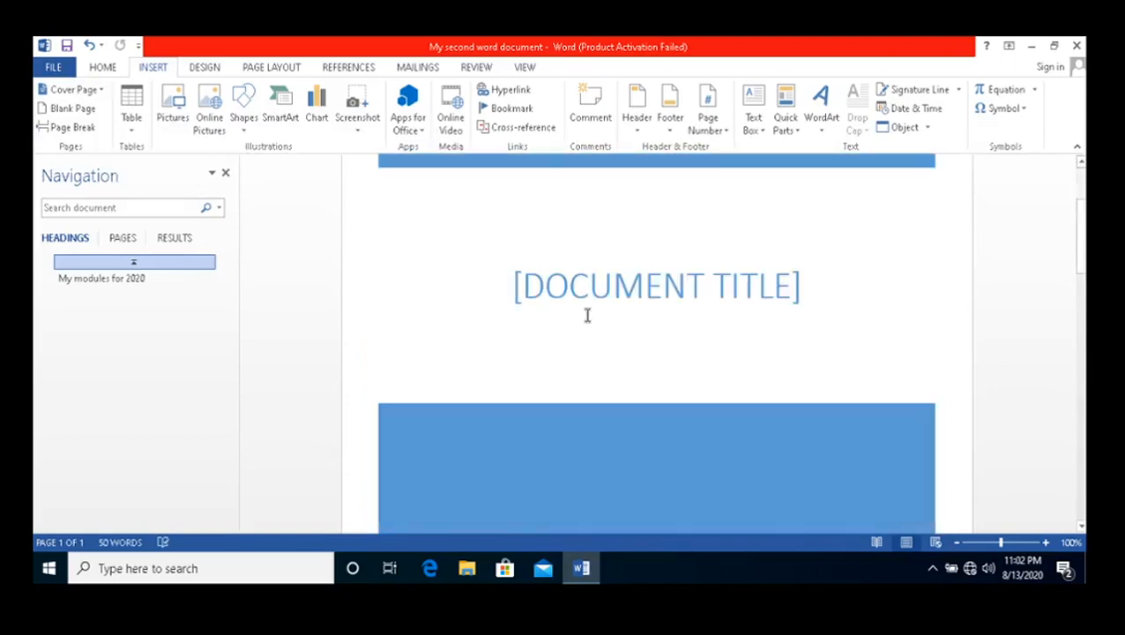
click(225, 175)
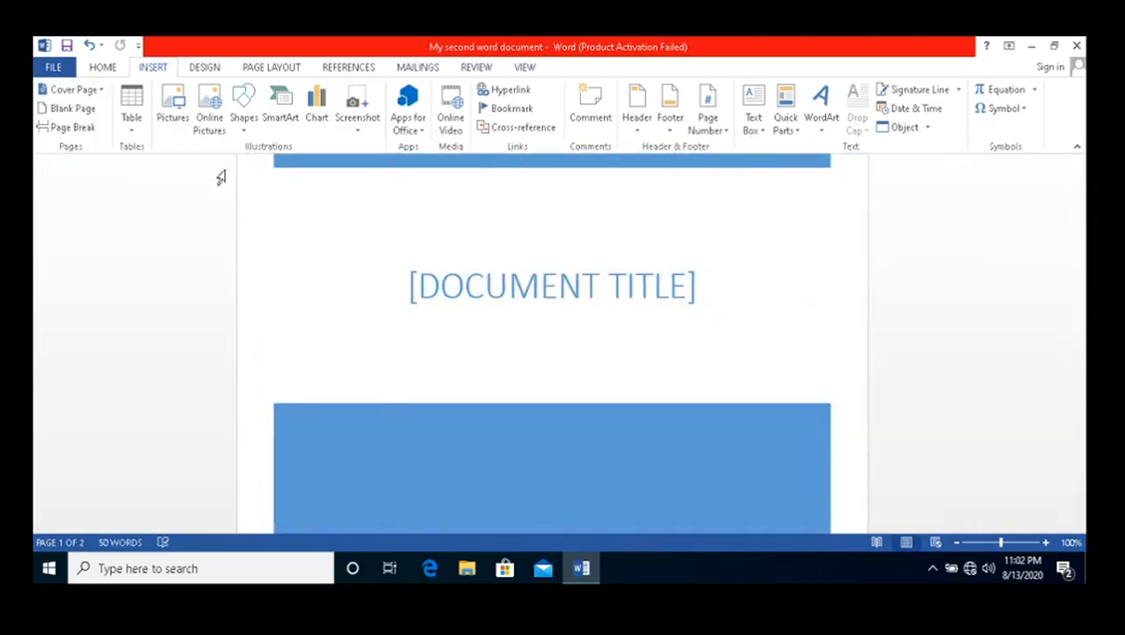
- Replace the cover page's title placeholder with "MY SECOND DOCUMENT"
click(676, 283)
key(Delete)
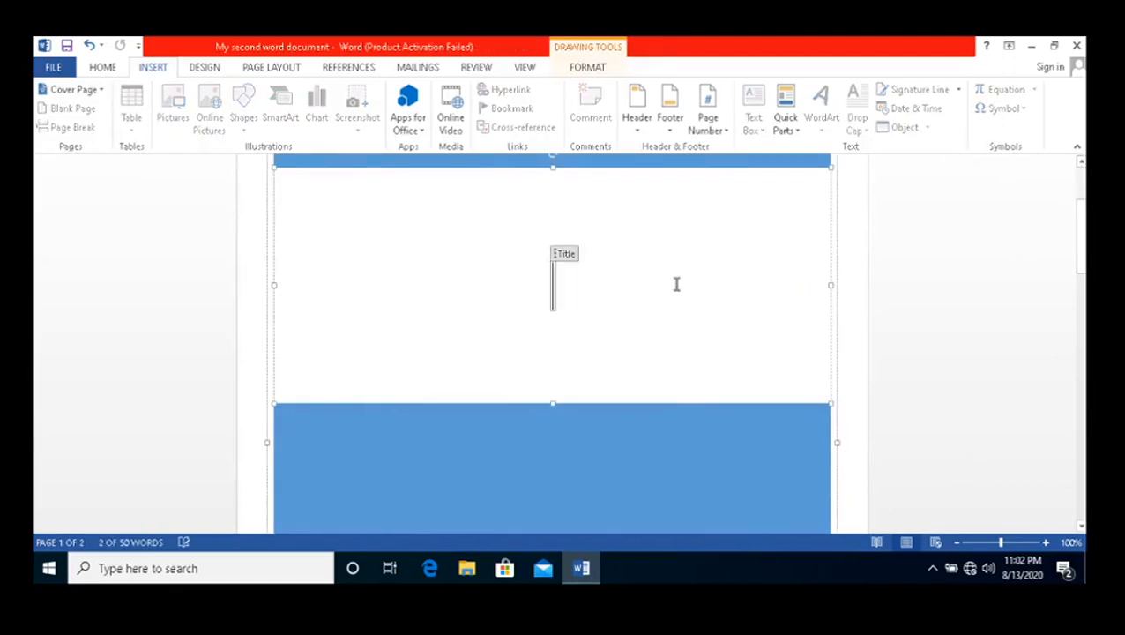
text(MY)
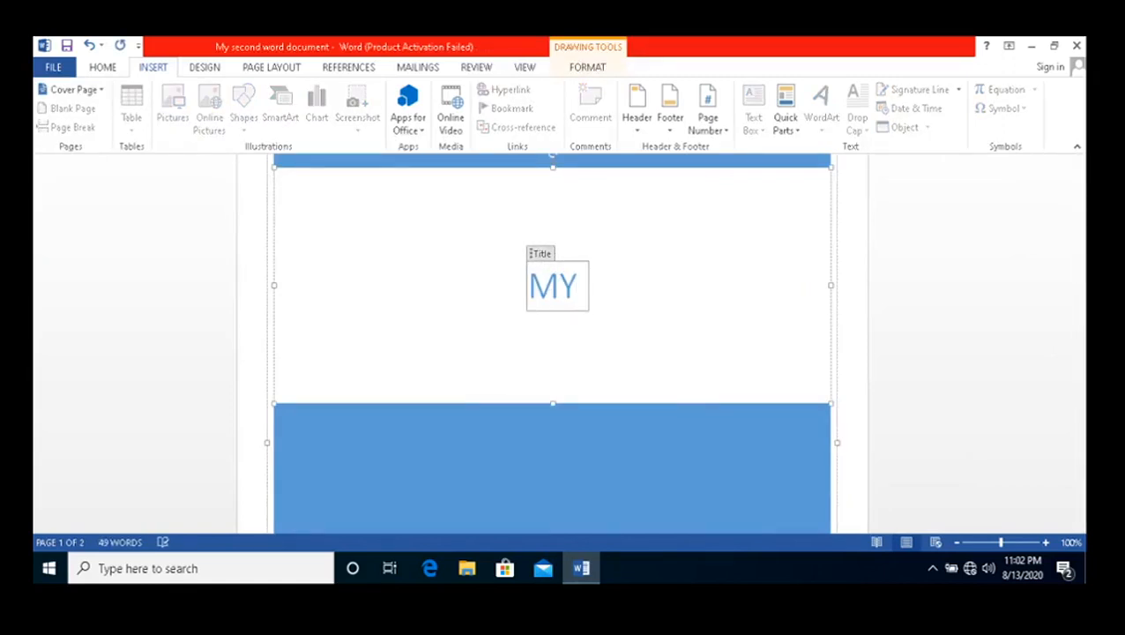
text( SECO)
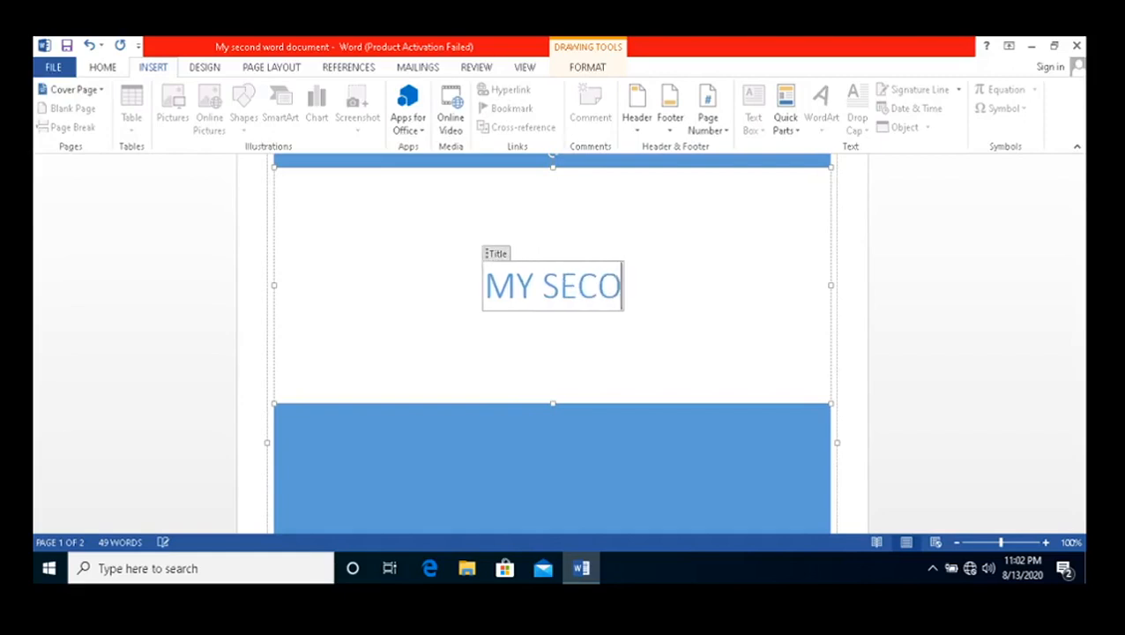
text(ND D)
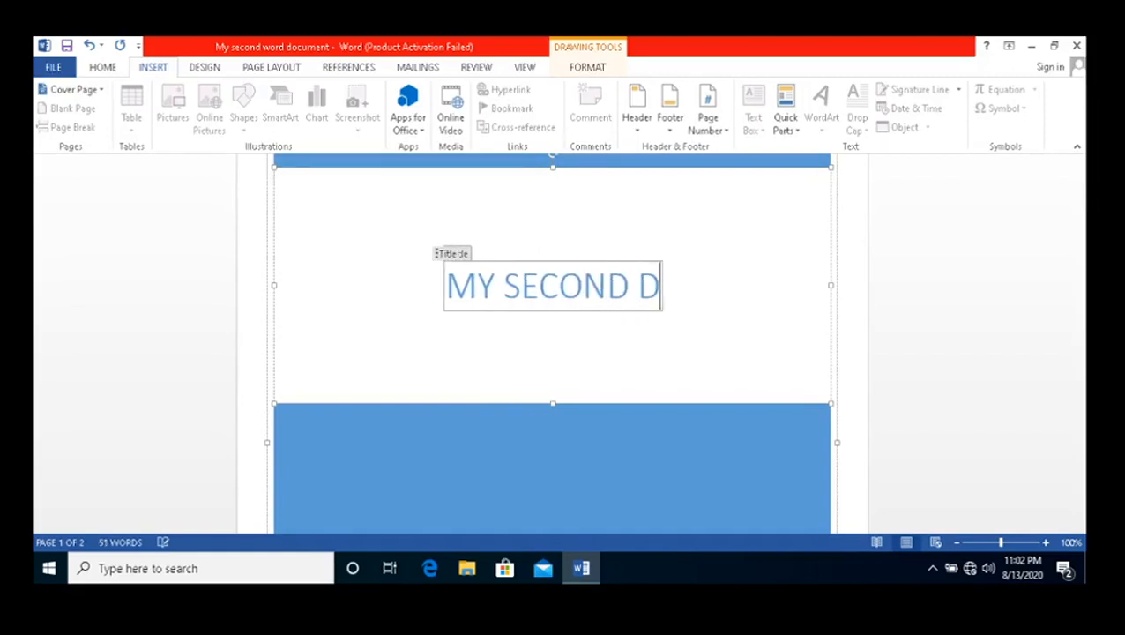
text(OCUMENT)
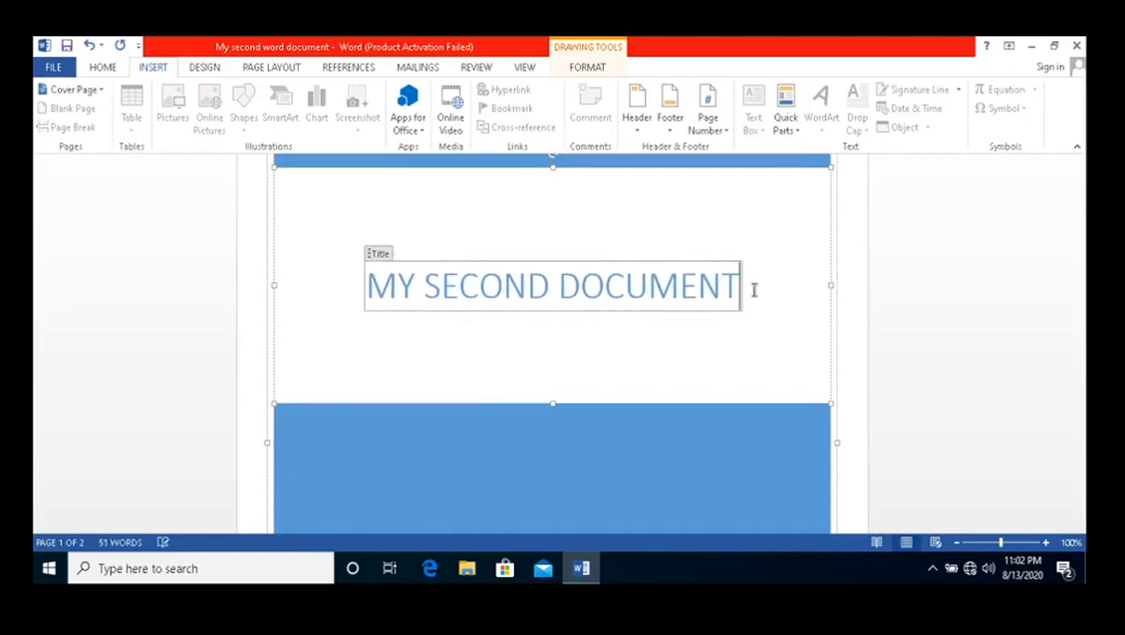
- Replace the author entry near the bottom of the cover page with the author's first name
scroll(467, 290, down, 3)
scroll(467, 293, down, 6)
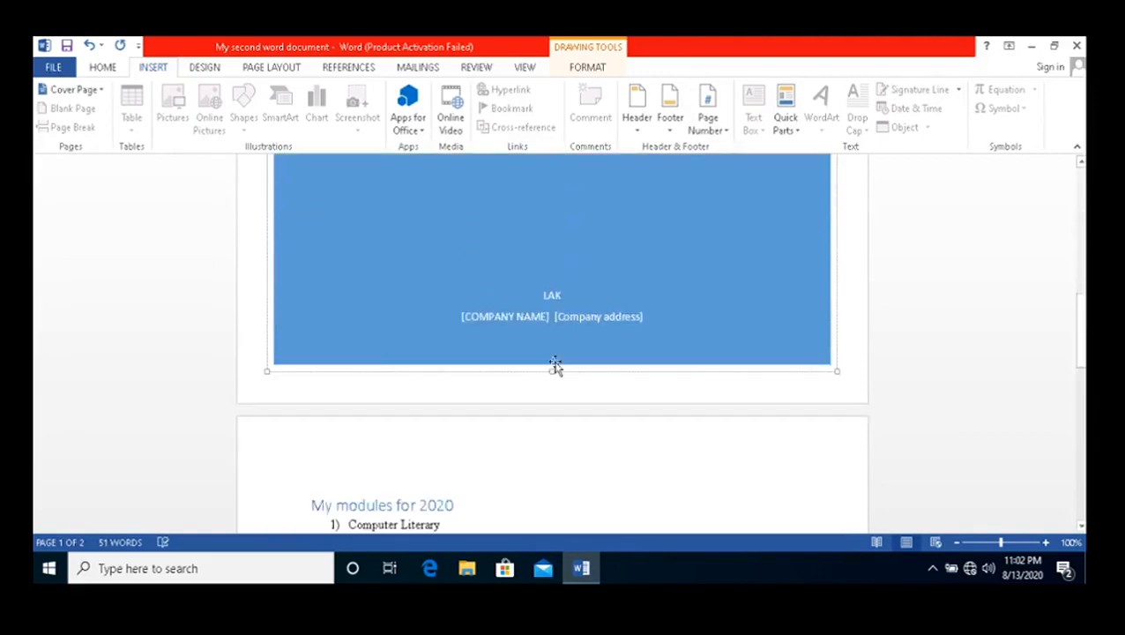
click(565, 297)
key(BackSpace)
key(BackSpace)
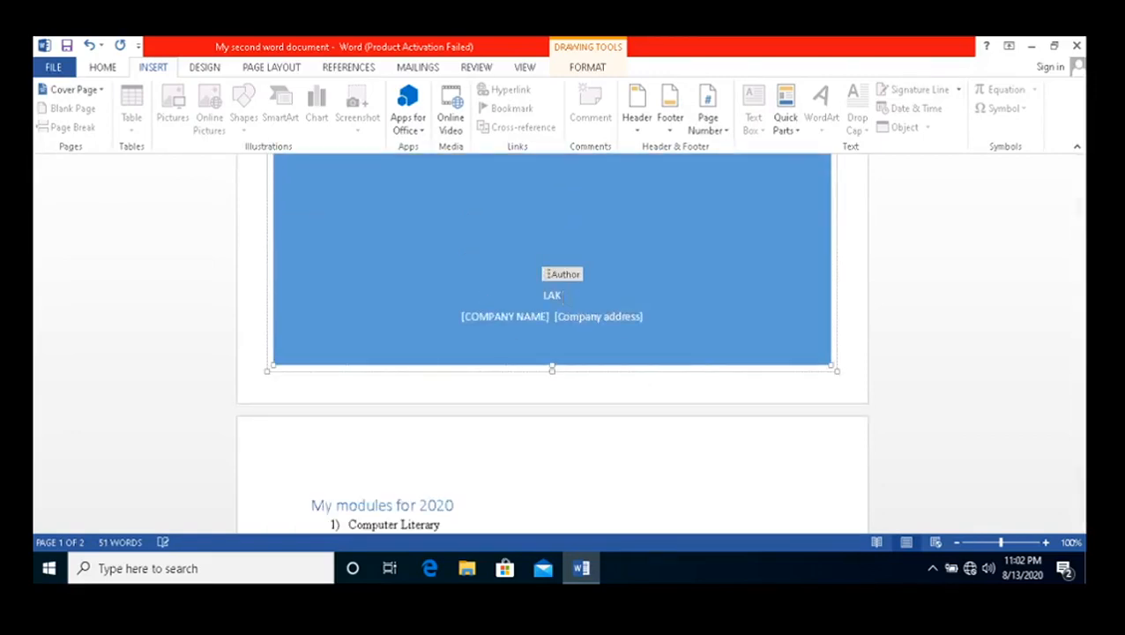
key(BackSpace)
text(Anton)
- Set the cover page's company name to "UNAM" and fill in the company's street address
click(524, 317)
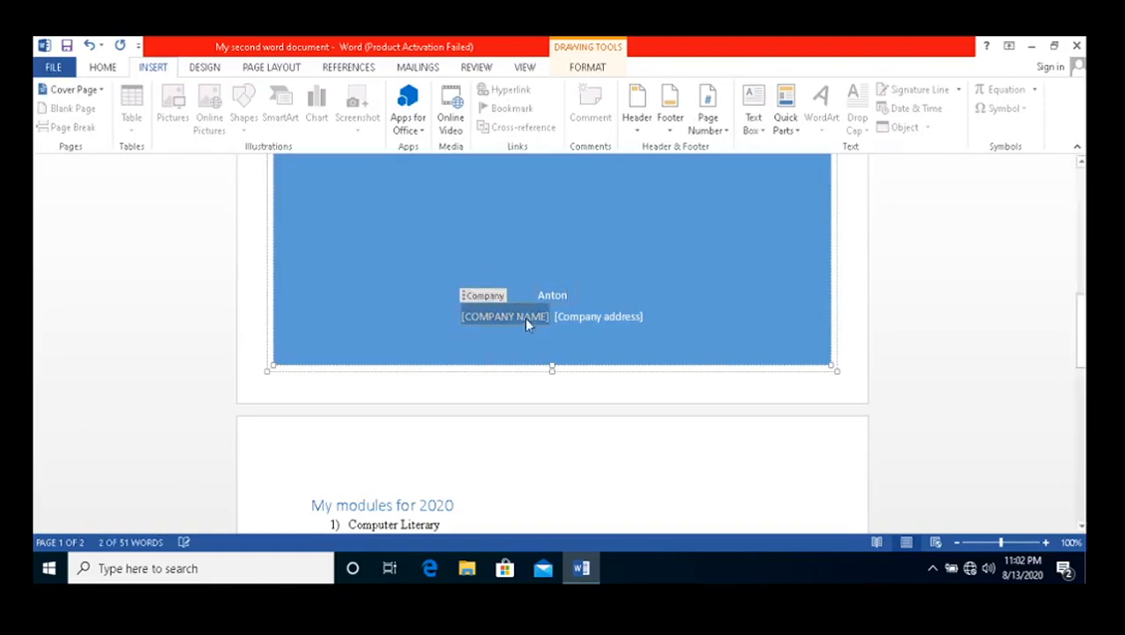
text(UNAM)
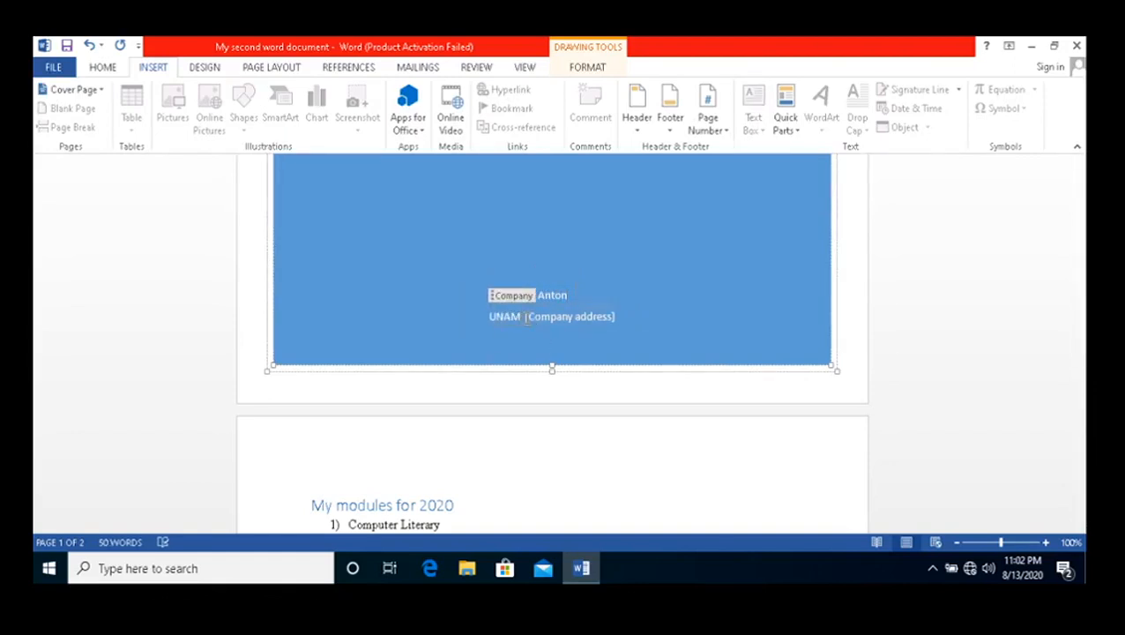
click(526, 317)
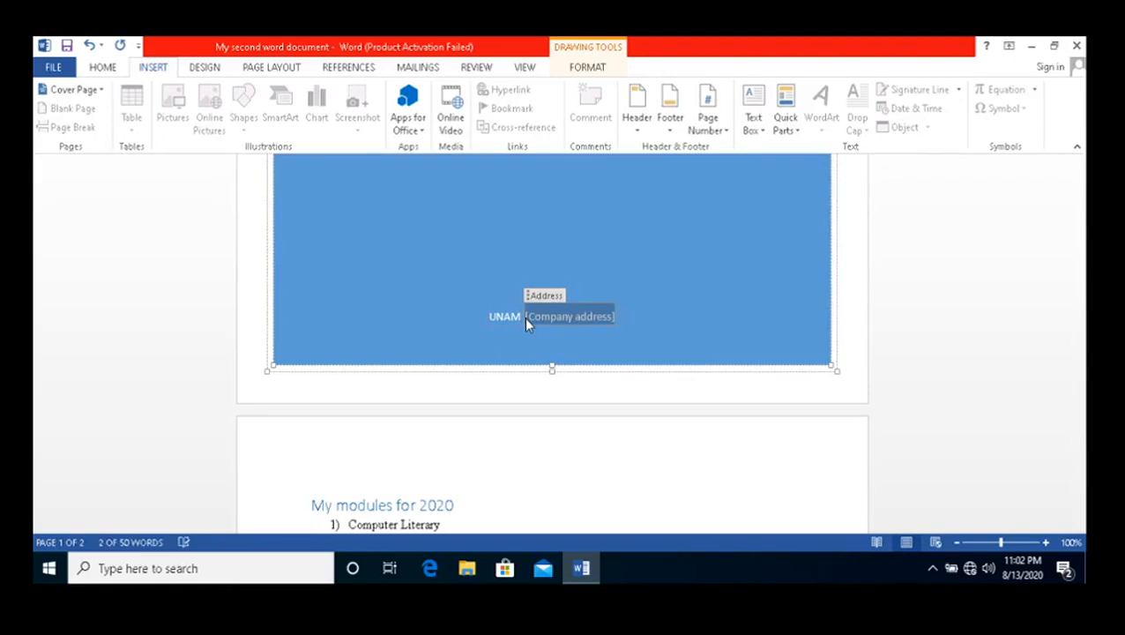
text(Mandu)
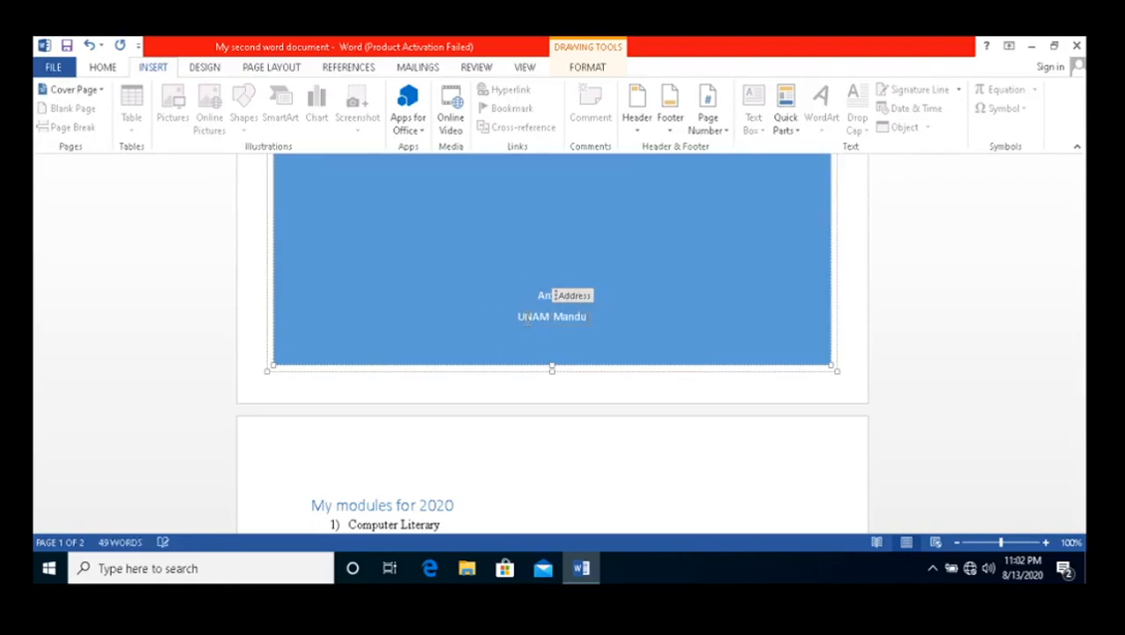
text(me Ndemu)
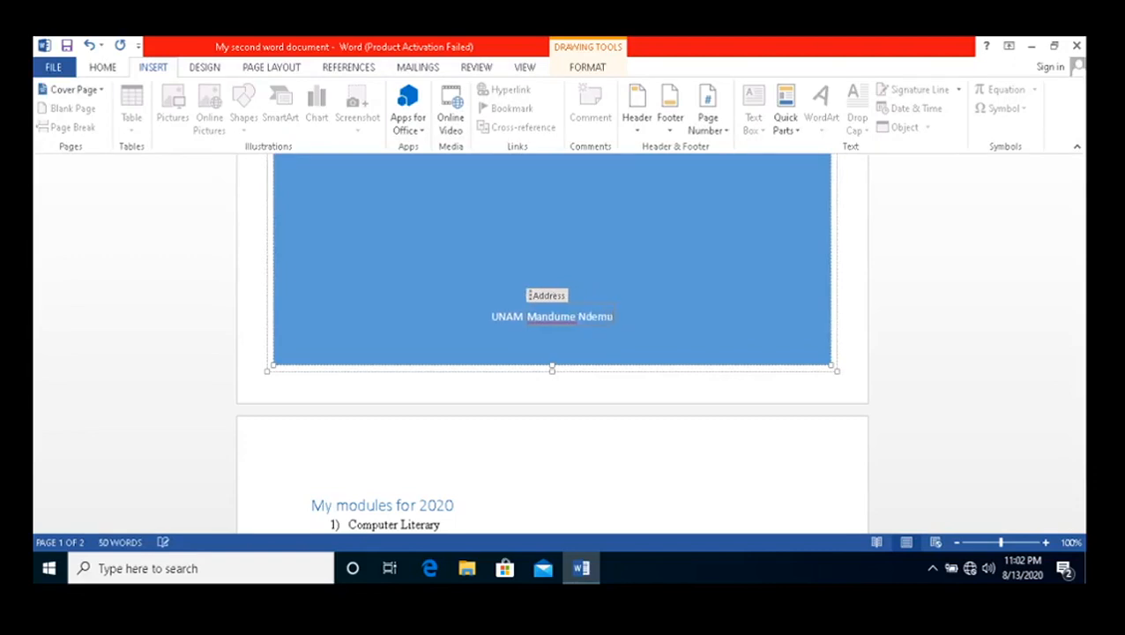
text(fayo)
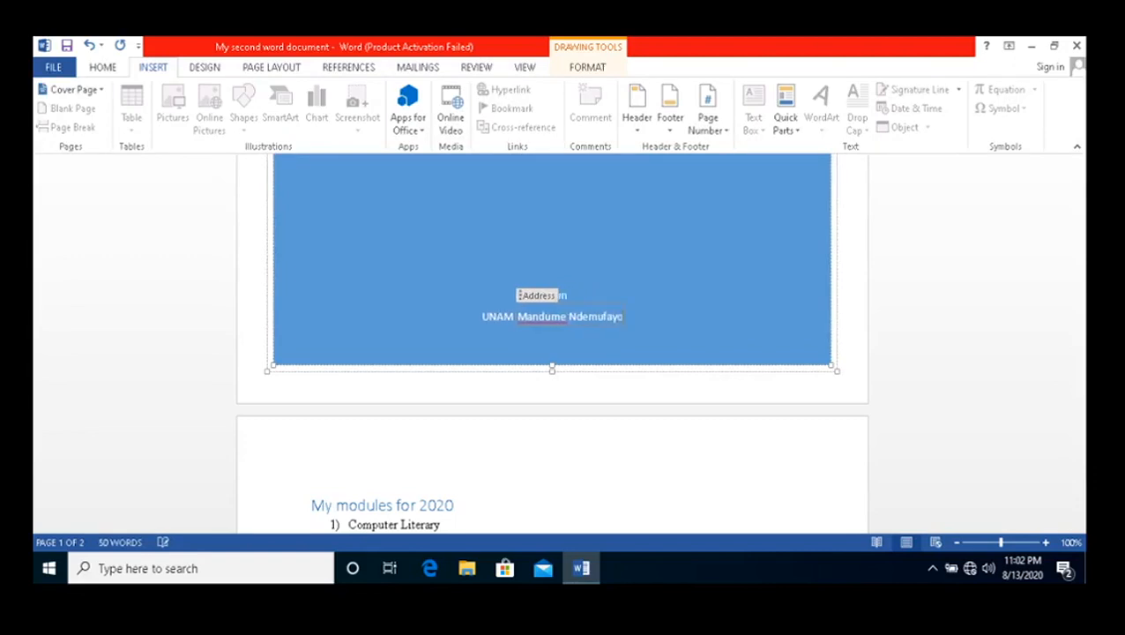
- Examine the completed cover page and the module list on the page after it
scroll(413, 505, up, 5)
scroll(504, 379, up, 3)
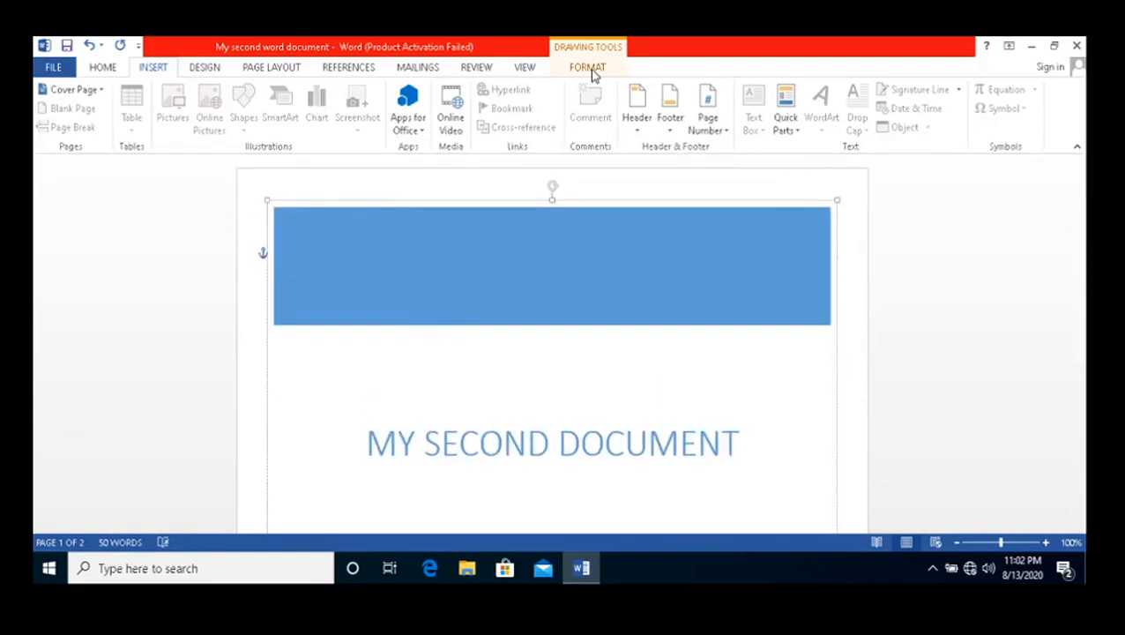
scroll(594, 132, down, 8)
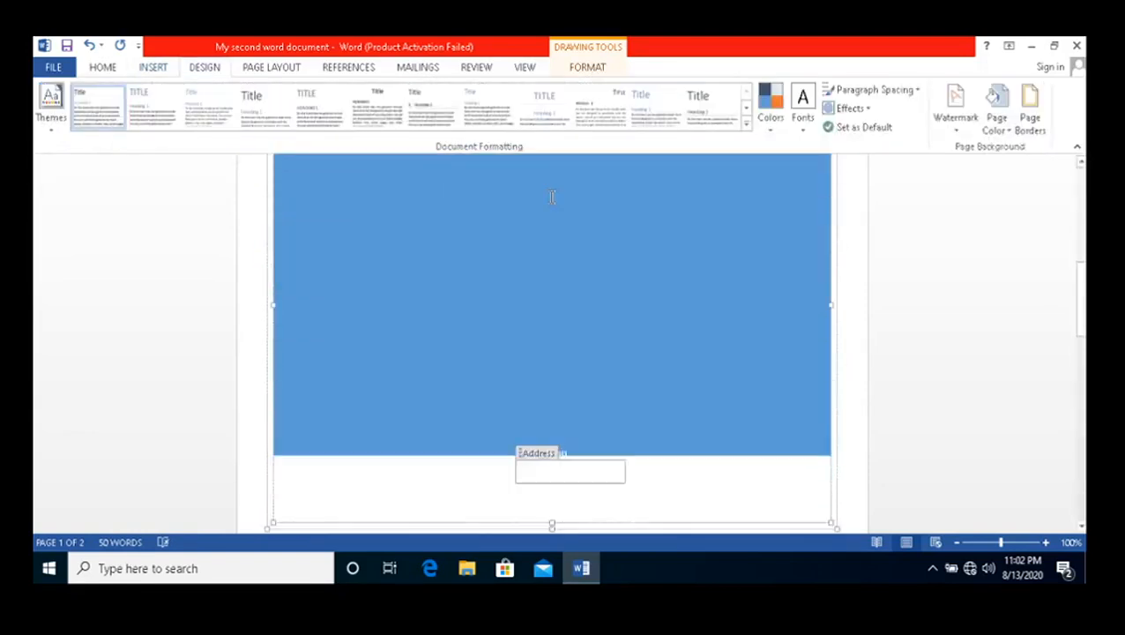
scroll(555, 373, down, 2)
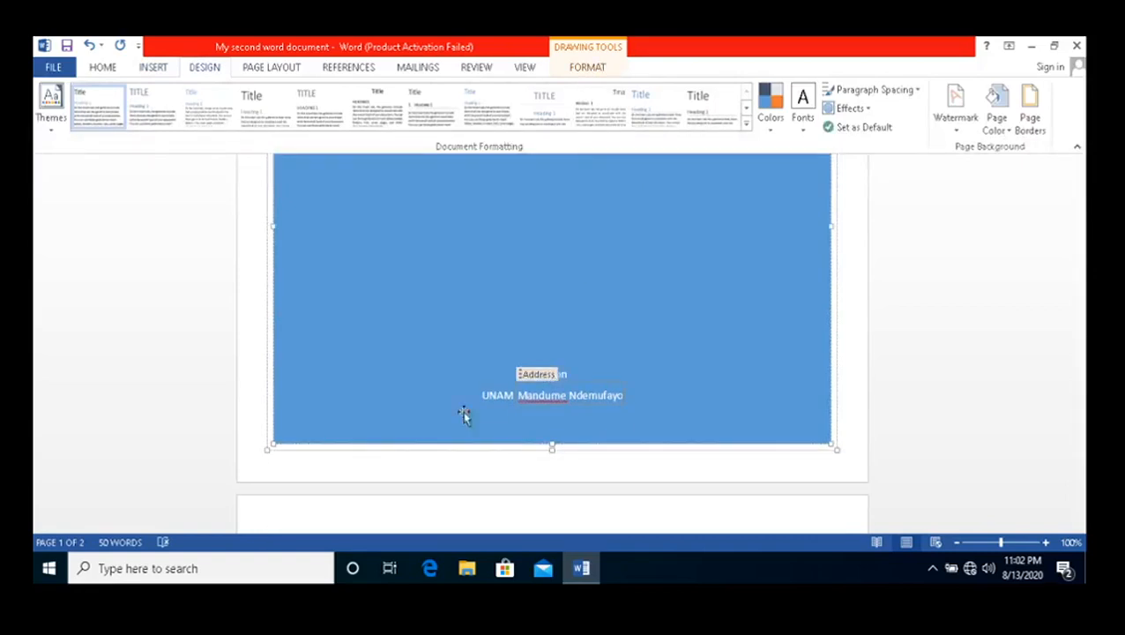
scroll(463, 414, down, 5)
click(498, 464)
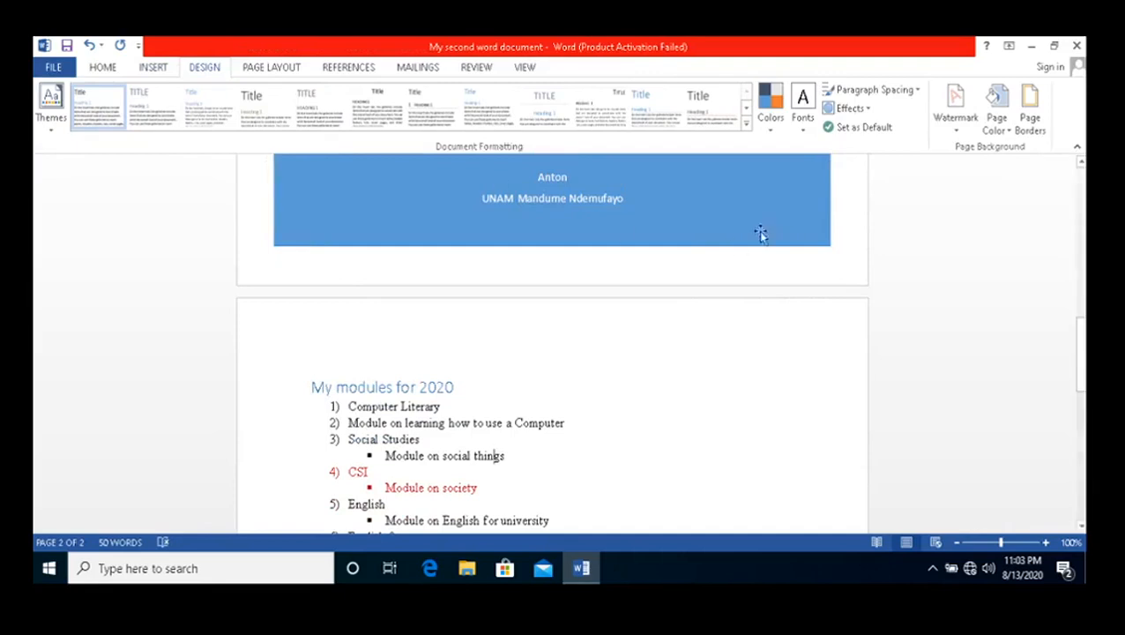
scroll(604, 264, up, 5)
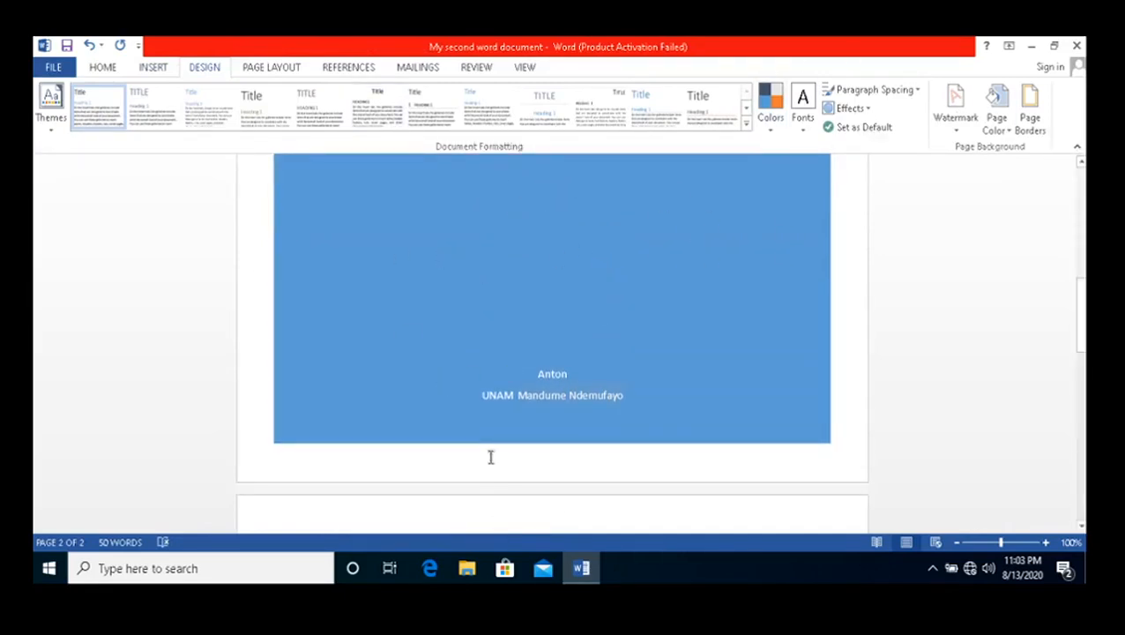
scroll(459, 284, down, 9)
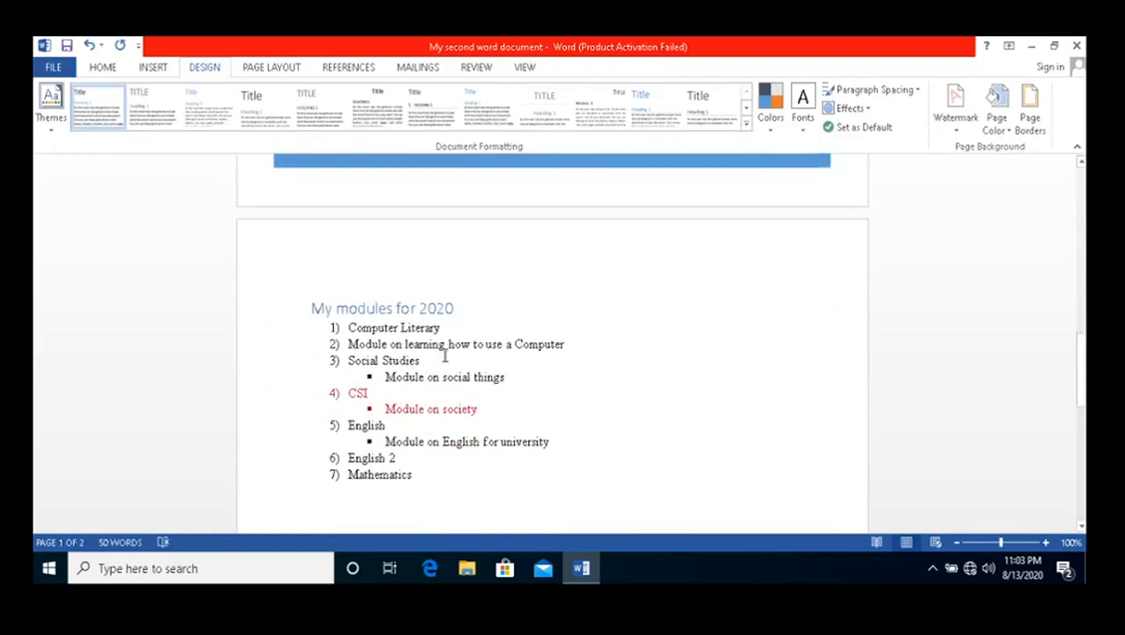
- End the numbered list with an empty paragraph after "Mathematics" and insert a blank page from there
click(420, 359)
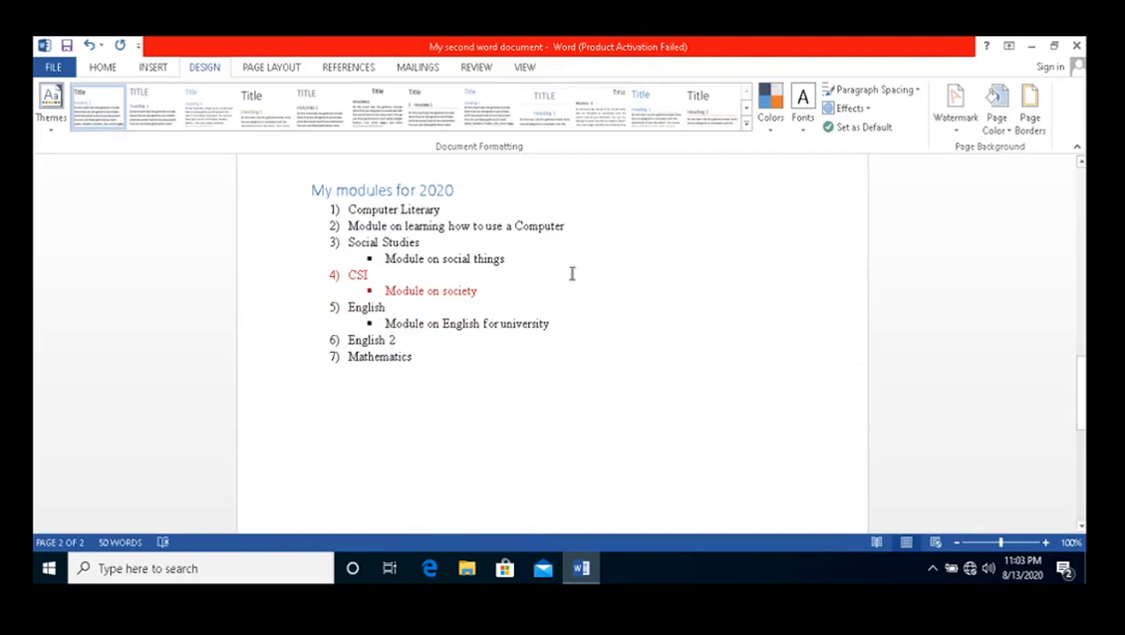
scroll(499, 238, up, 1)
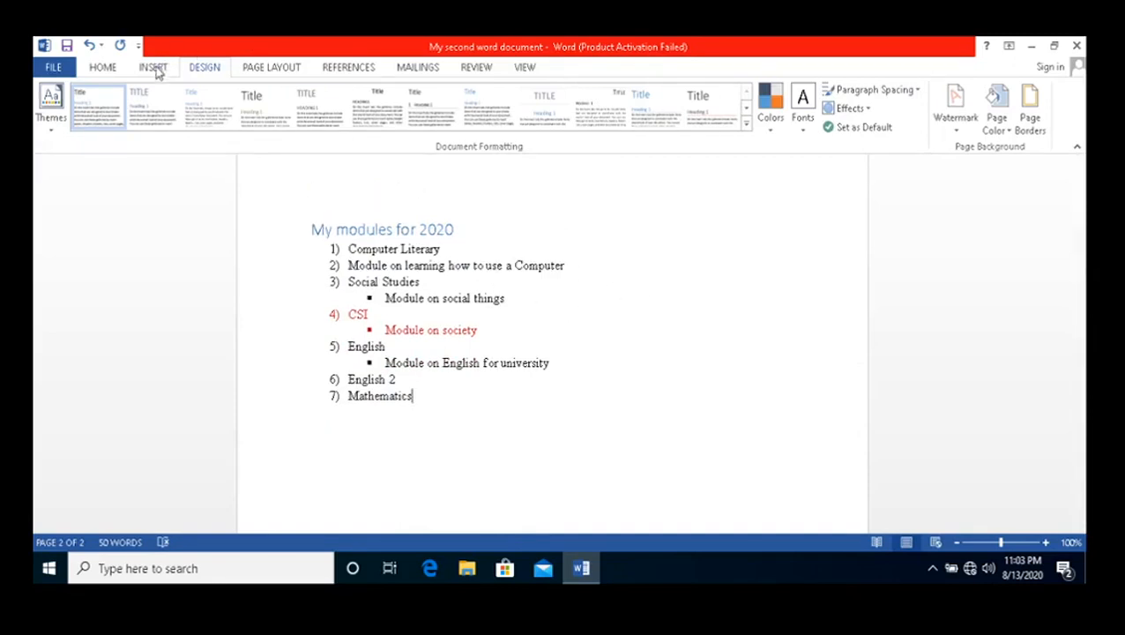
click(151, 69)
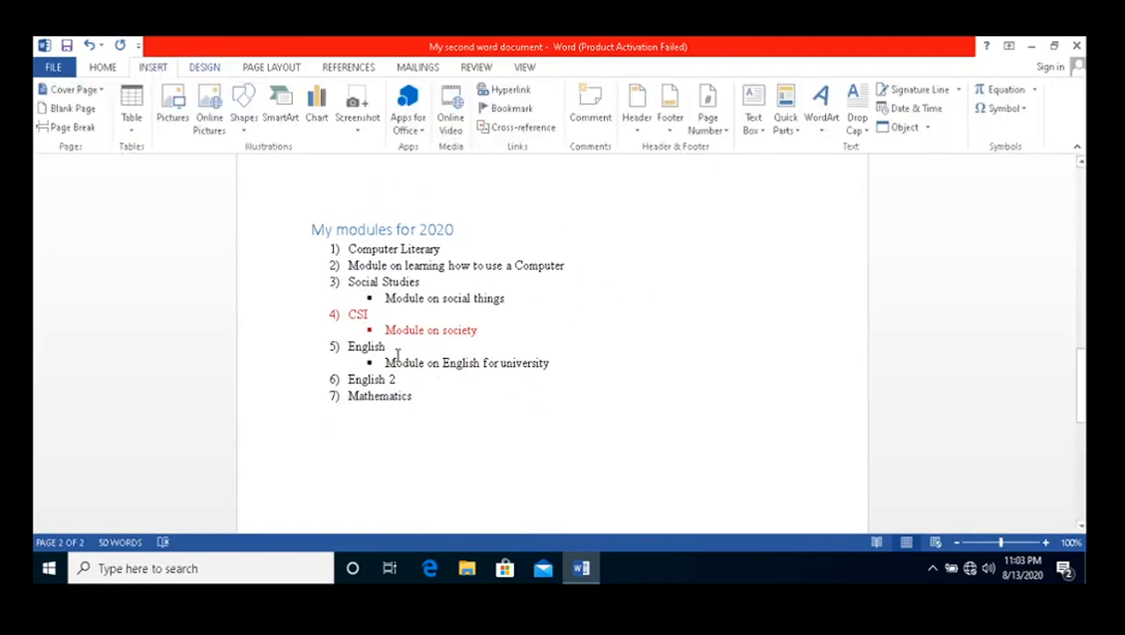
key(Return)
key(Return)
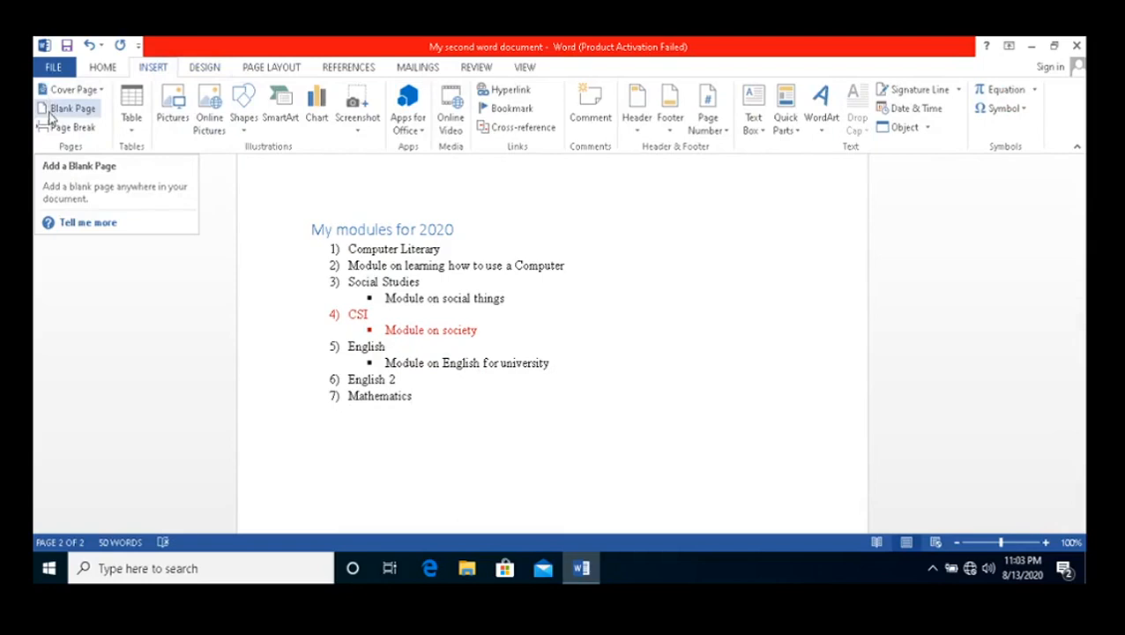
scroll(300, 388, down, 1)
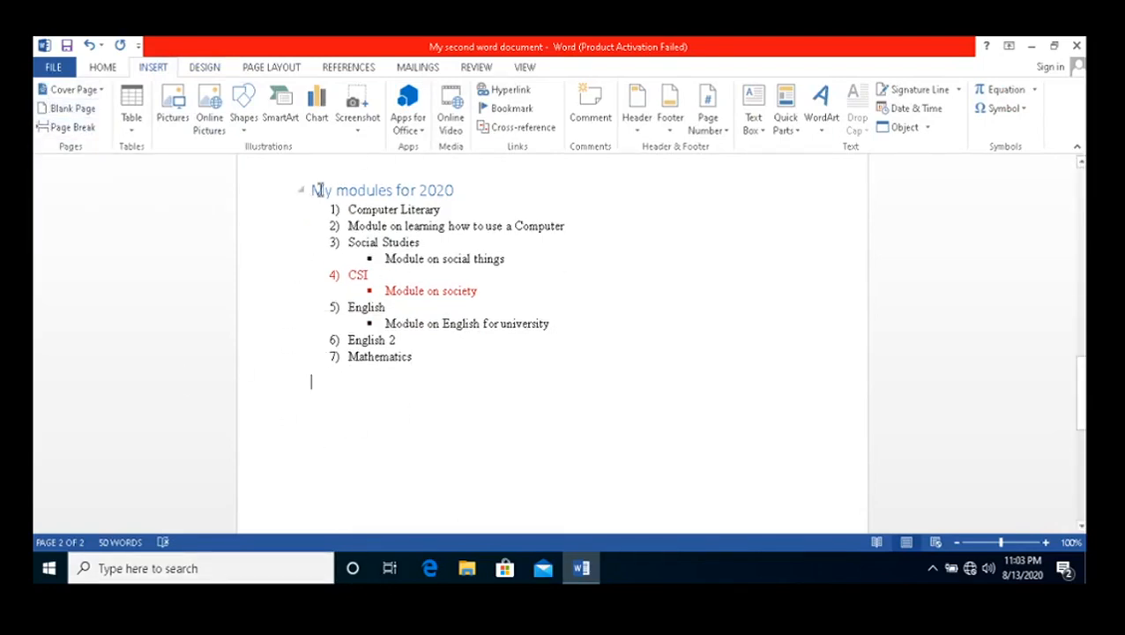
click(62, 110)
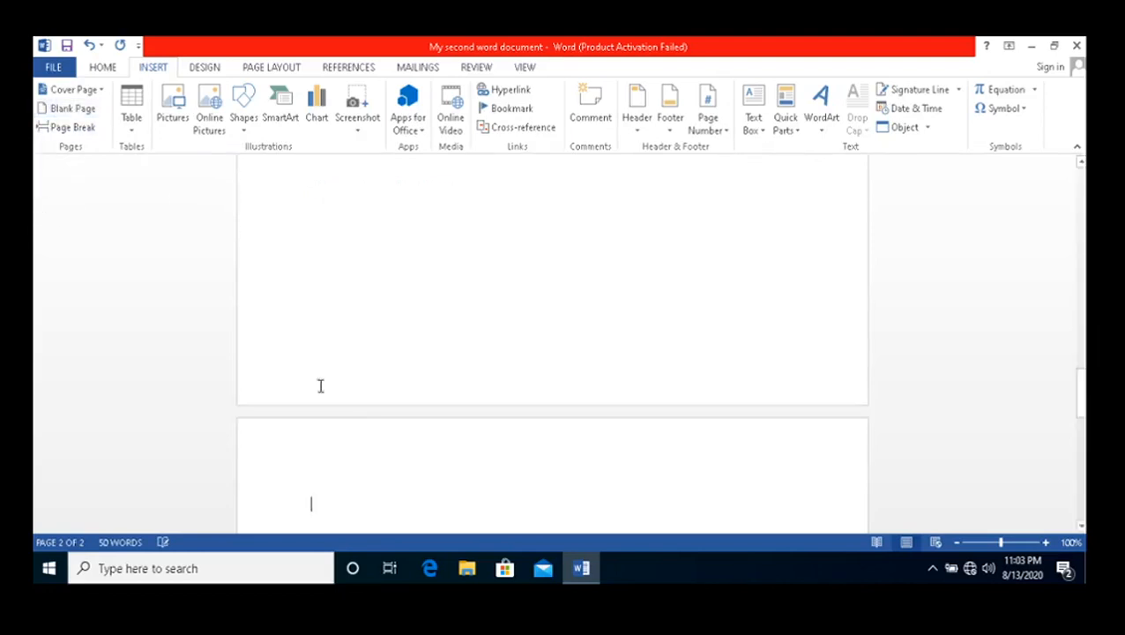
- Insert a table with four columns and four rows on the new blank page
scroll(342, 409, up, 10)
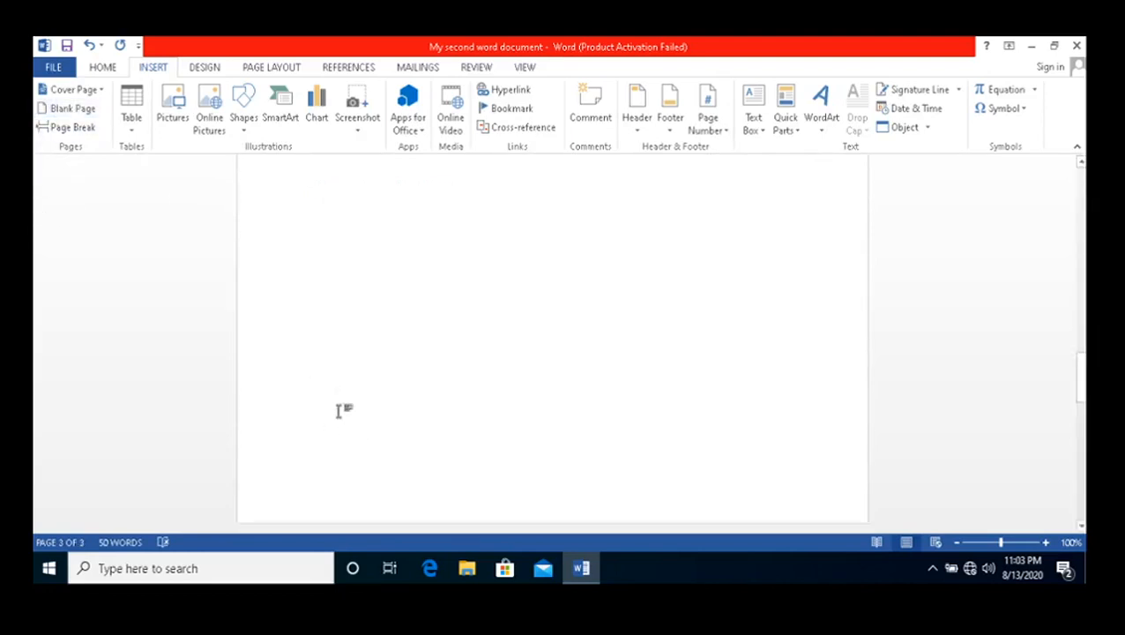
scroll(344, 349, down, 10)
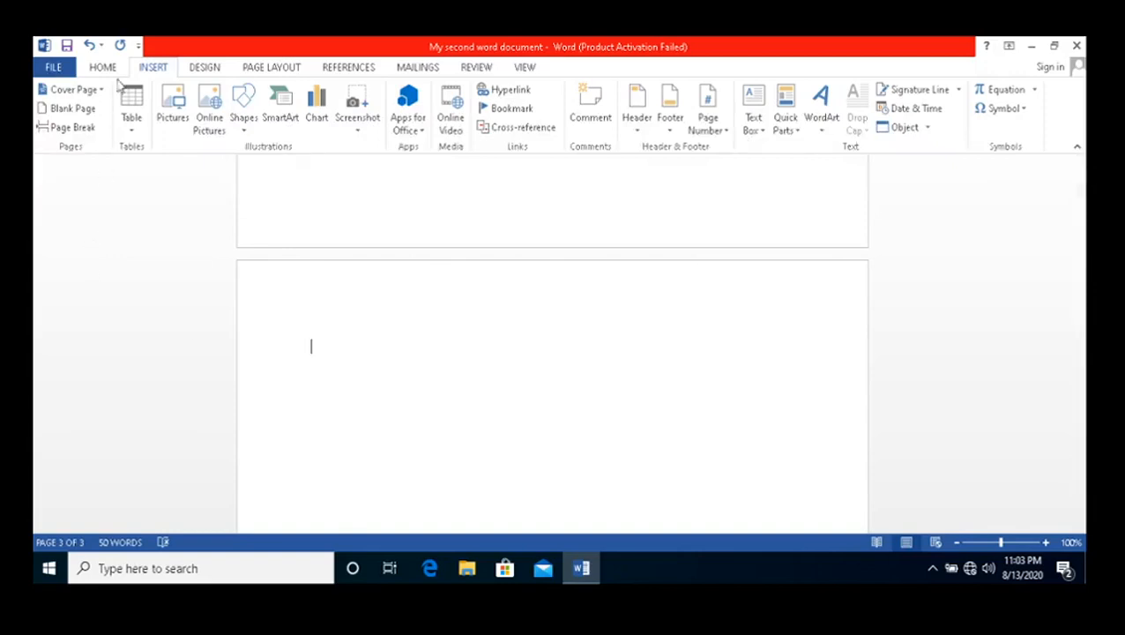
click(130, 110)
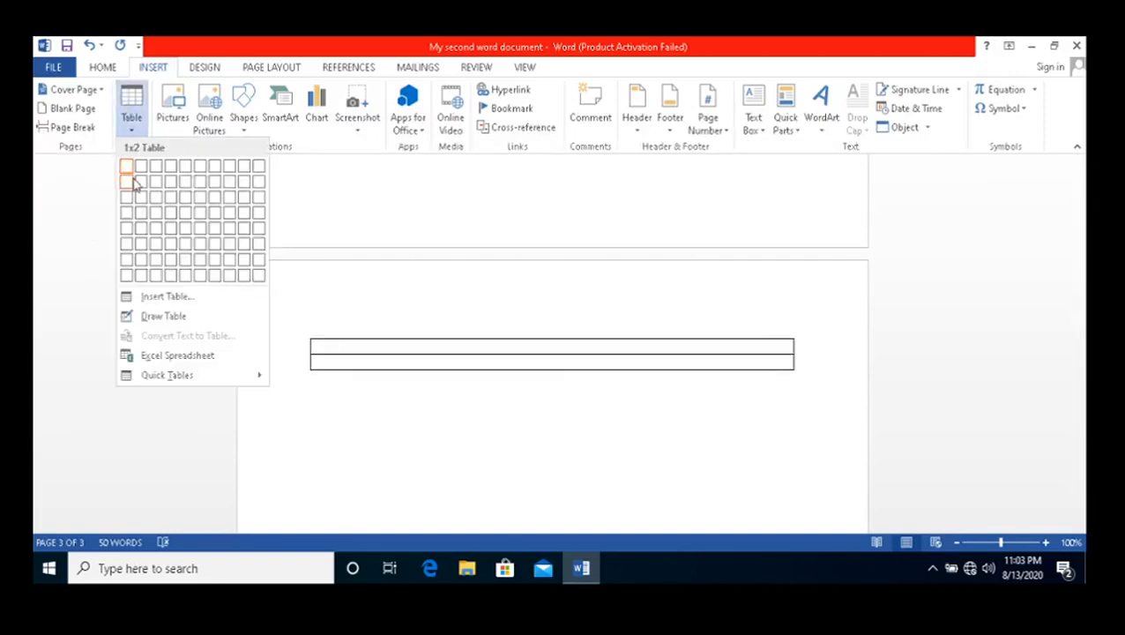
click(409, 475)
click(132, 114)
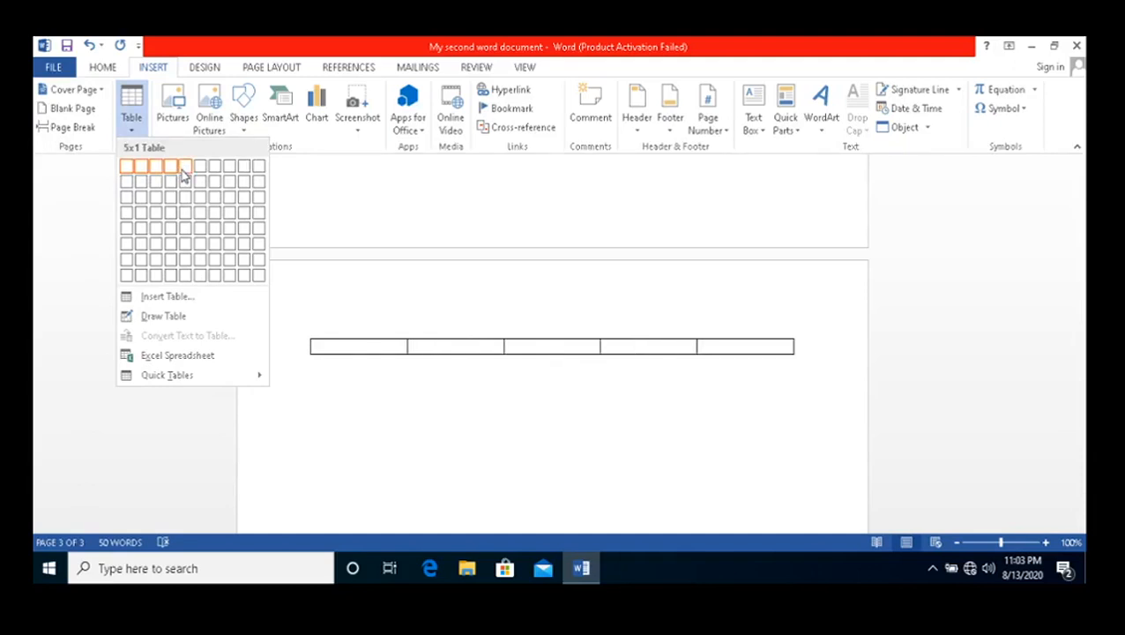
click(173, 227)
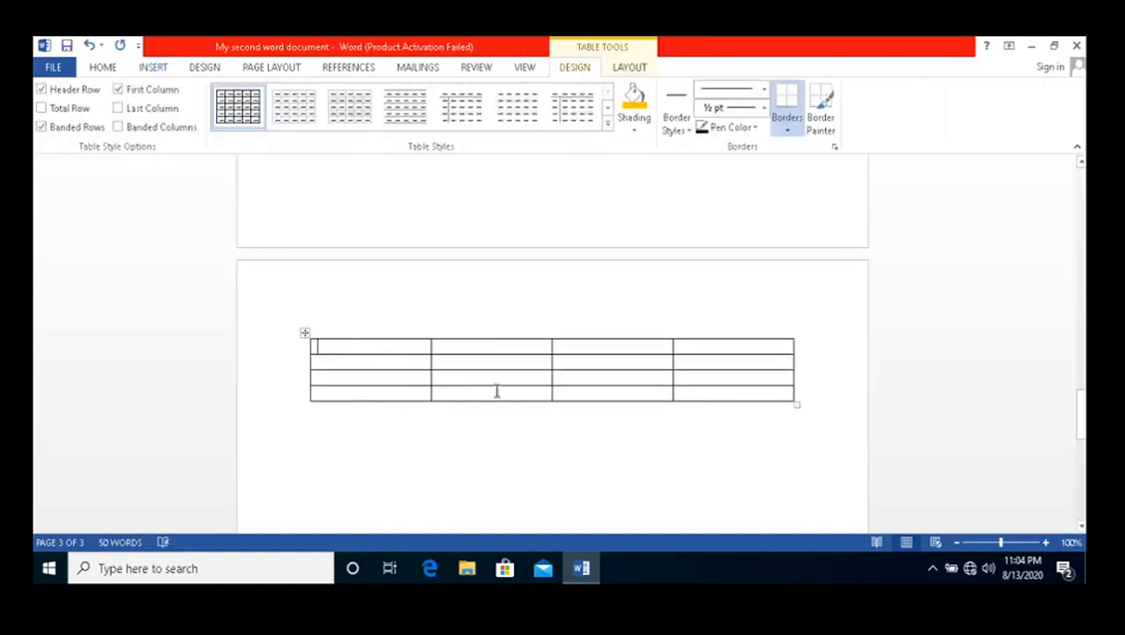
- Apply the blue grid table style with a solid header row and light blue banded rows to the table
click(632, 130)
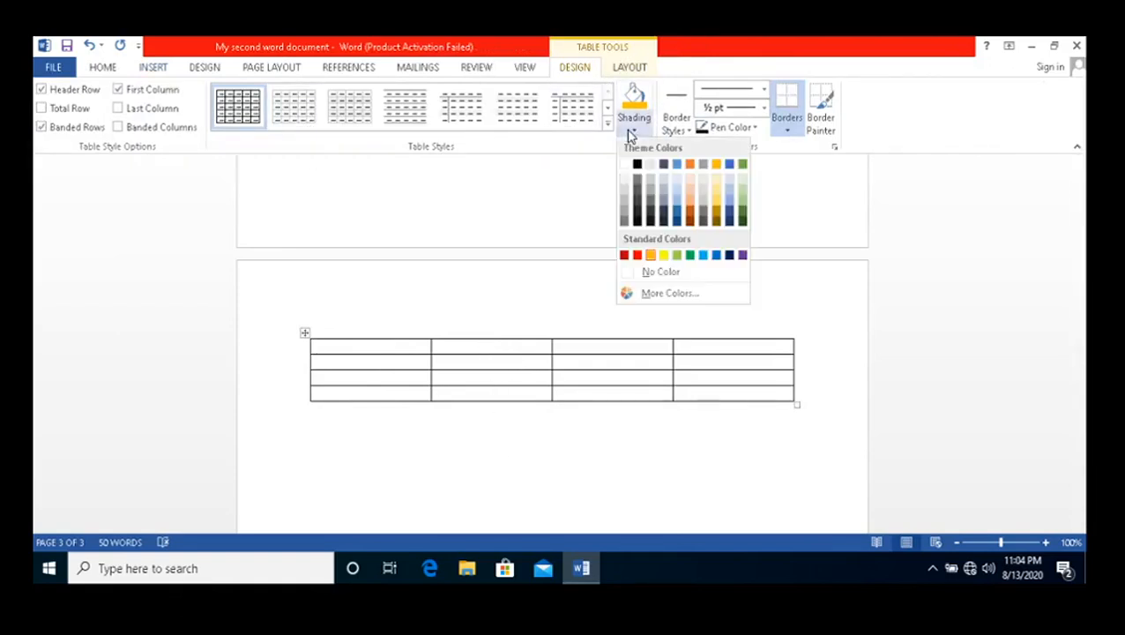
key(Escape)
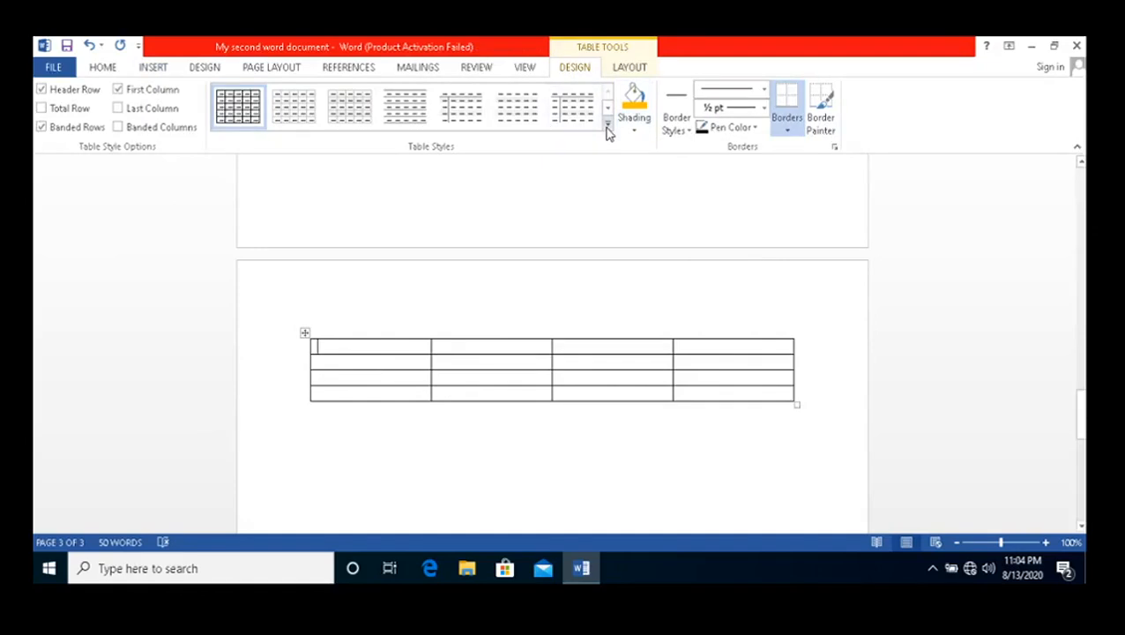
click(607, 124)
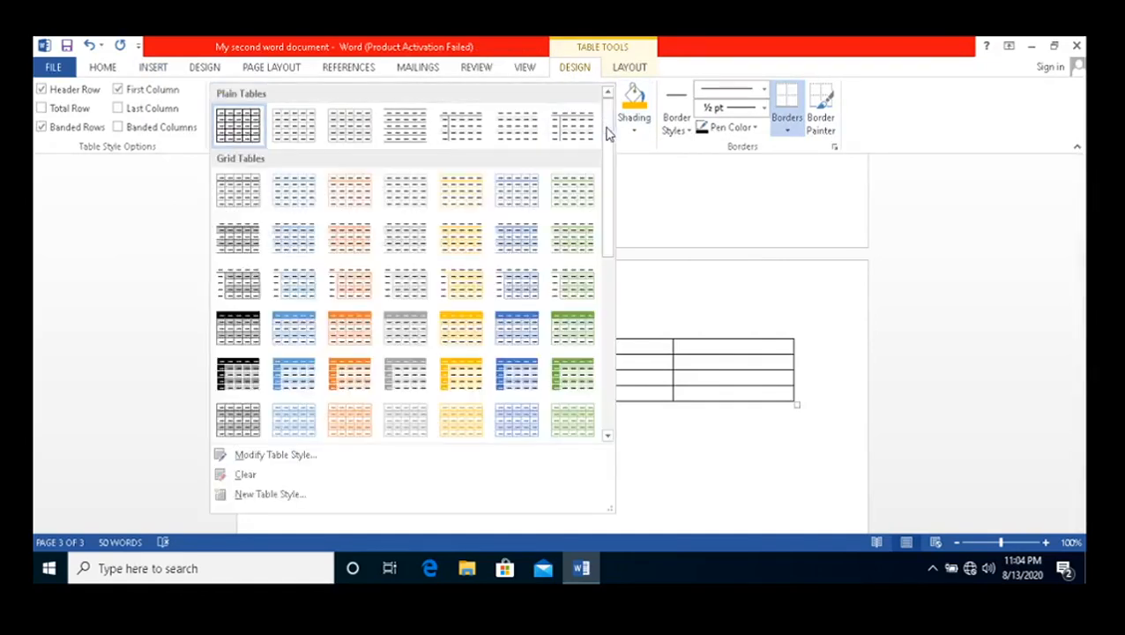
click(297, 327)
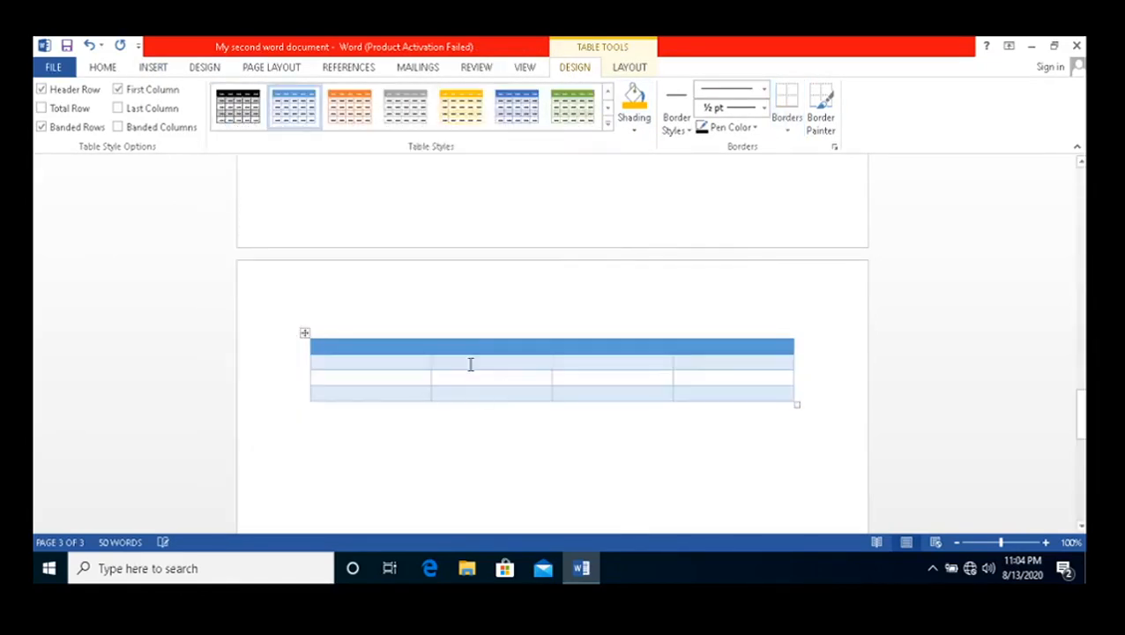
click(685, 132)
click(685, 133)
- Insert a new table row directly above the second row
click(619, 69)
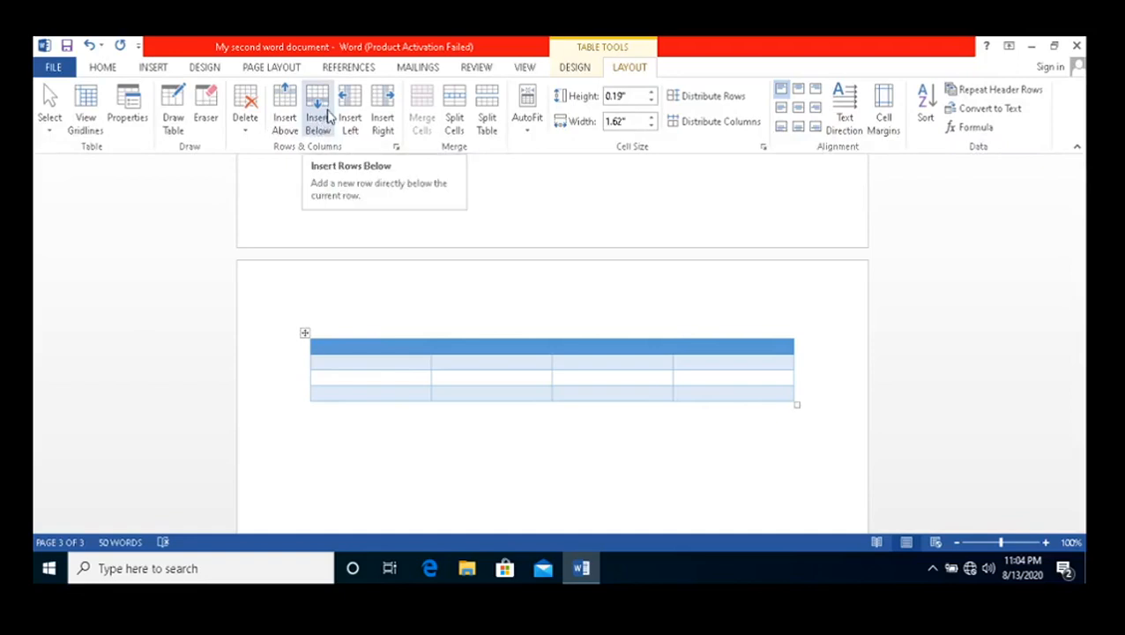
click(374, 365)
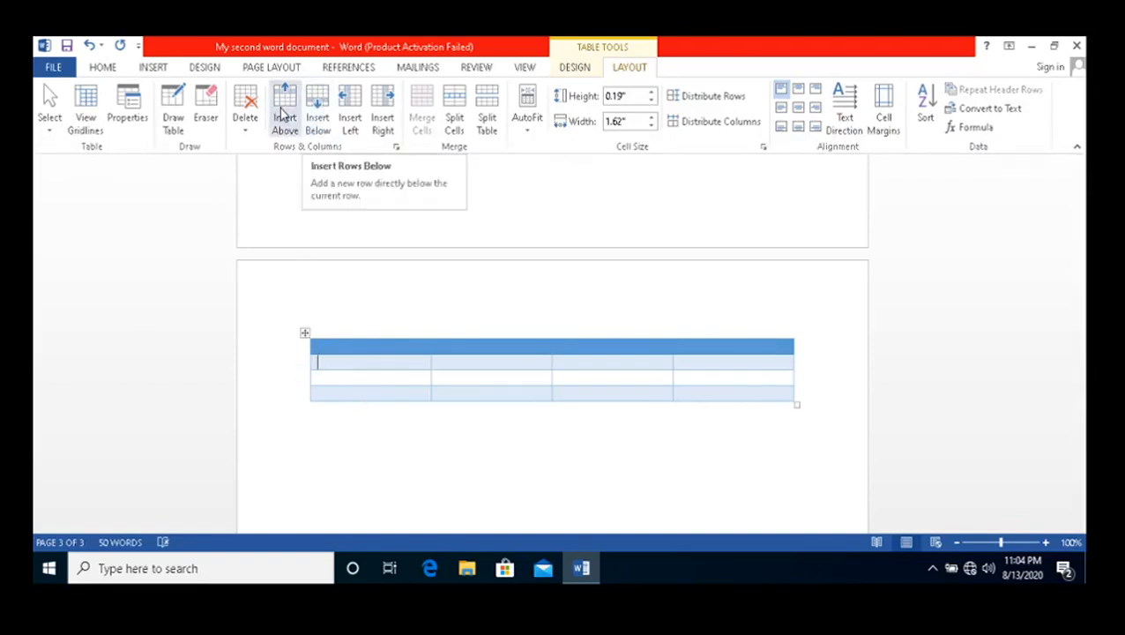
click(456, 359)
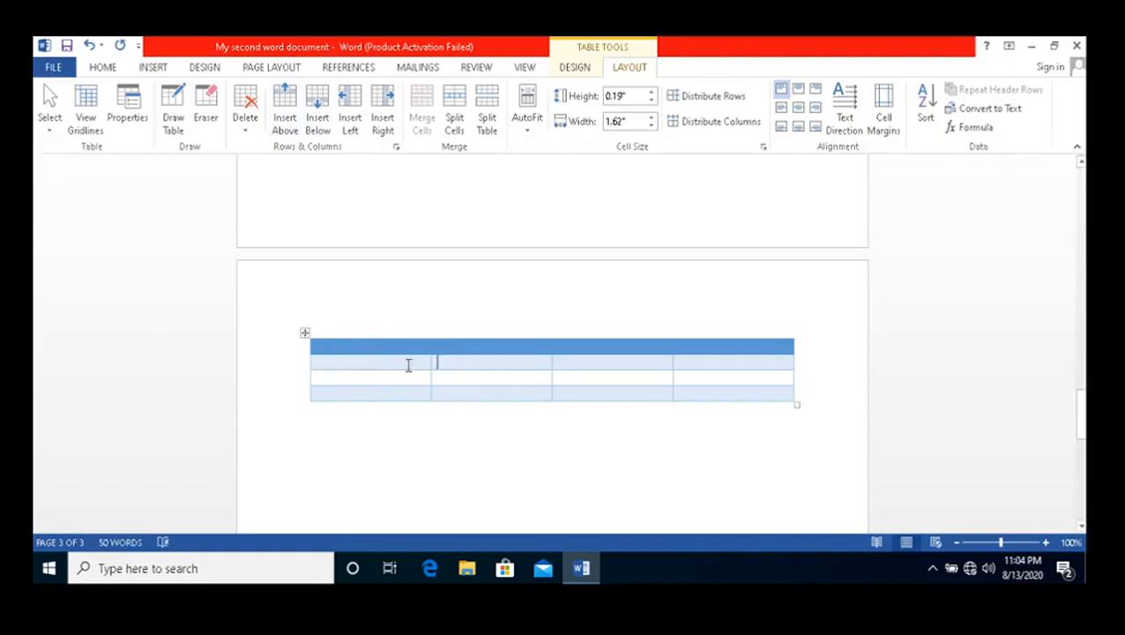
click(284, 105)
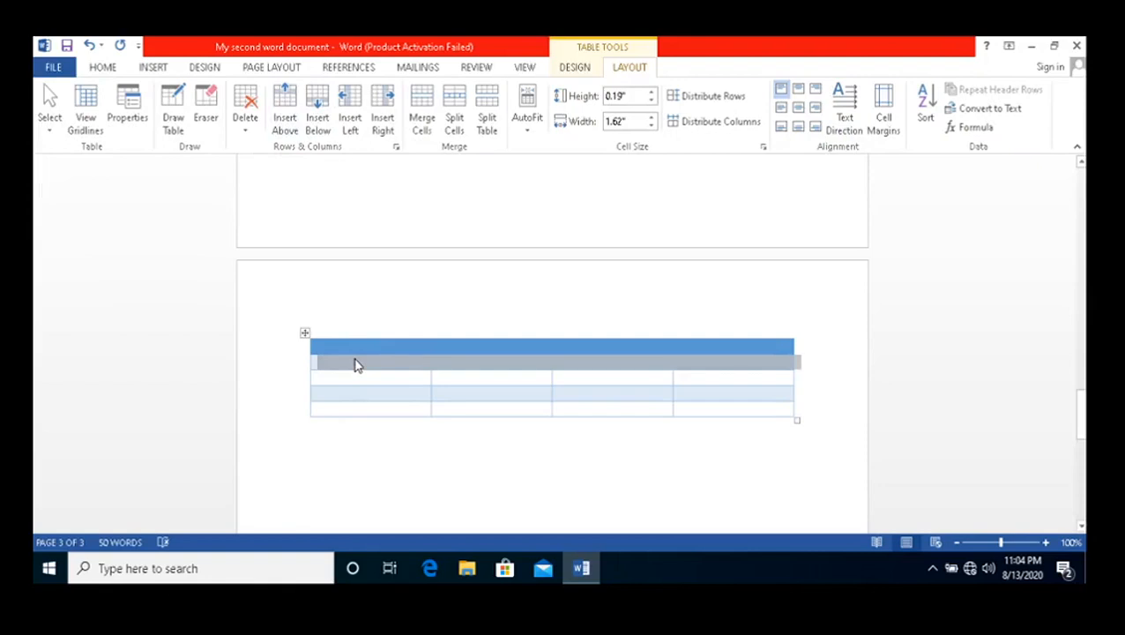
- Insert a new column to the left of the table's first column
click(353, 364)
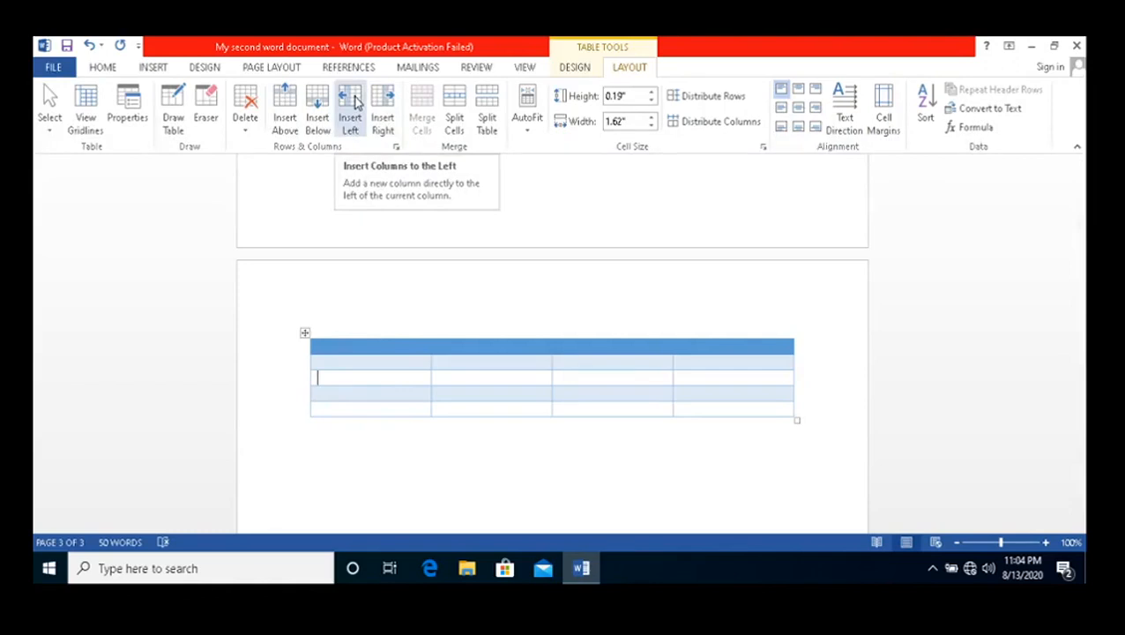
click(353, 101)
click(379, 398)
click(369, 377)
click(426, 376)
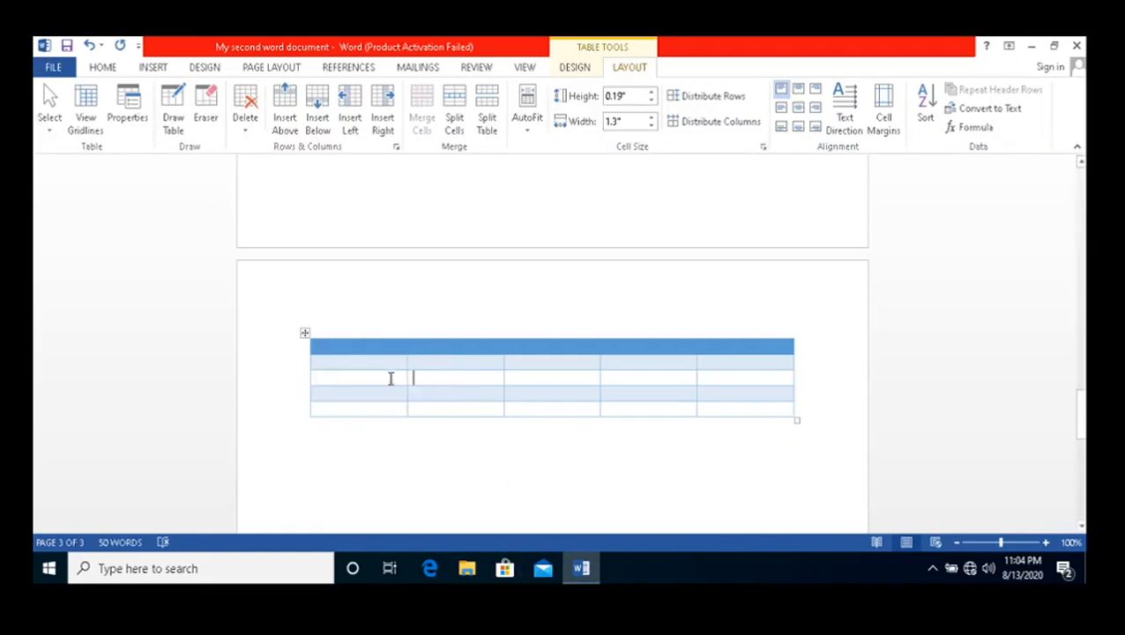
- Merge the first two cells of the table's second row
drag(356, 364, 491, 365)
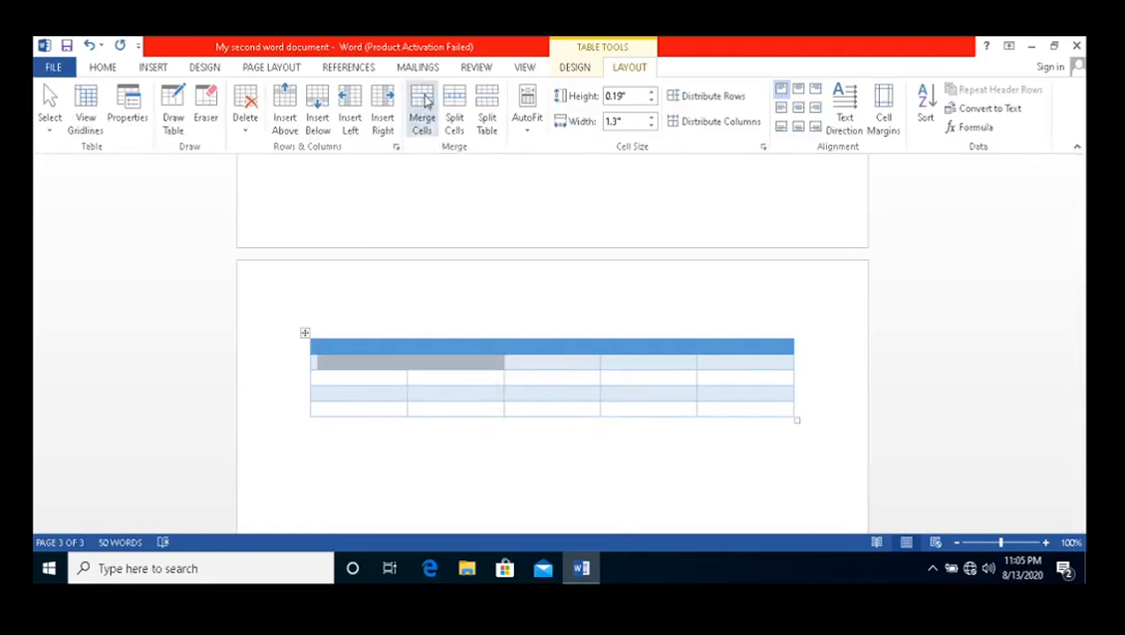
click(423, 106)
click(378, 386)
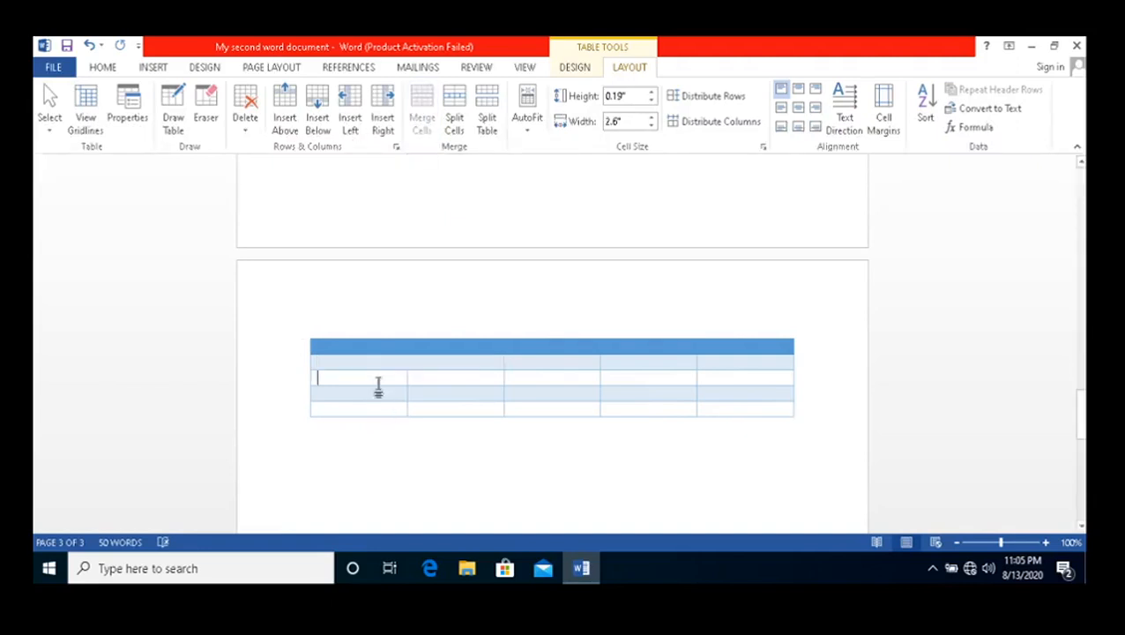
- Split the merged cell in the second row into 2 columns and 1 row
click(347, 362)
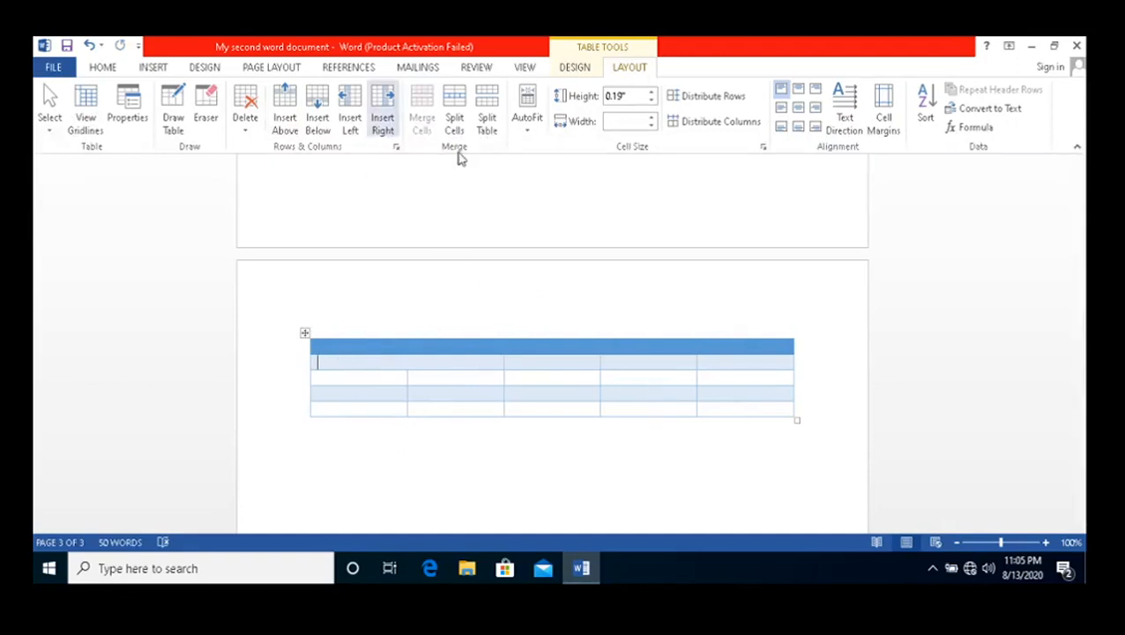
click(454, 93)
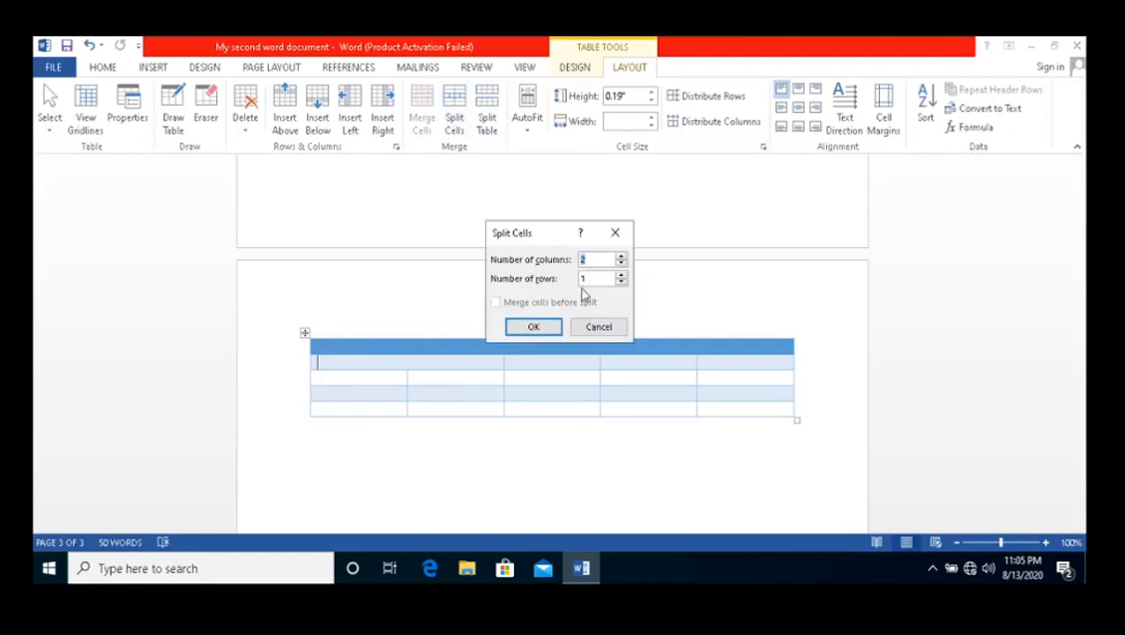
click(533, 326)
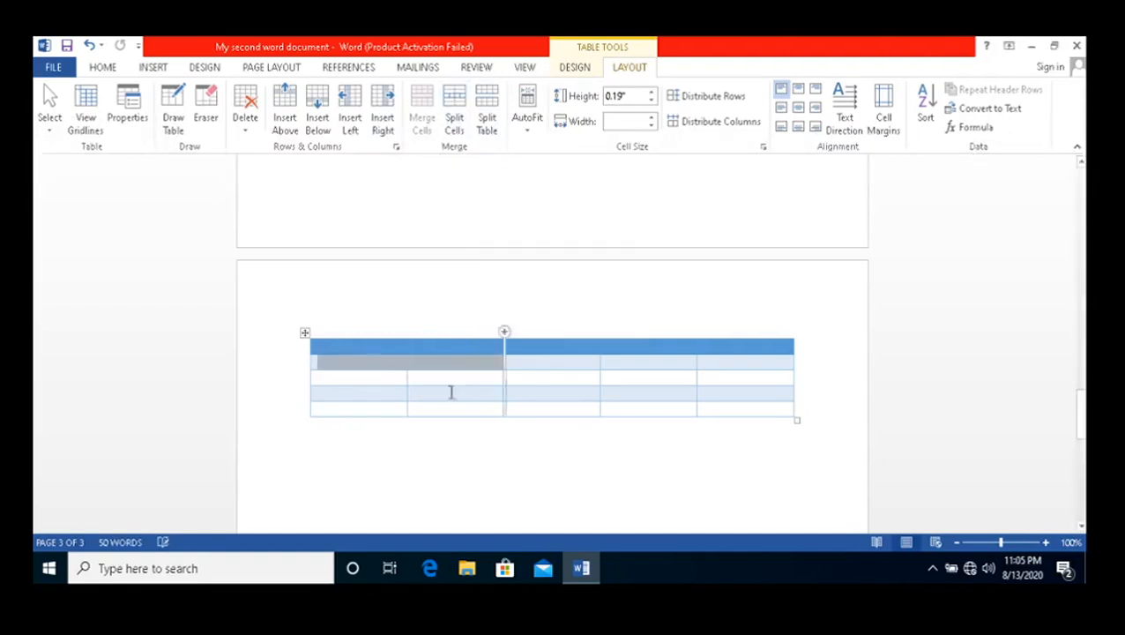
click(371, 380)
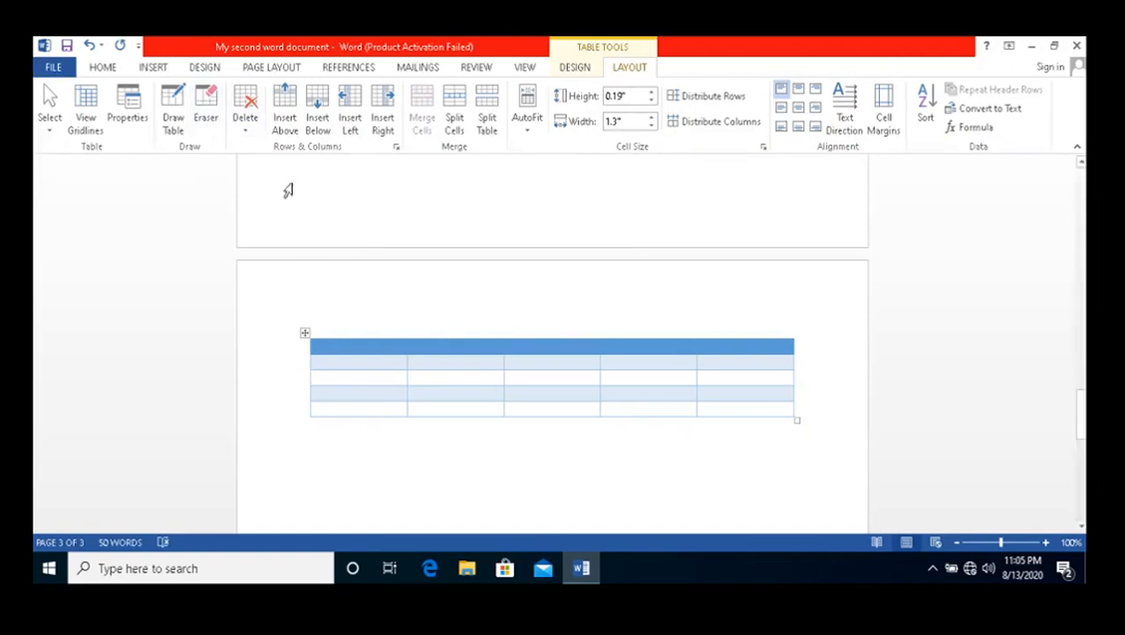
- Examine the table's deletion options and its design and layout tools, with the cursor inside and outside the table
click(242, 129)
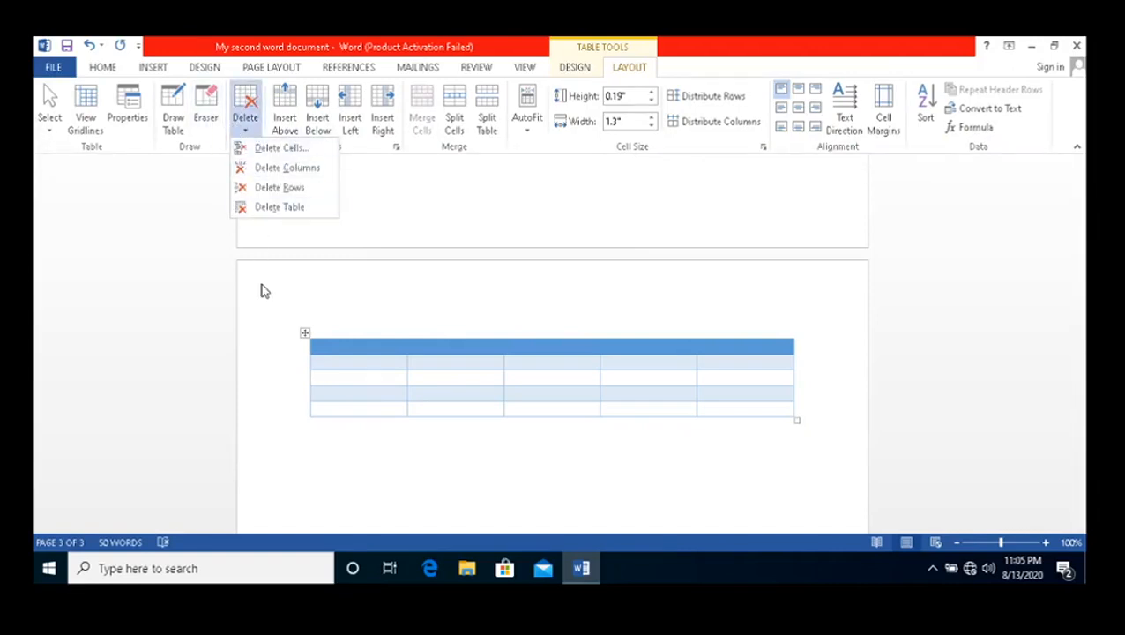
click(241, 121)
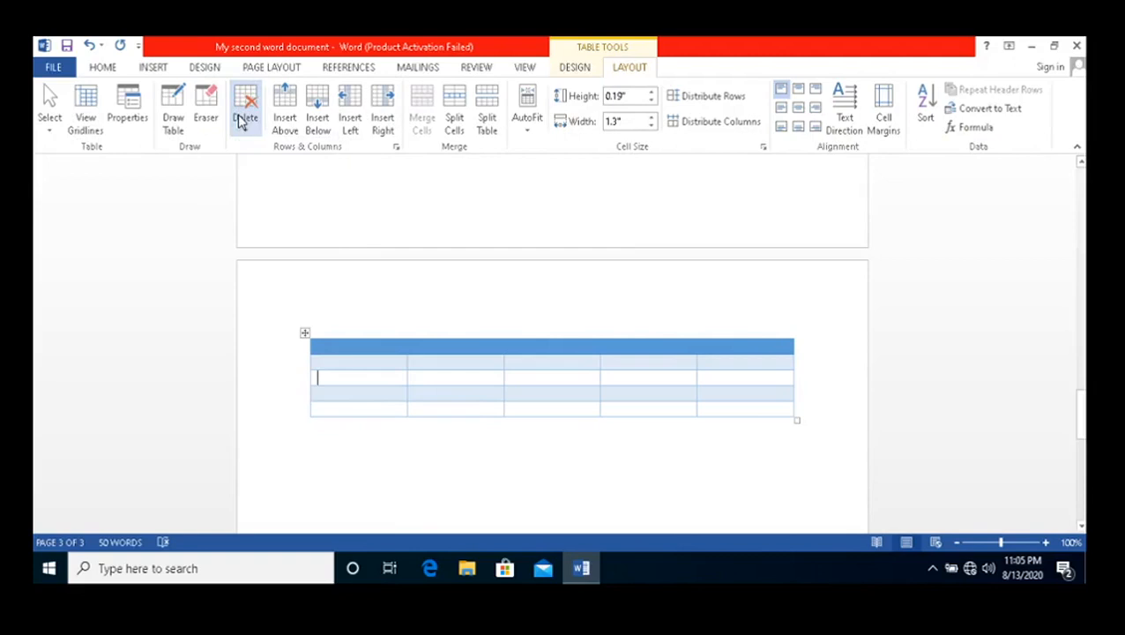
click(155, 69)
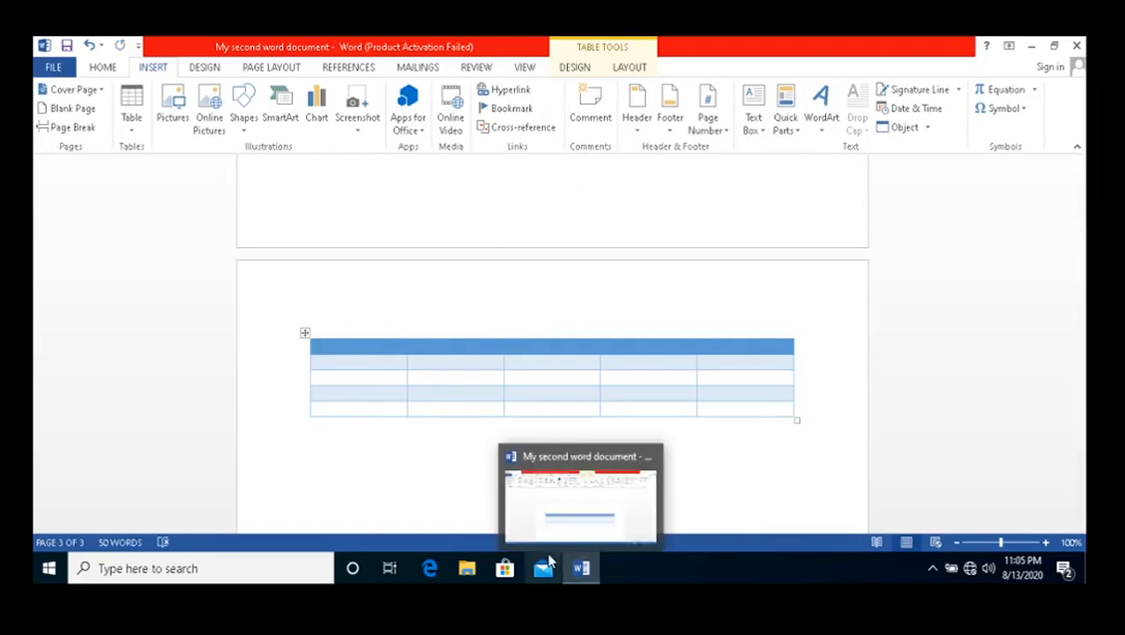
click(599, 49)
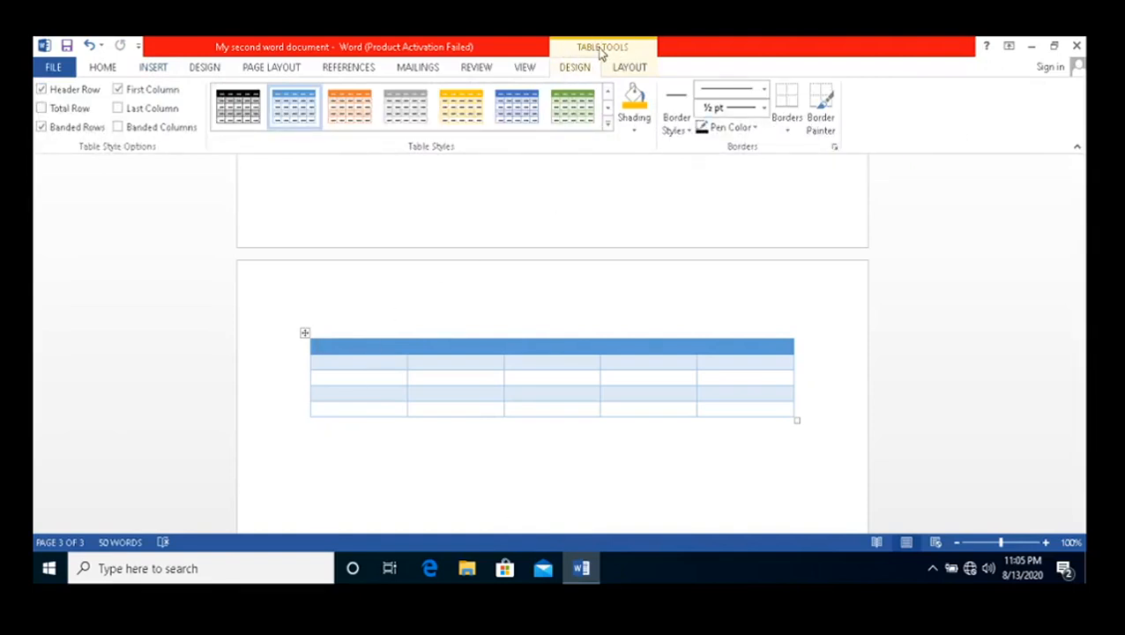
click(627, 68)
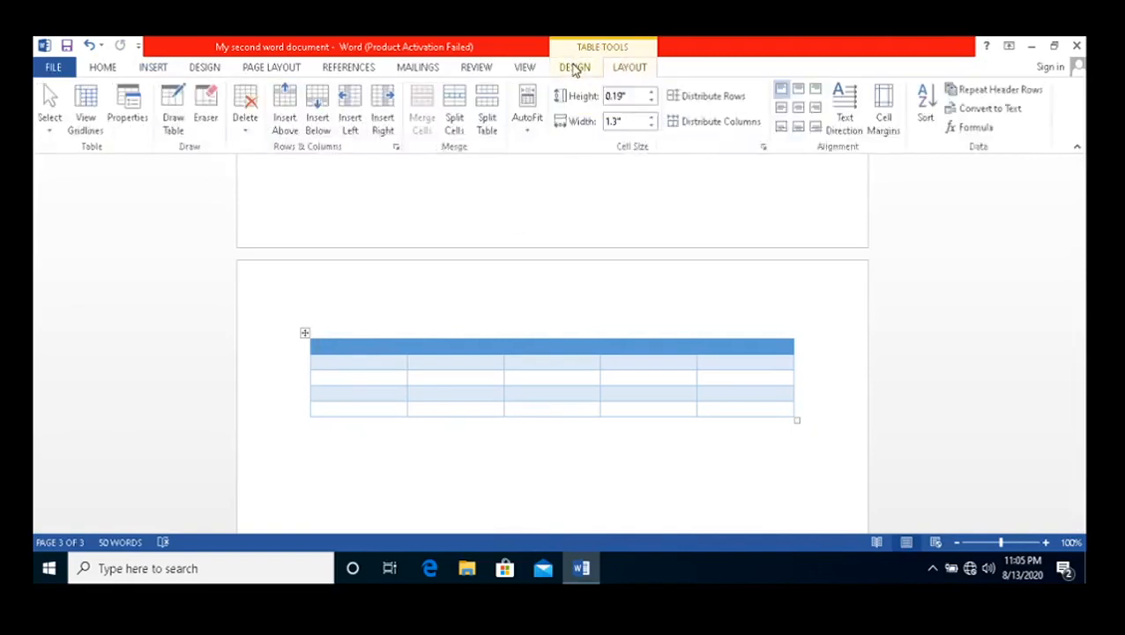
click(576, 68)
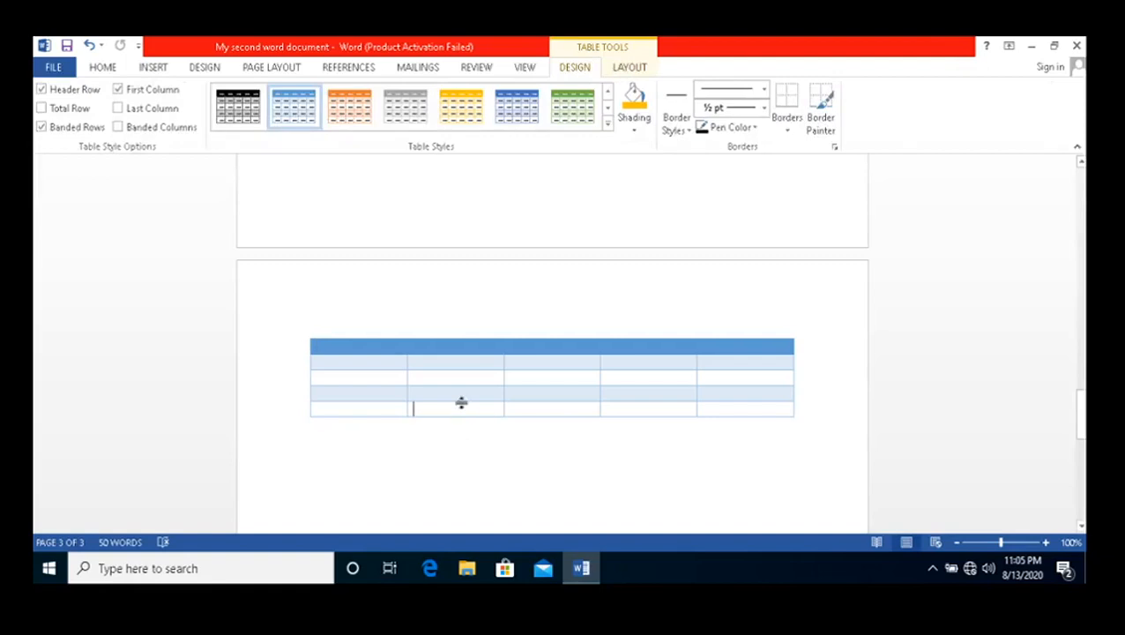
click(327, 489)
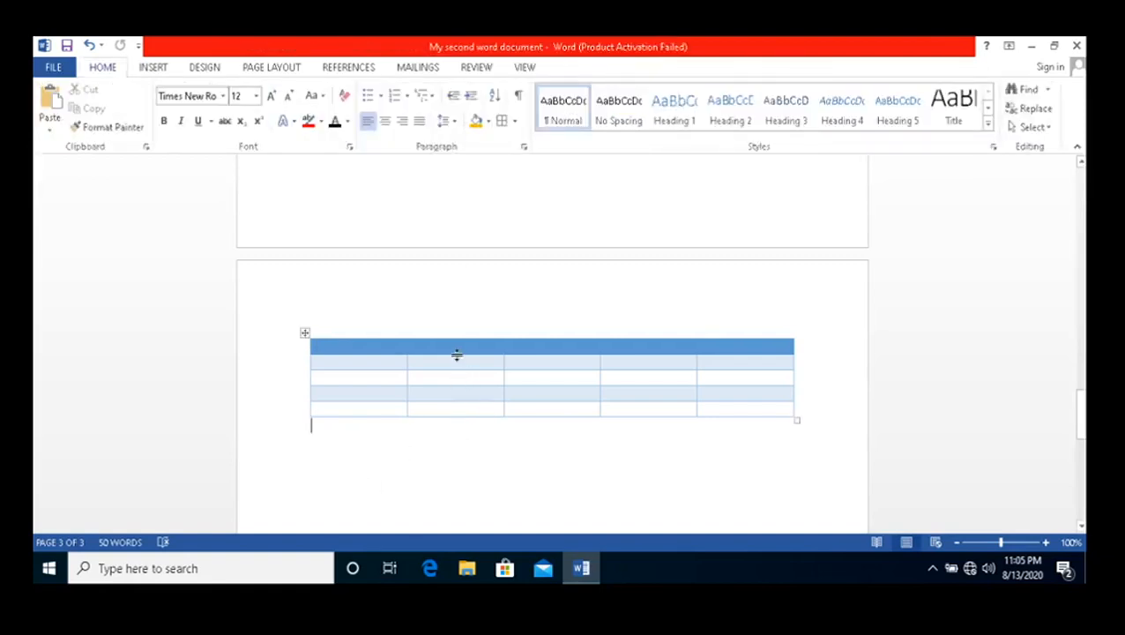
click(571, 69)
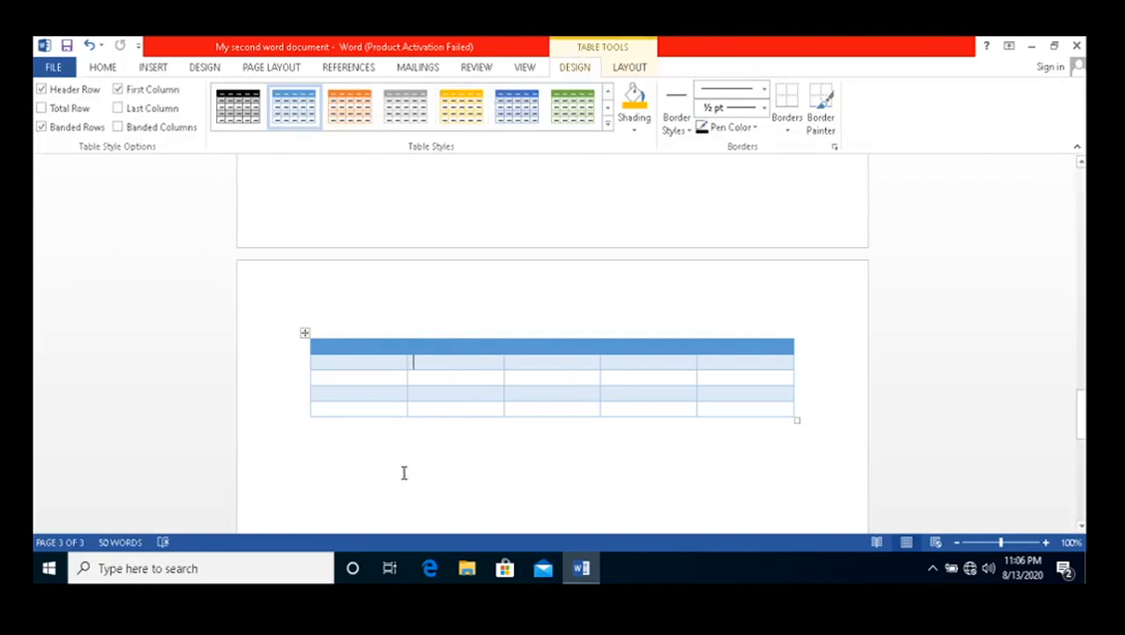
click(327, 461)
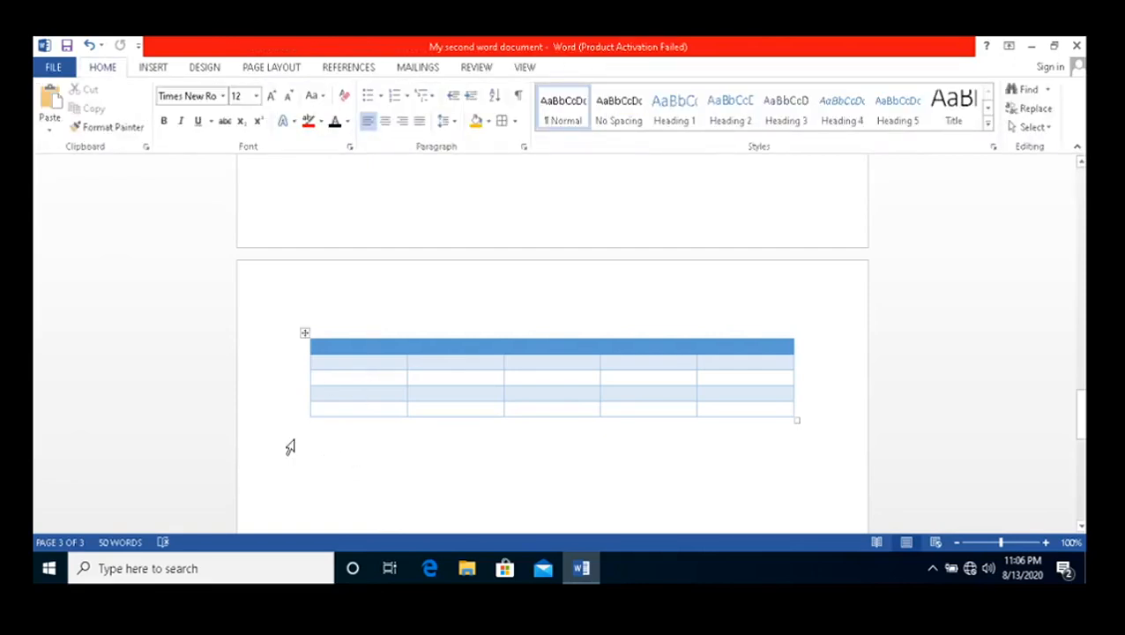
- Examine the options for inserting rows and columns around the first cell of the table's third row
click(338, 382)
right_click(343, 383)
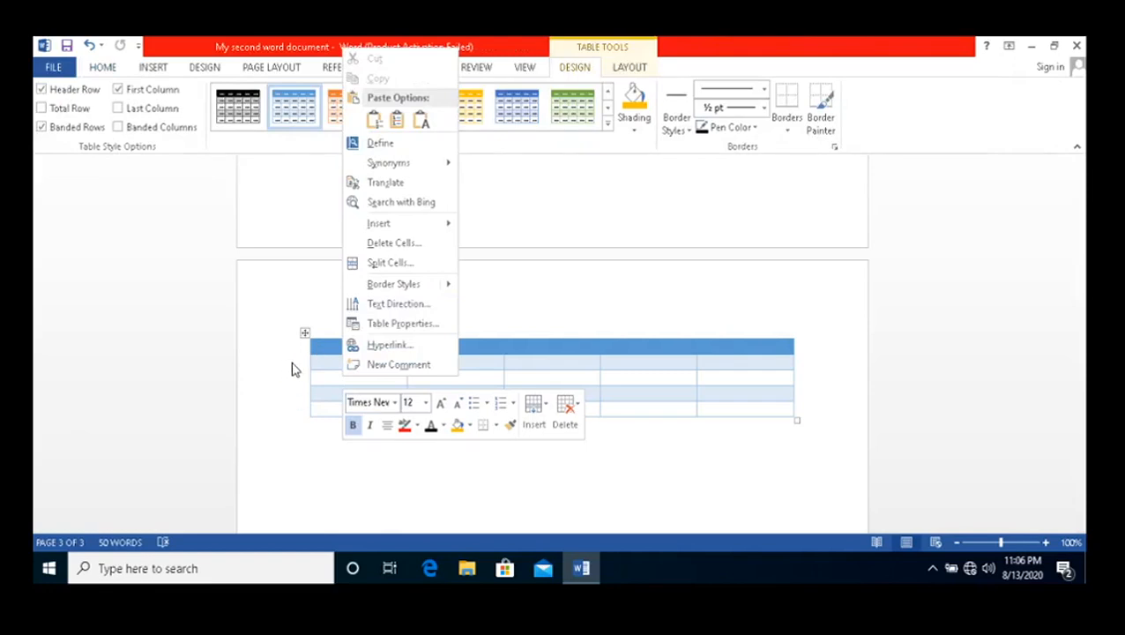
click(321, 376)
right_click(321, 376)
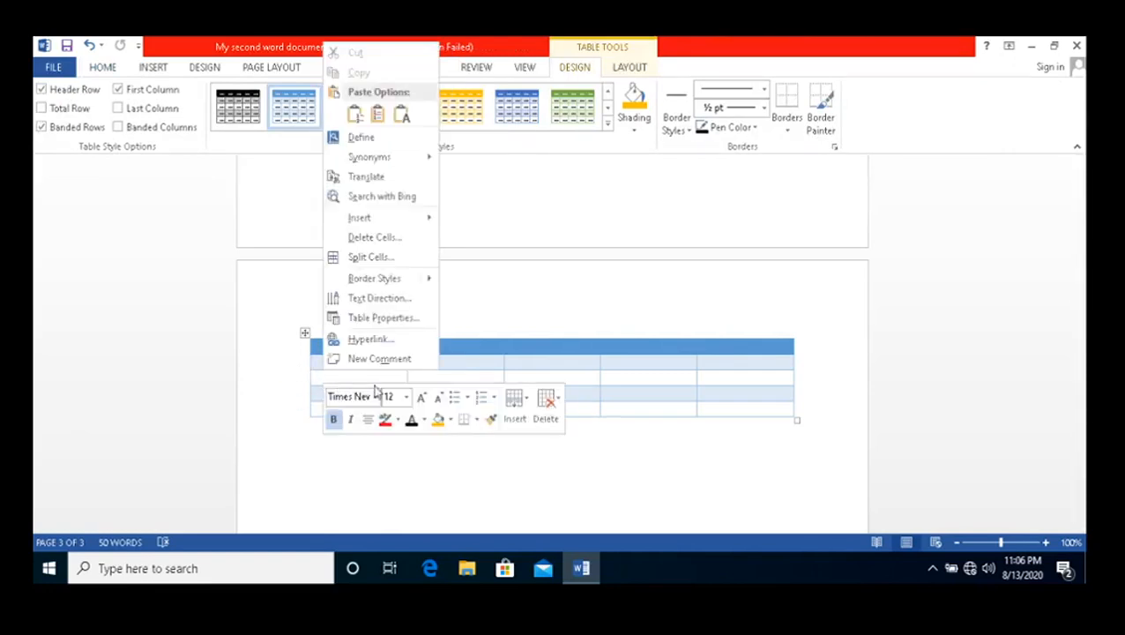
click(515, 414)
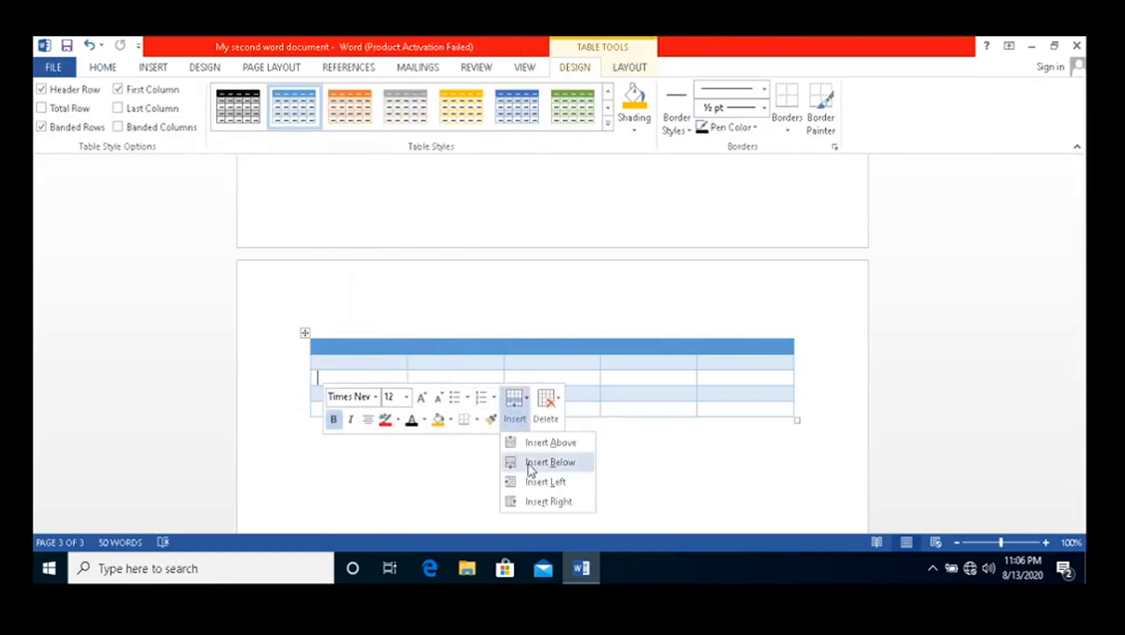
click(349, 346)
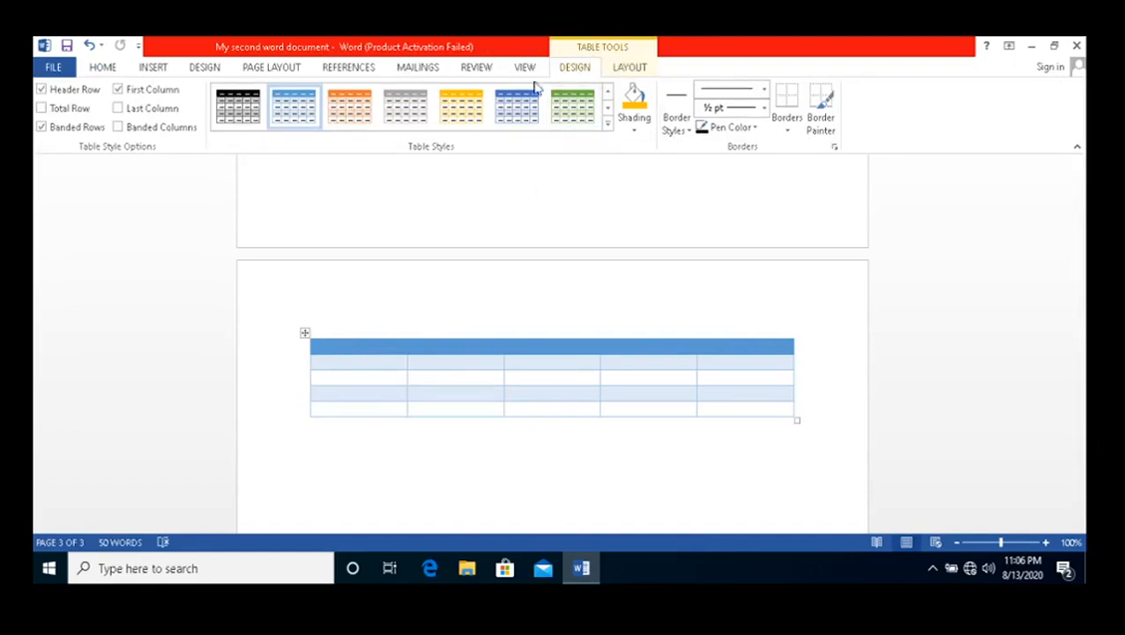
click(322, 447)
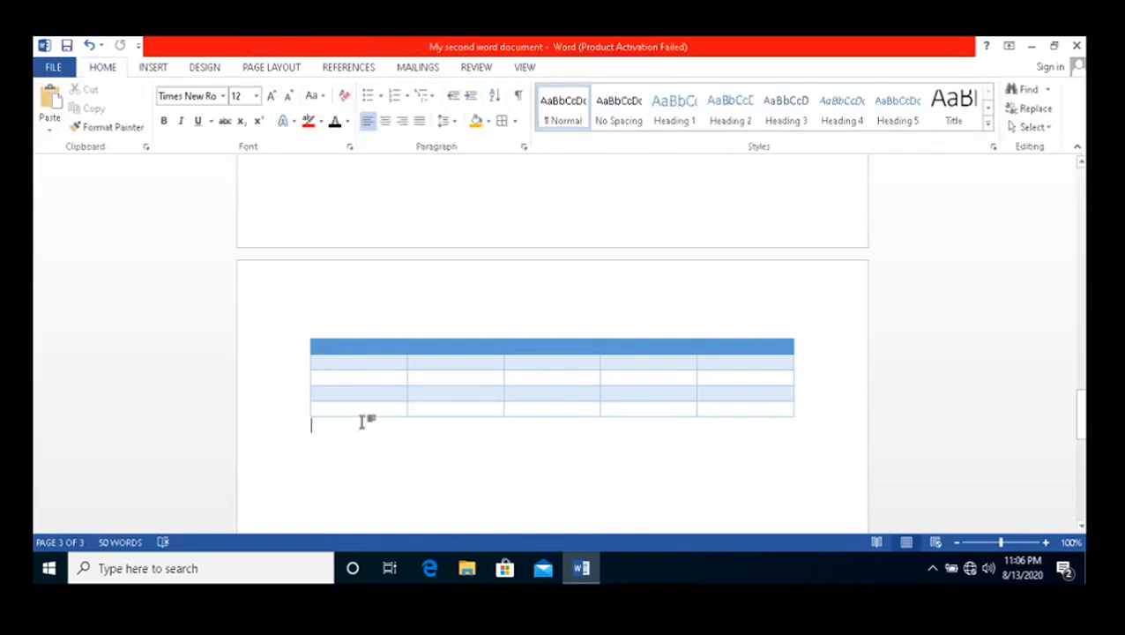
- Browse the Pictures folder for an image to insert below the table, and leave without inserting one
click(151, 68)
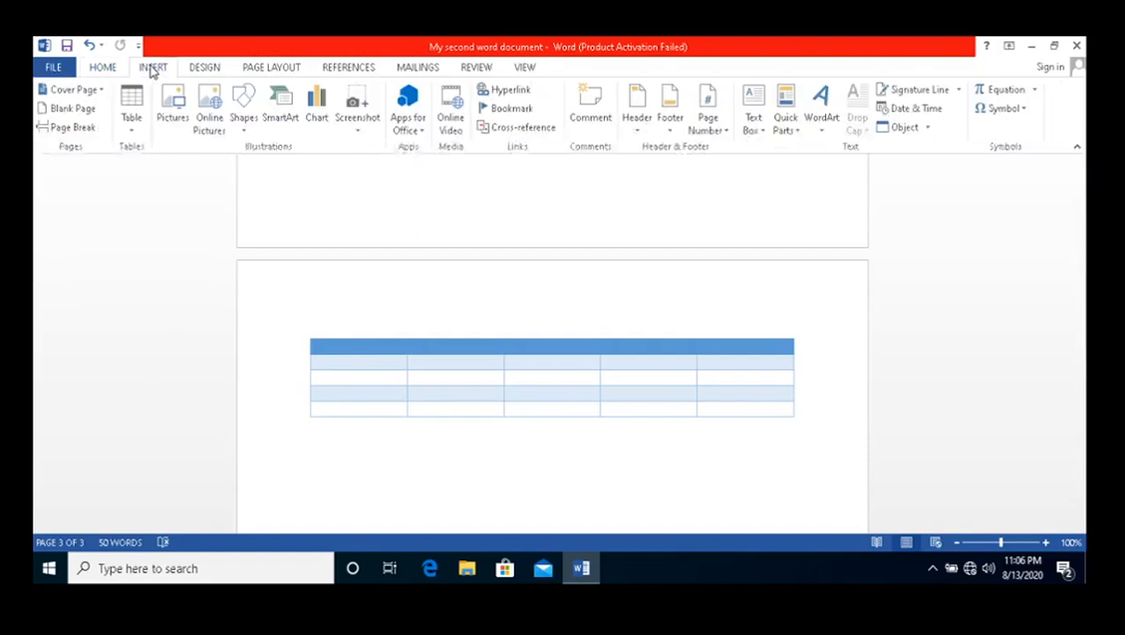
click(171, 110)
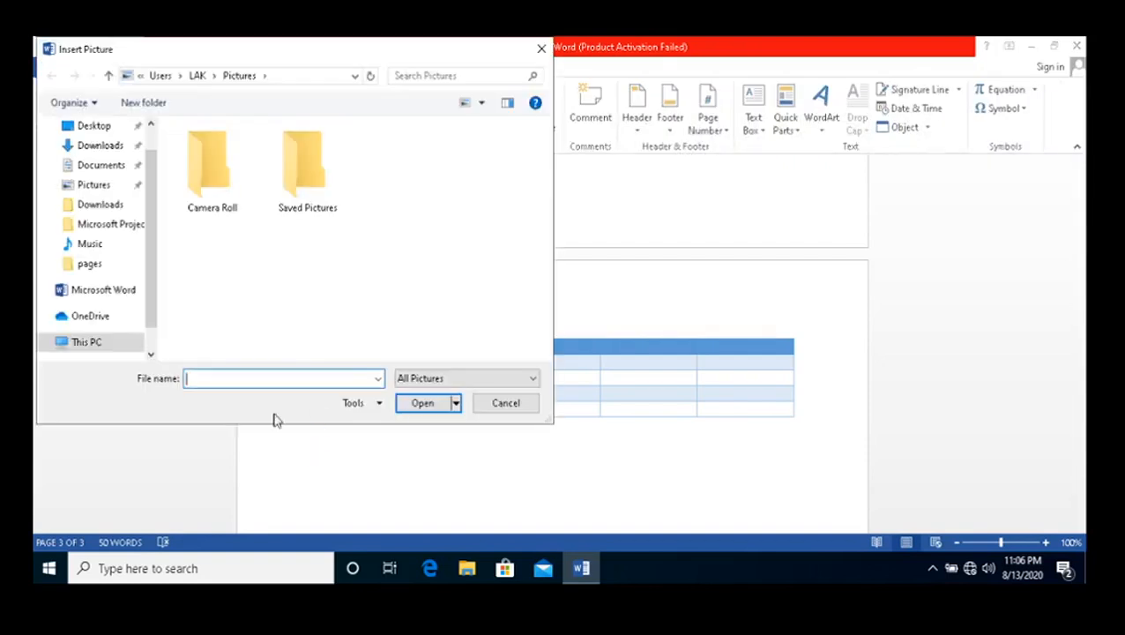
click(111, 187)
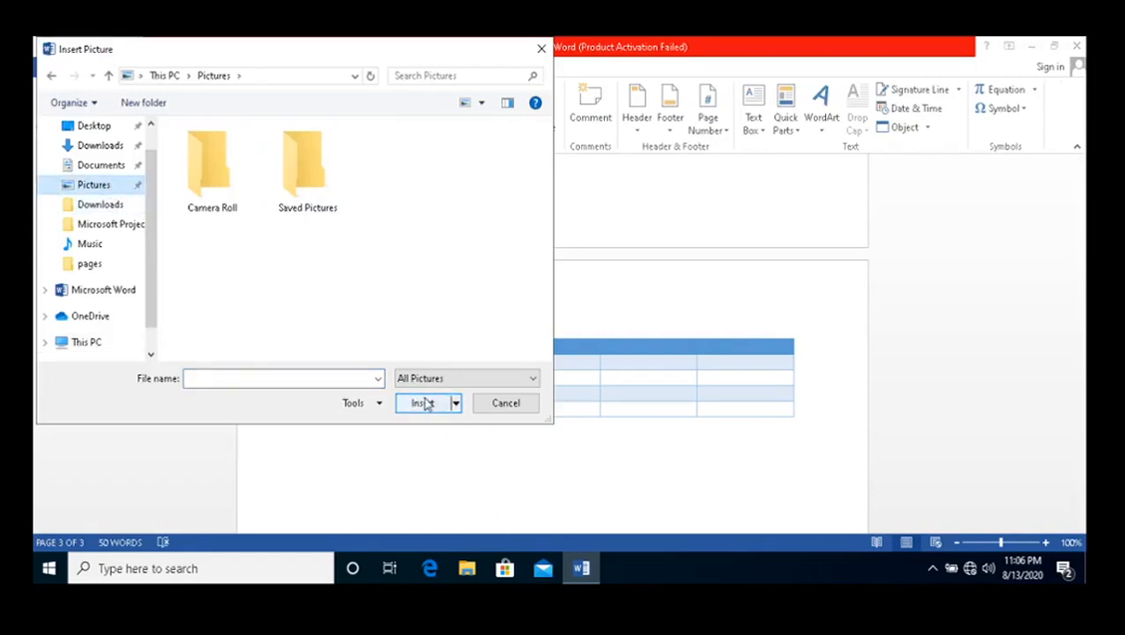
click(505, 402)
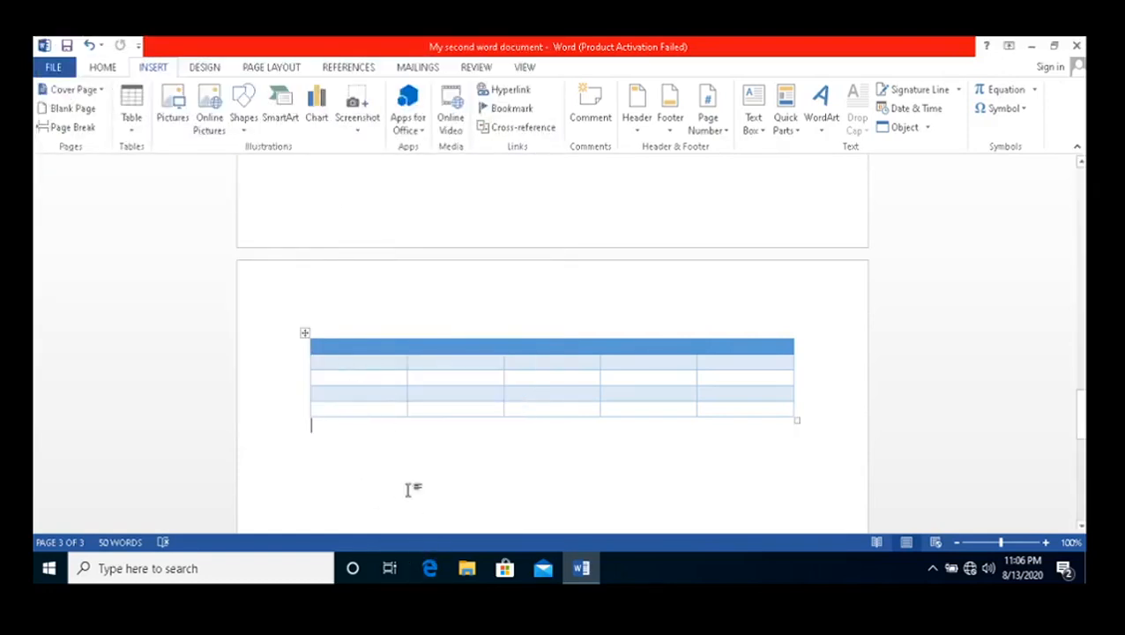
click(241, 122)
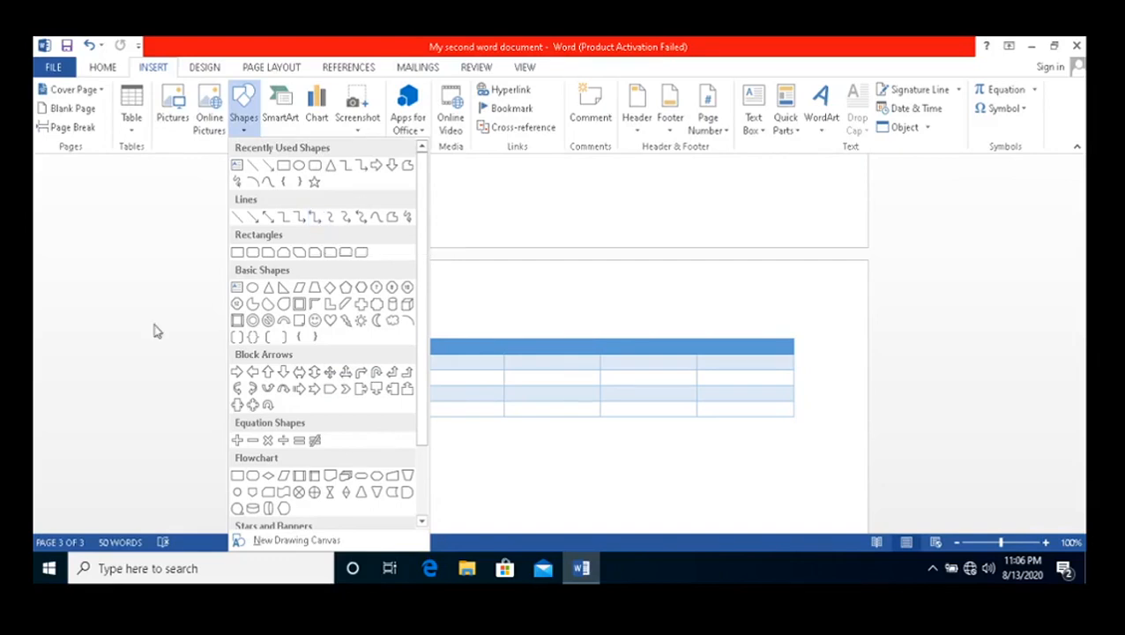
scroll(255, 247, down, 2)
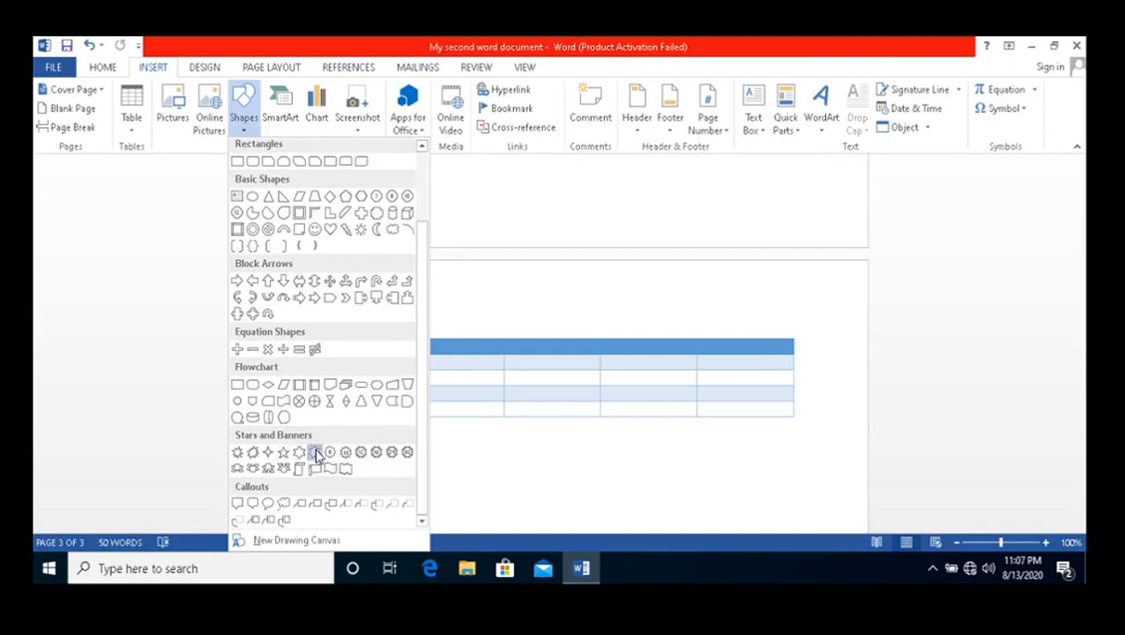
click(316, 453)
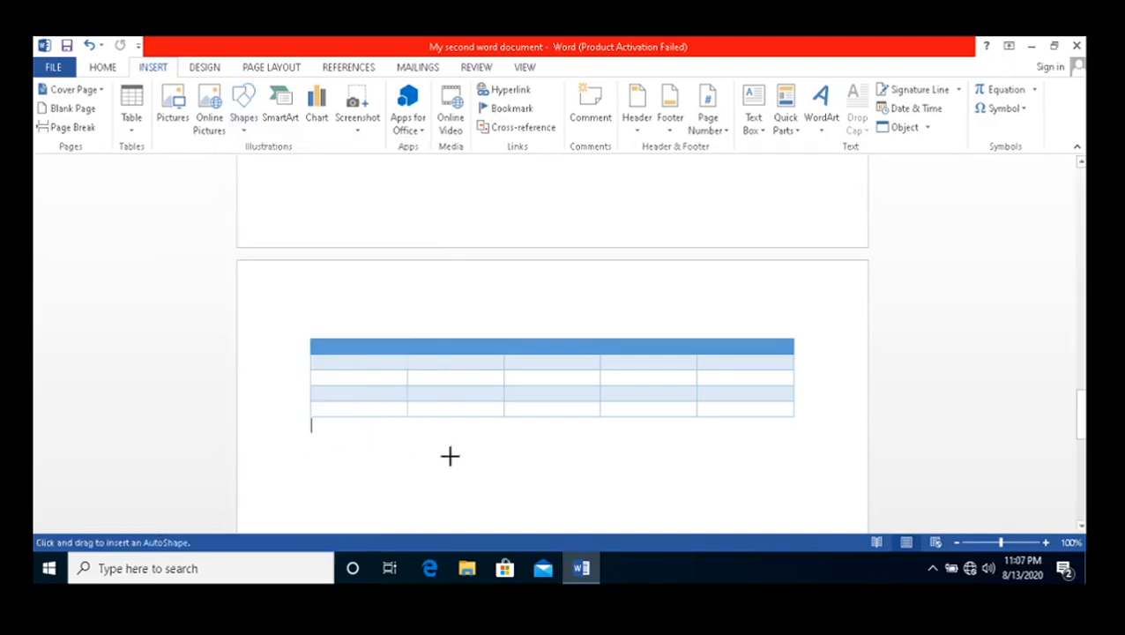
scroll(454, 450, down, 3)
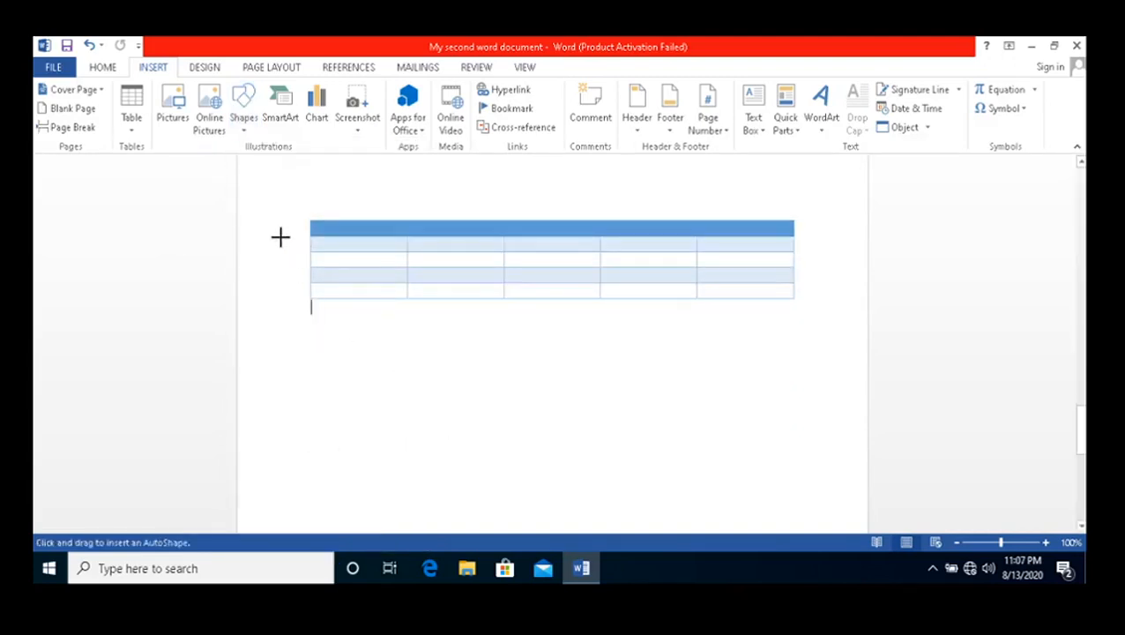
key(Escape)
- Draw a smiley face shape about 1" high and 1" wide in the empty area below the table
click(243, 113)
click(244, 113)
click(243, 111)
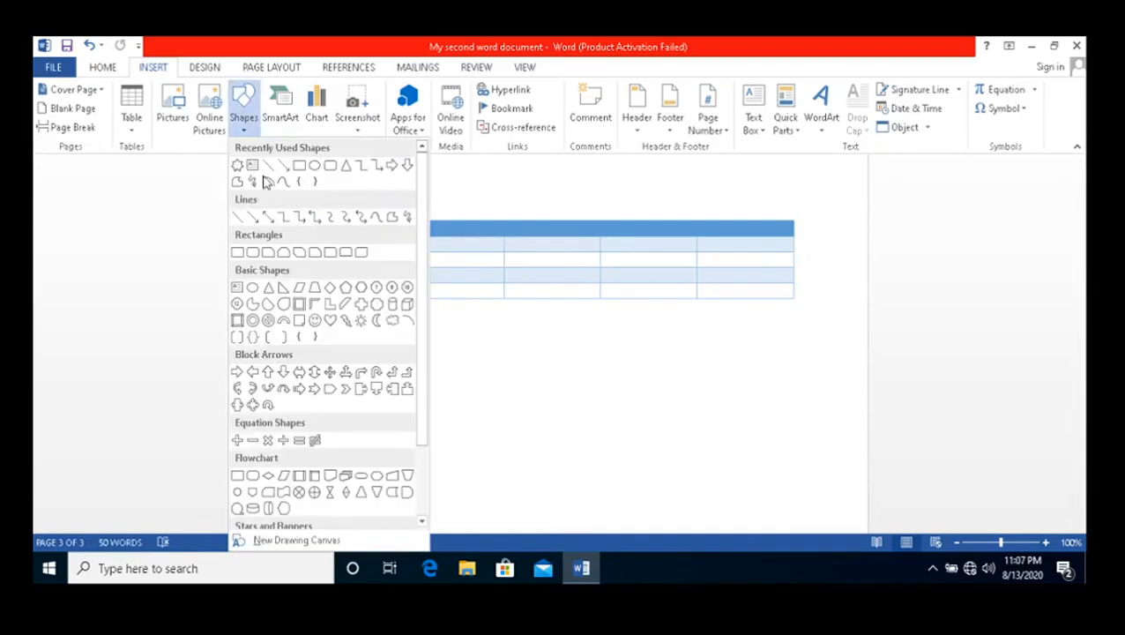
scroll(324, 379, down, 2)
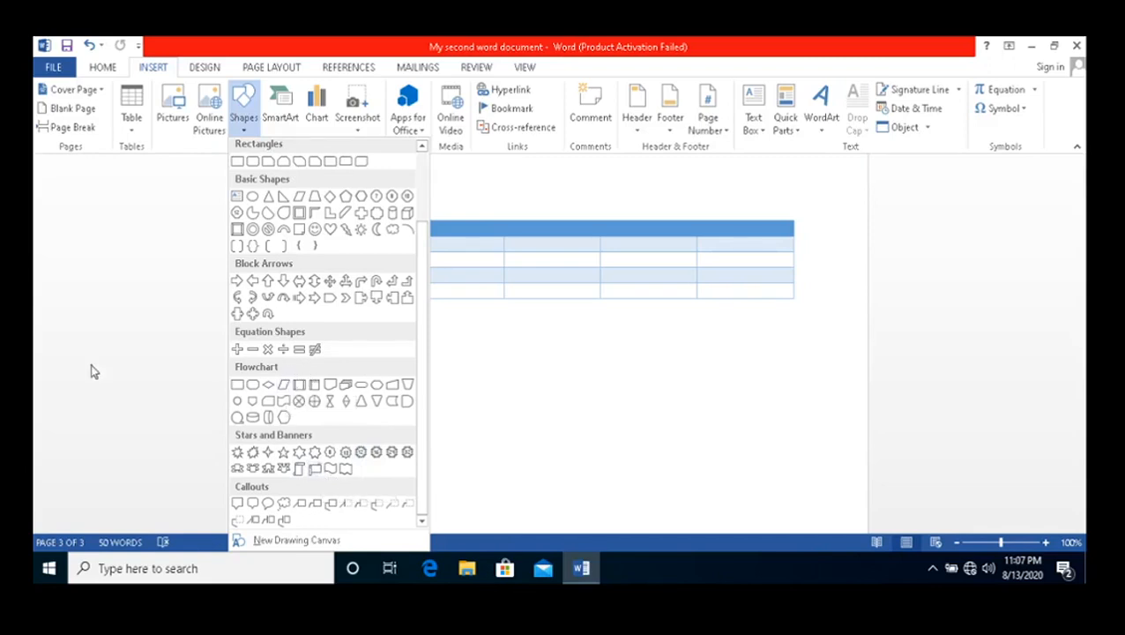
click(315, 229)
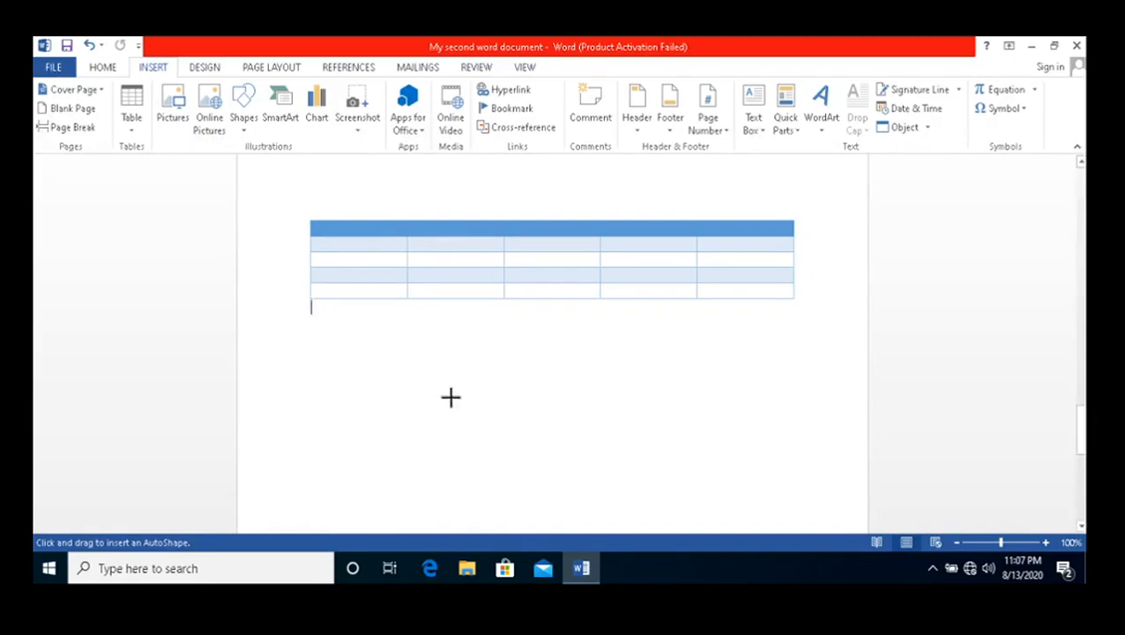
drag(492, 375, 568, 454)
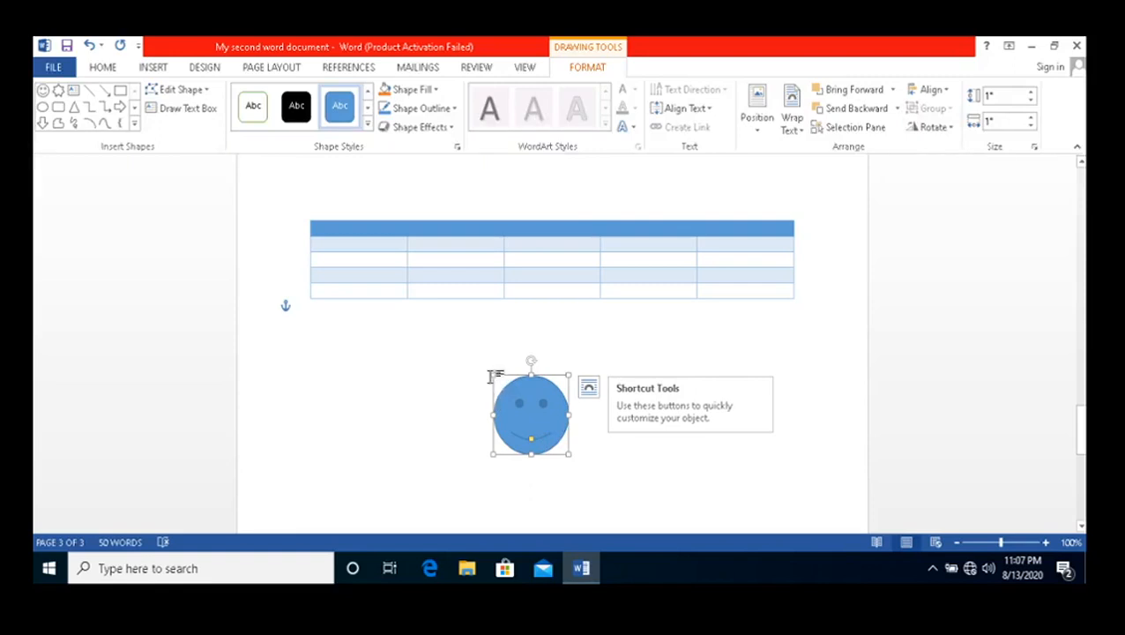
- Enlarge the table very slightly from its lower-right corner
click(352, 291)
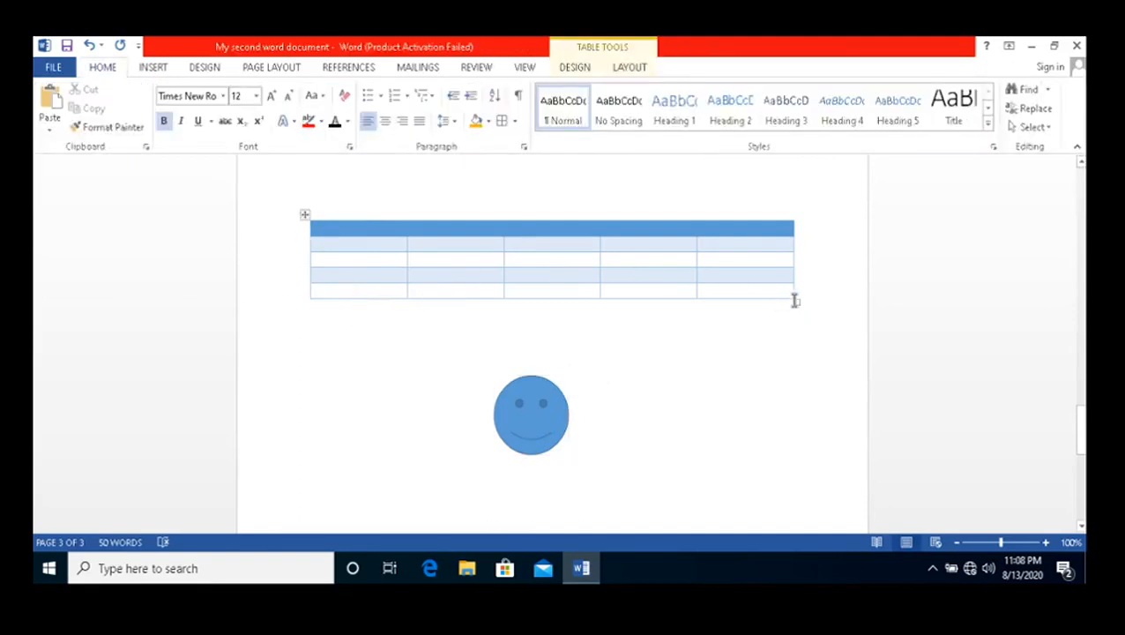
mouse_move(796, 298)
mouse_down()
mouse_move(725, 258)
mouse_move(597, 234)
mouse_move(481, 236)
mouse_move(796, 299)
mouse_up()
- Enlarge the smiley face into an upright oval about 2.31" high and 1.94" wide
click(549, 421)
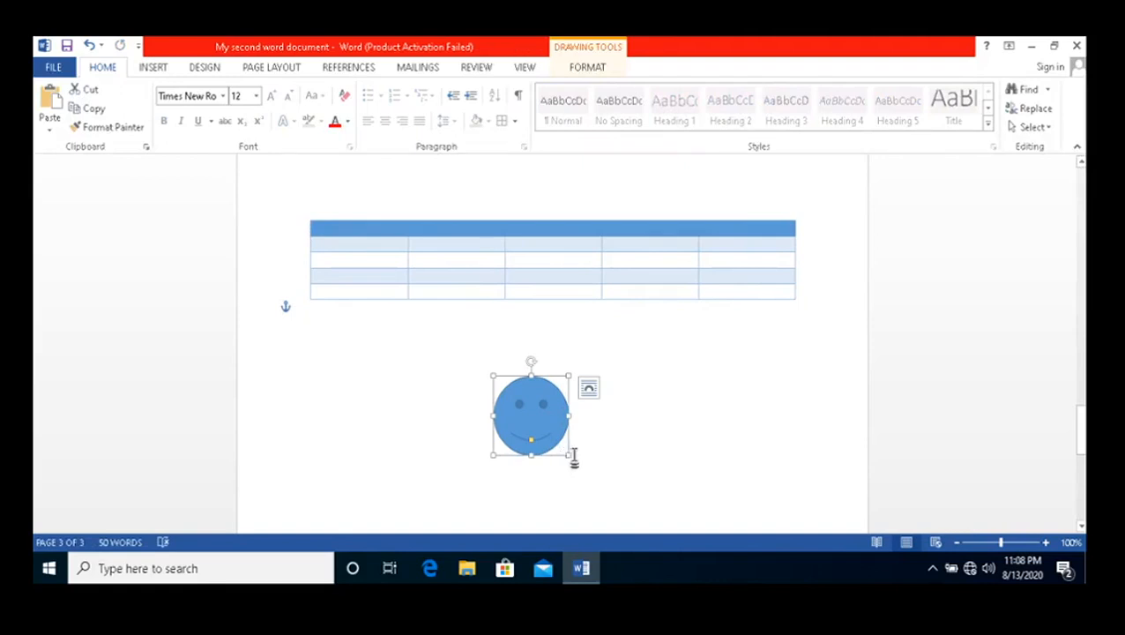
drag(569, 455, 617, 417)
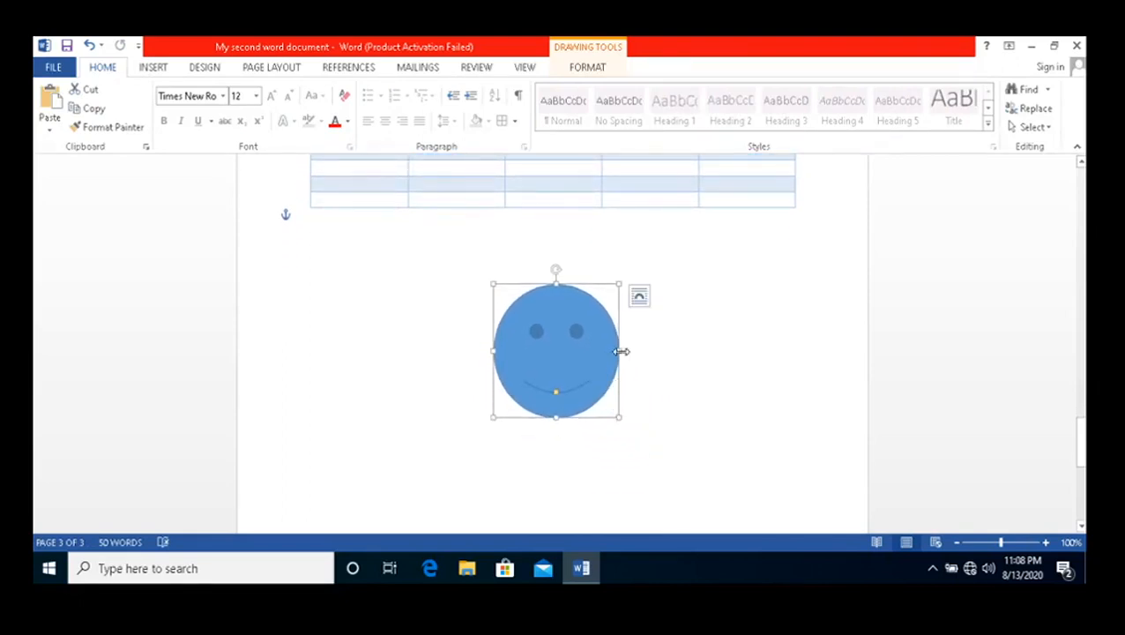
mouse_move(620, 351)
mouse_down()
mouse_move(767, 349)
mouse_move(612, 361)
mouse_move(639, 356)
mouse_up()
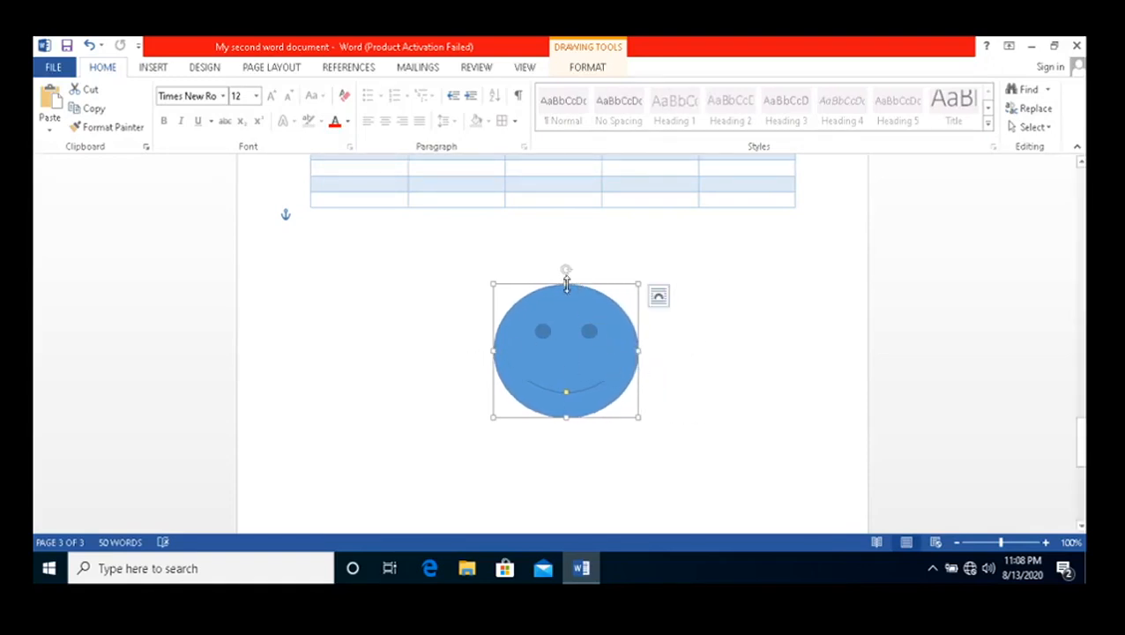
drag(565, 283, 572, 234)
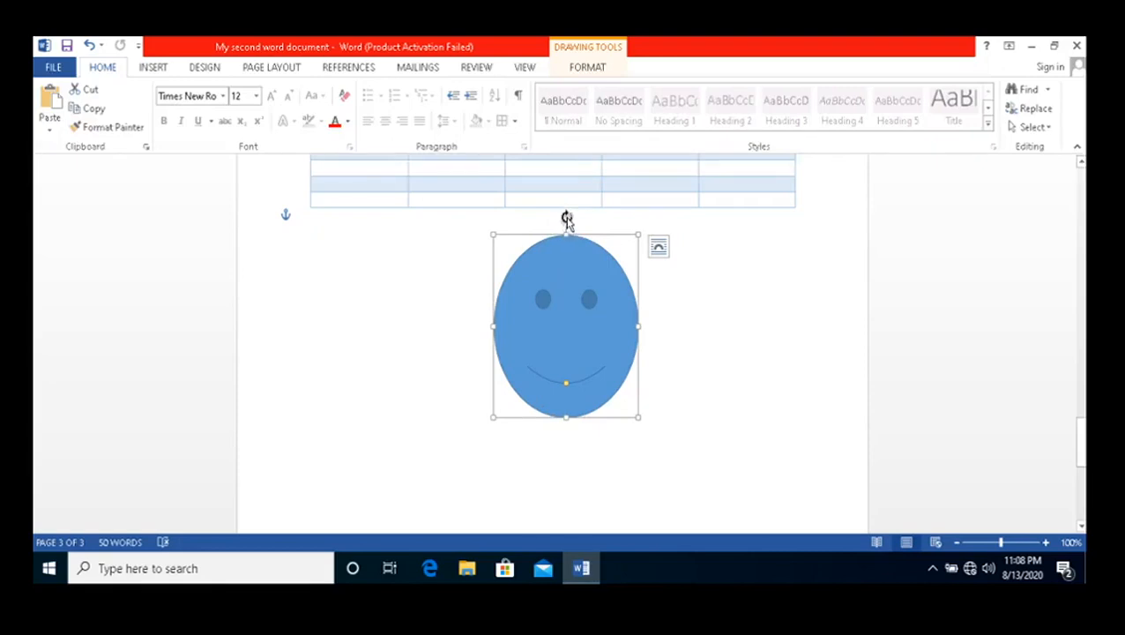
- Rotate the smiley face a quarter turn clockwise and then back to upright
drag(568, 222, 687, 226)
scroll(582, 370, up, 1)
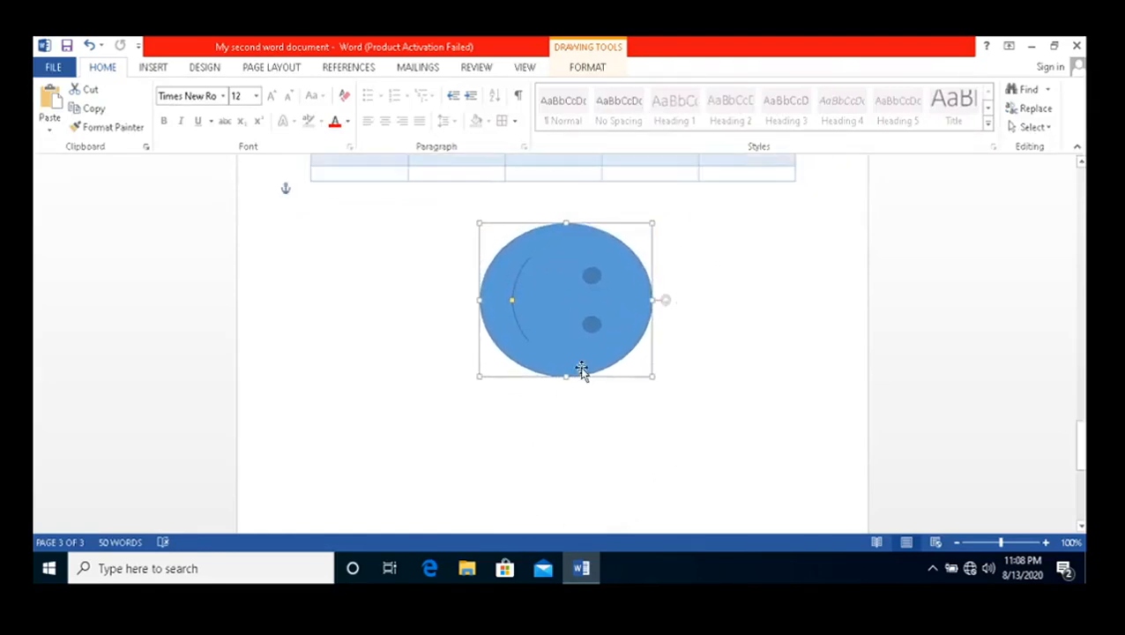
scroll(593, 374, up, 2)
drag(665, 381, 568, 264)
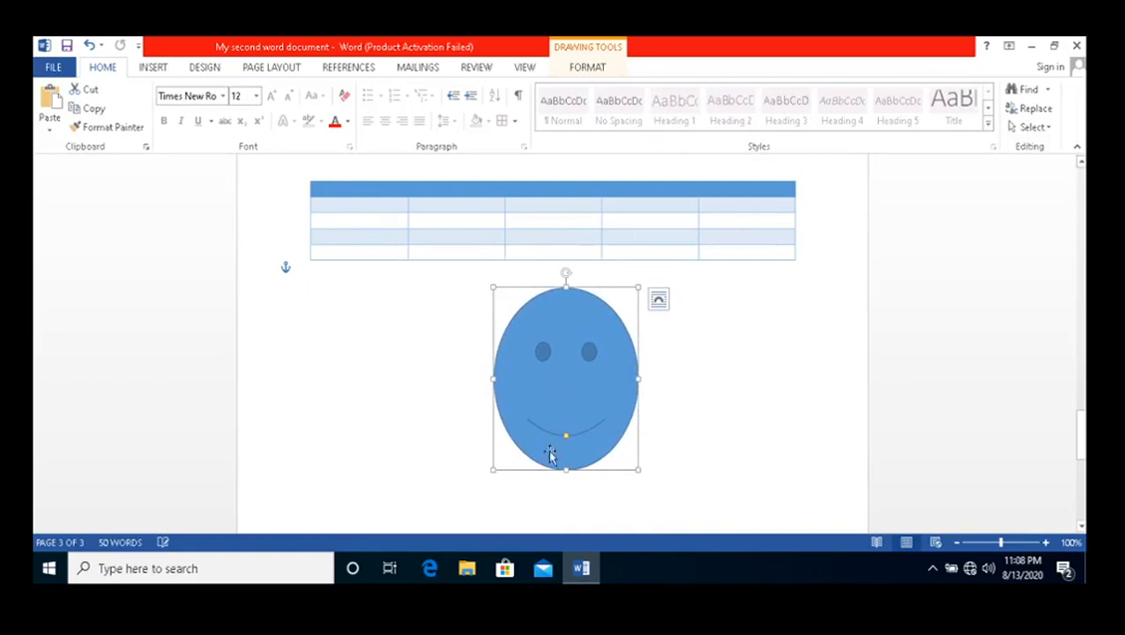
- Move the smiley face slightly down to leave more space between it and the table
click(447, 371)
click(542, 351)
drag(567, 315, 553, 364)
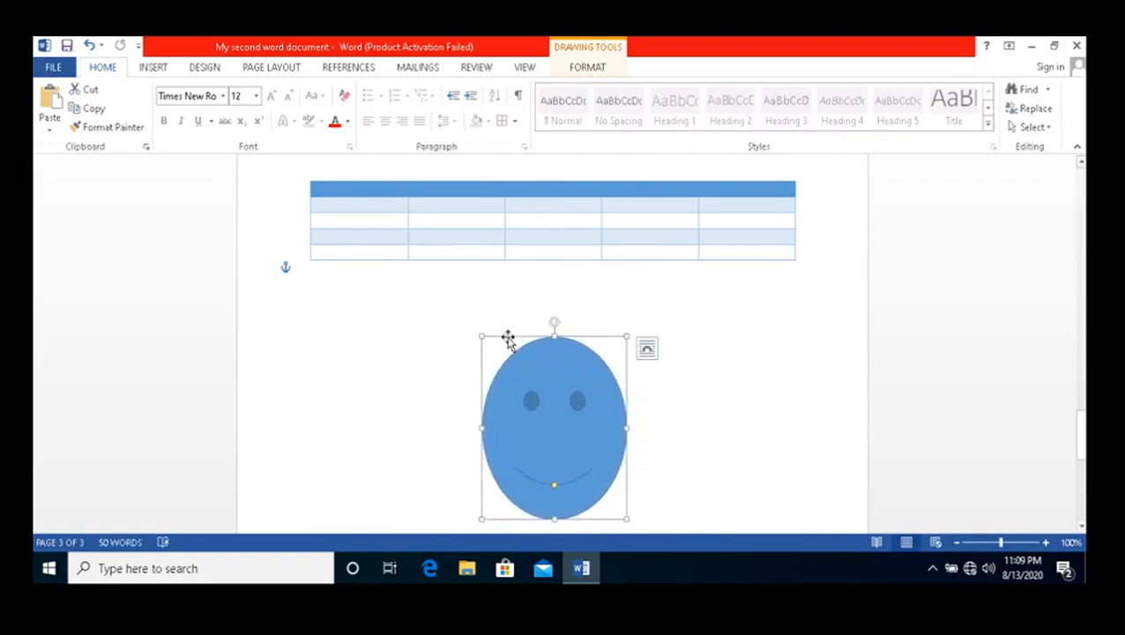
mouse_move(508, 334)
mouse_down()
mouse_move(589, 314)
mouse_move(485, 368)
mouse_move(592, 350)
mouse_move(535, 349)
mouse_move(512, 319)
mouse_up()
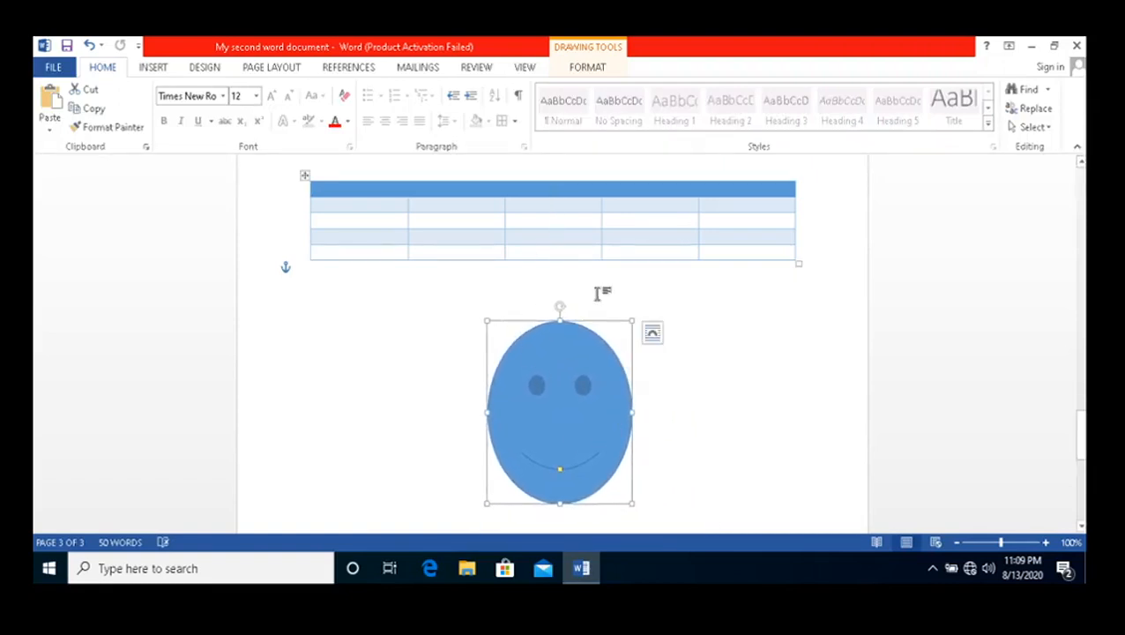
- Fill the smiley face with a light orange theme color
scroll(535, 317, down, 3)
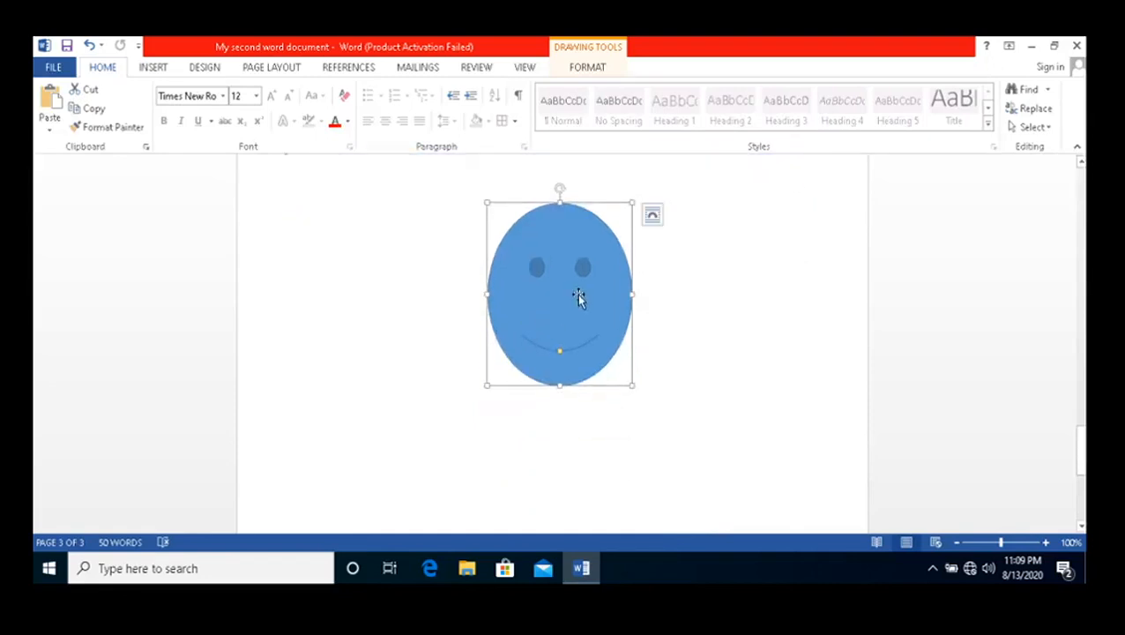
scroll(562, 283, up, 3)
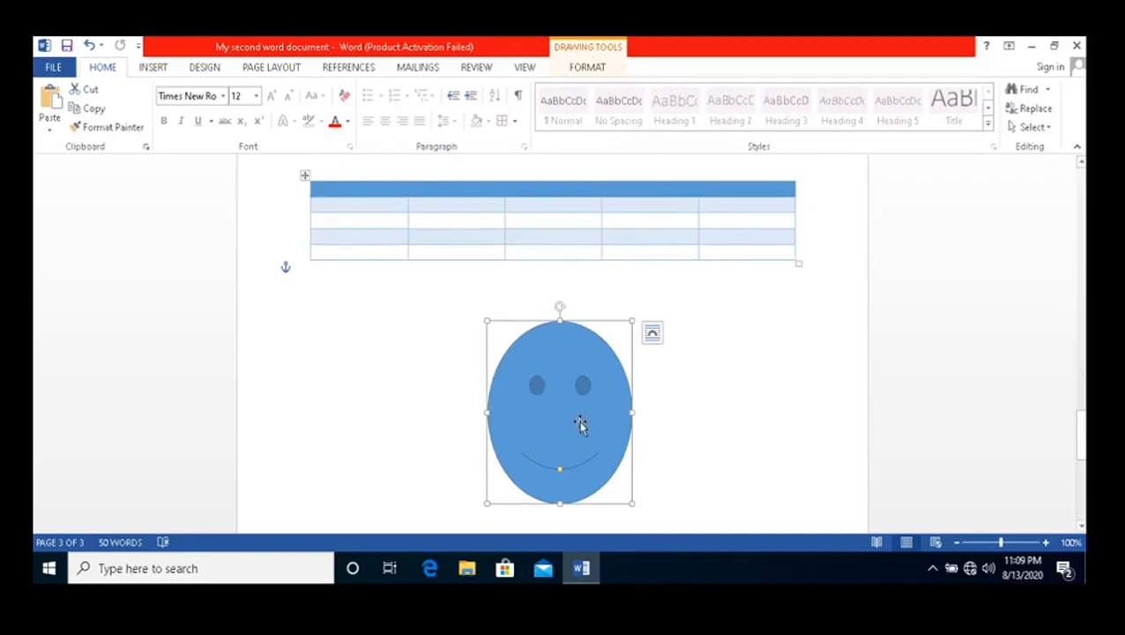
click(583, 68)
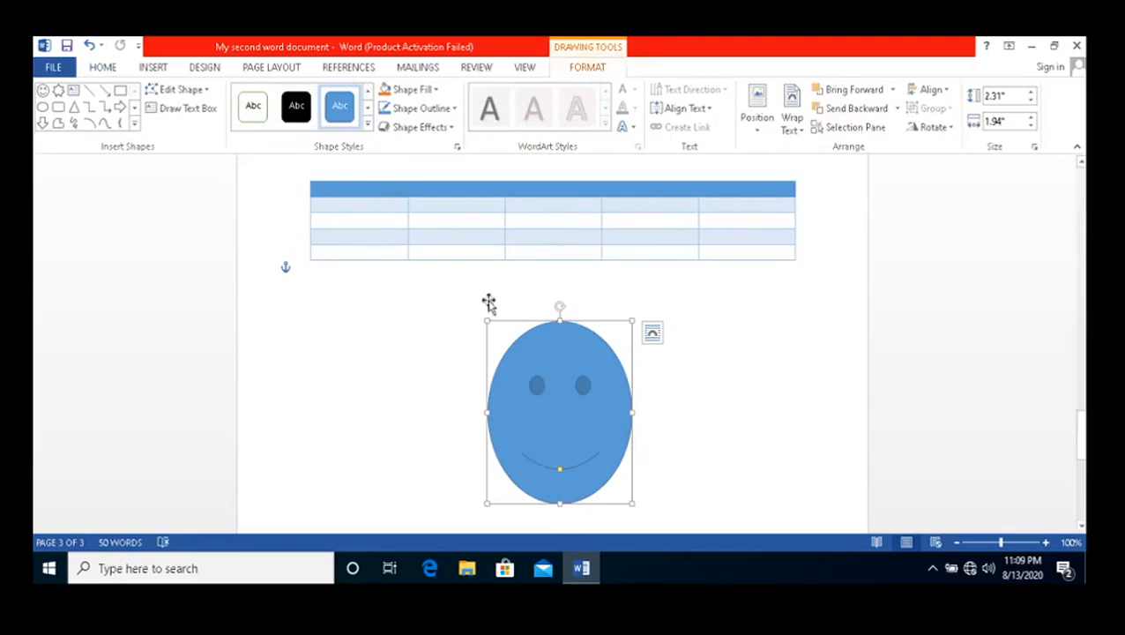
click(430, 89)
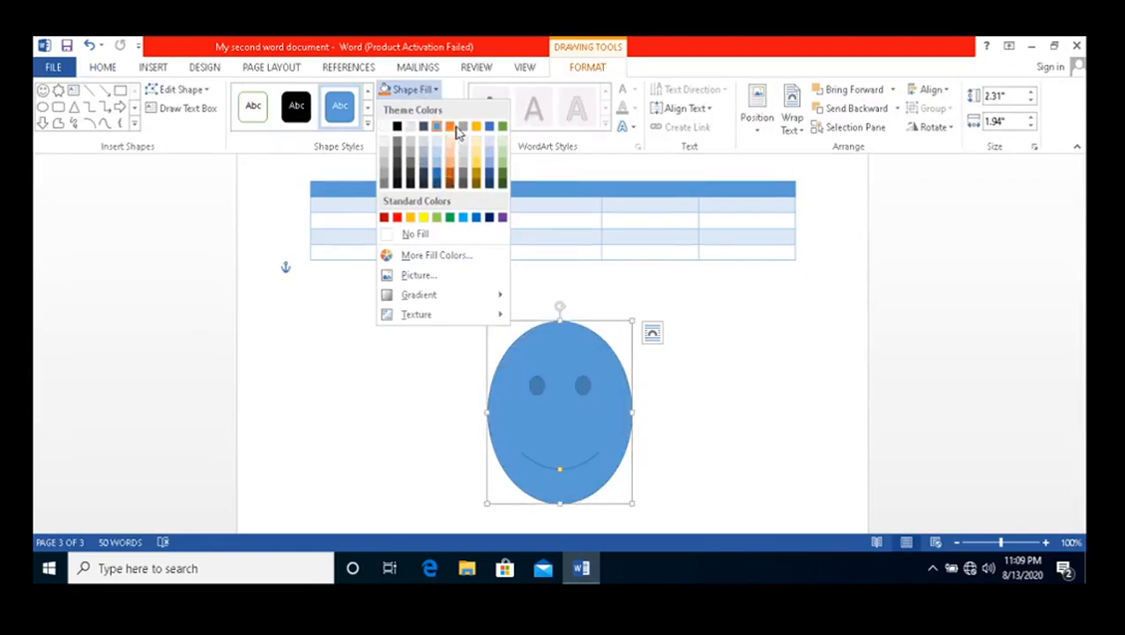
click(451, 165)
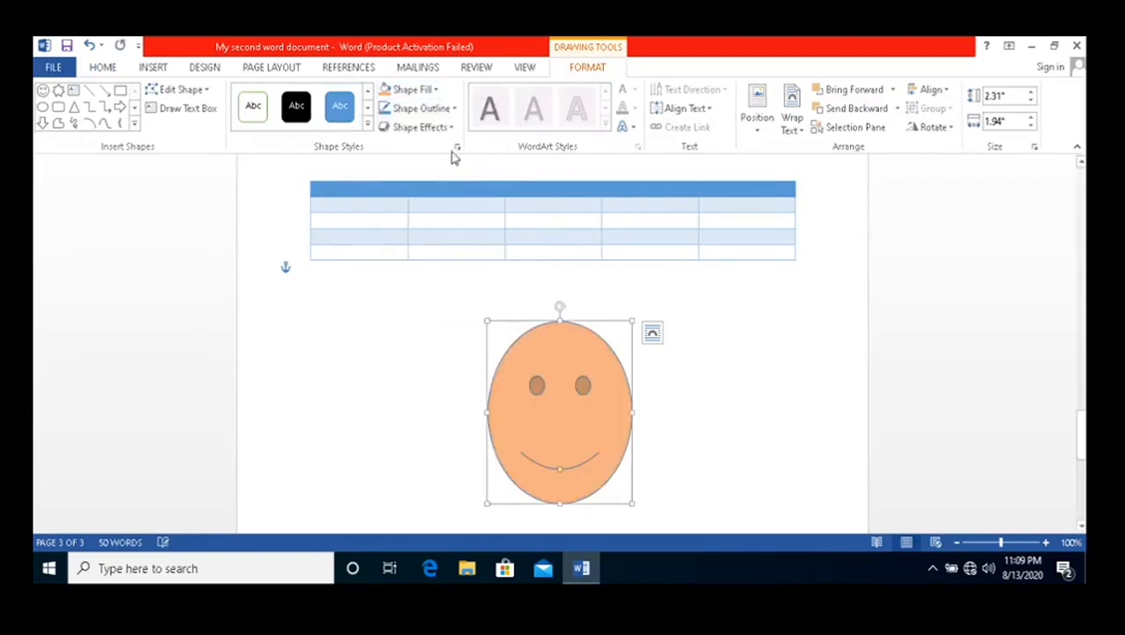
- Set the smiley face's outline weight to 6 pt
click(454, 107)
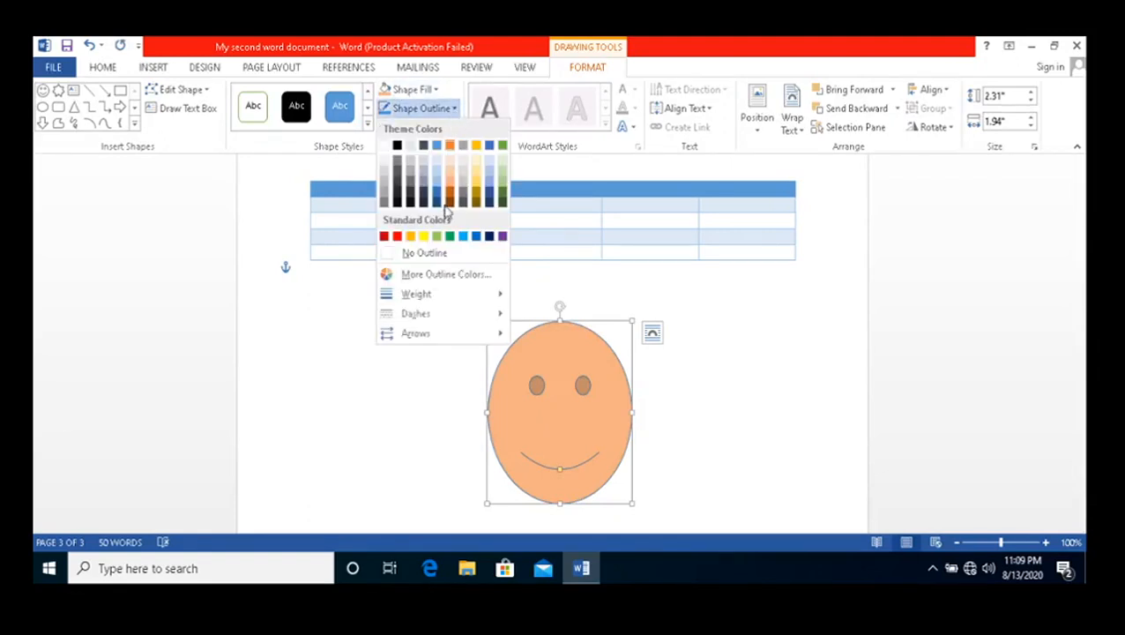
click(470, 429)
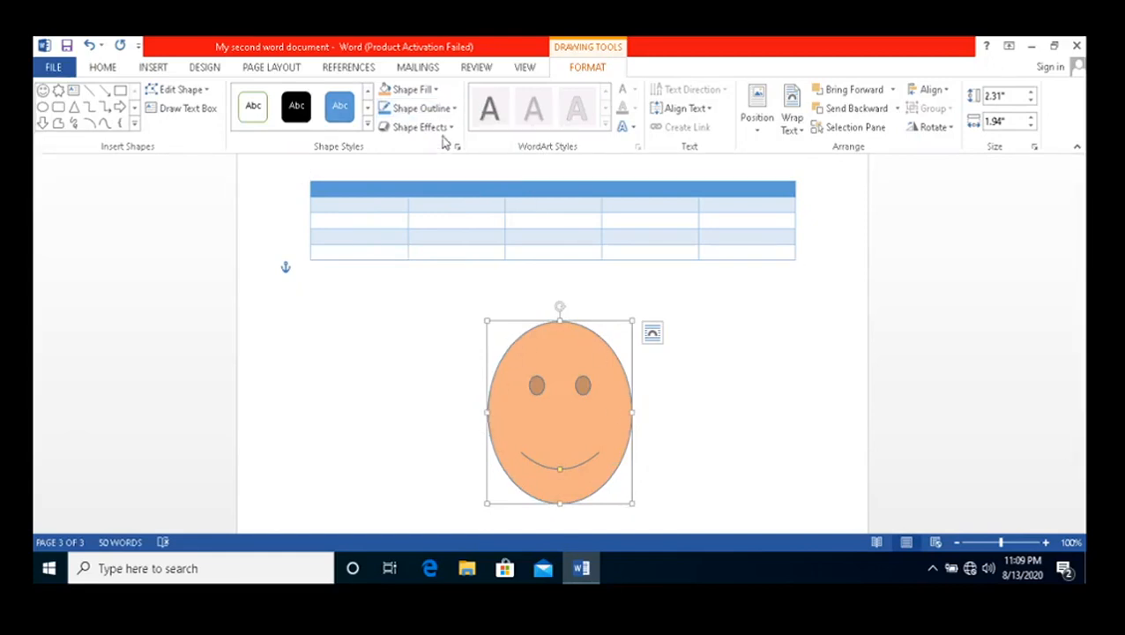
click(452, 107)
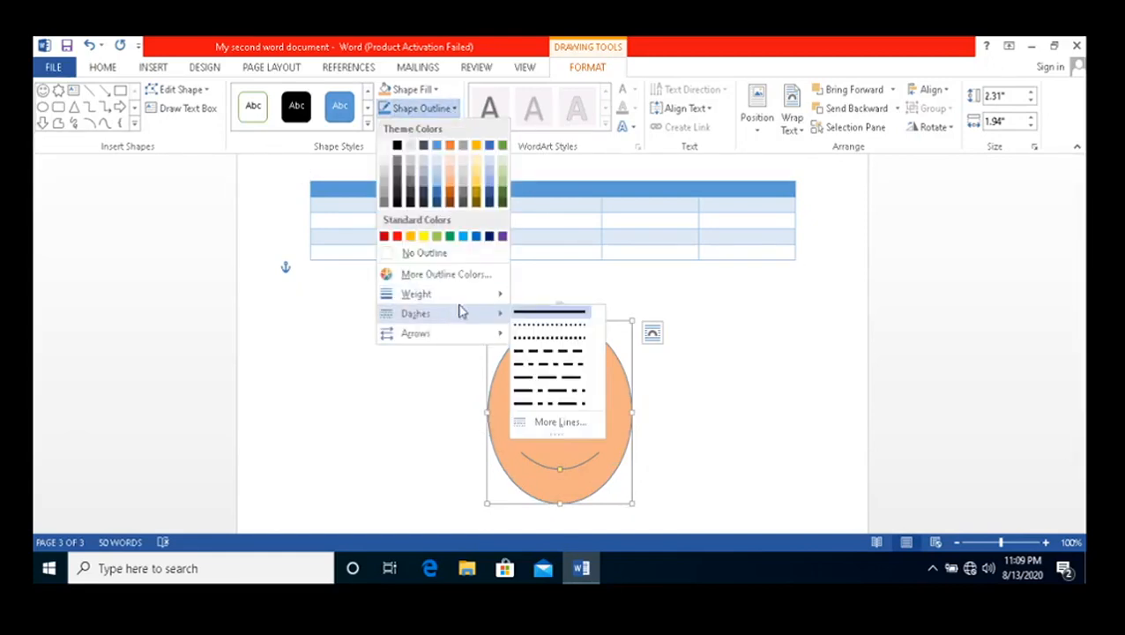
mouse_move(464, 296)
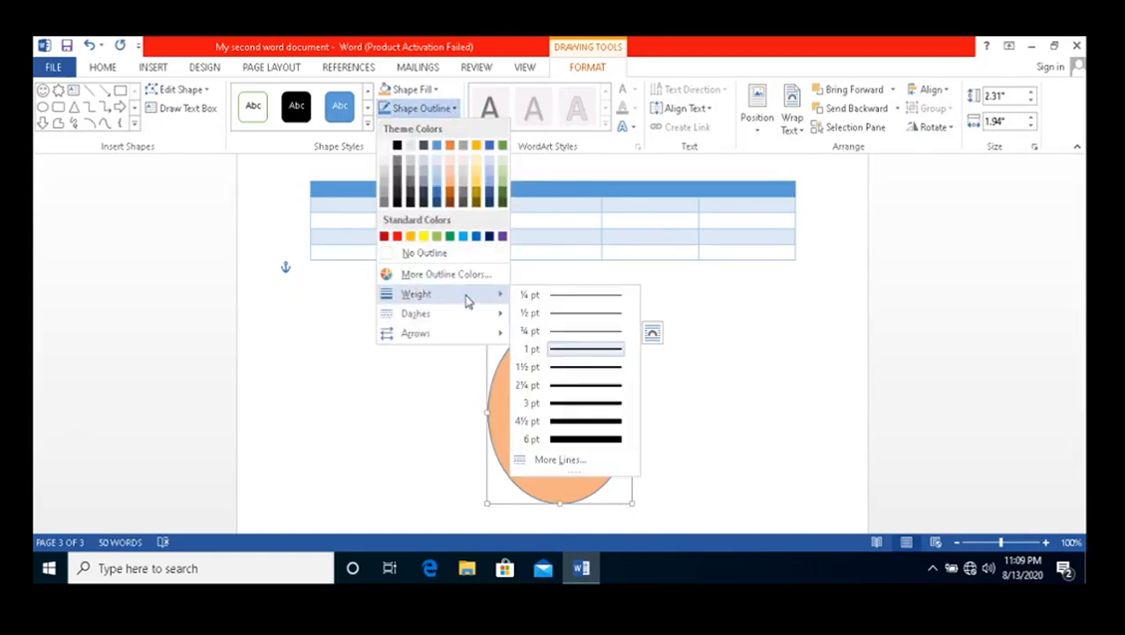
click(568, 447)
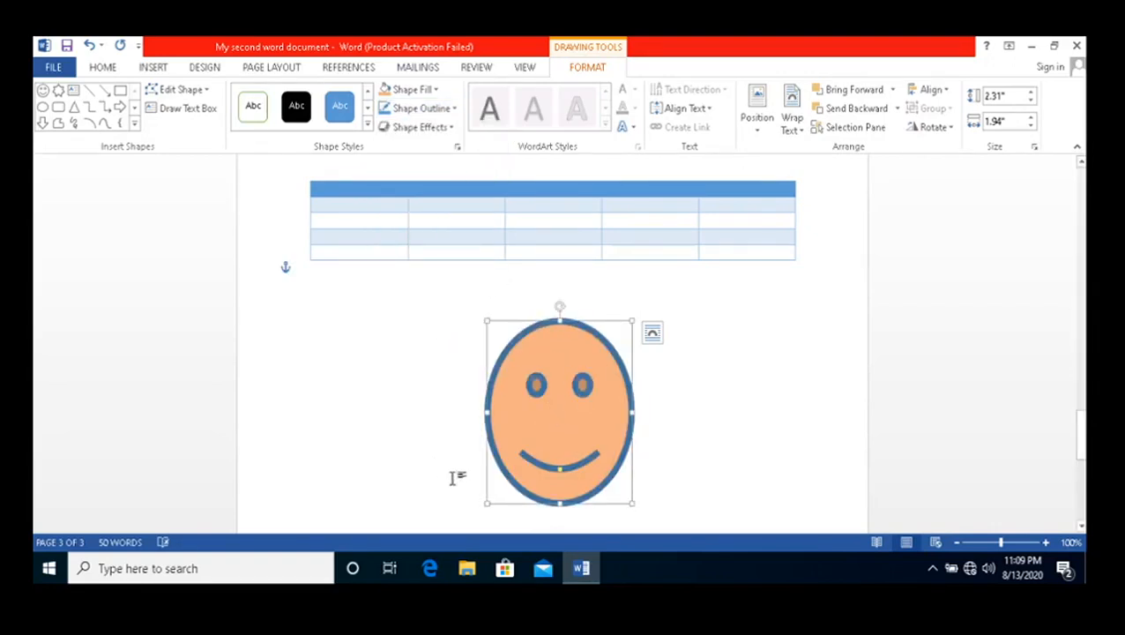
- Change the smiley face's outline to the near-black shade of the black theme color and deselect the shape
click(438, 109)
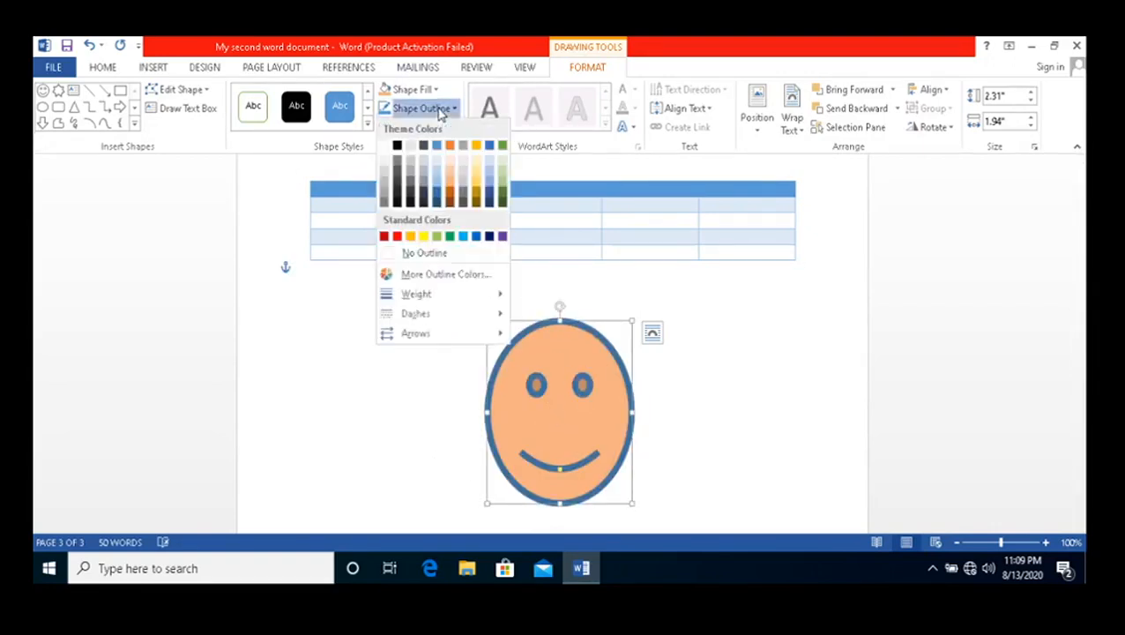
click(398, 201)
click(388, 381)
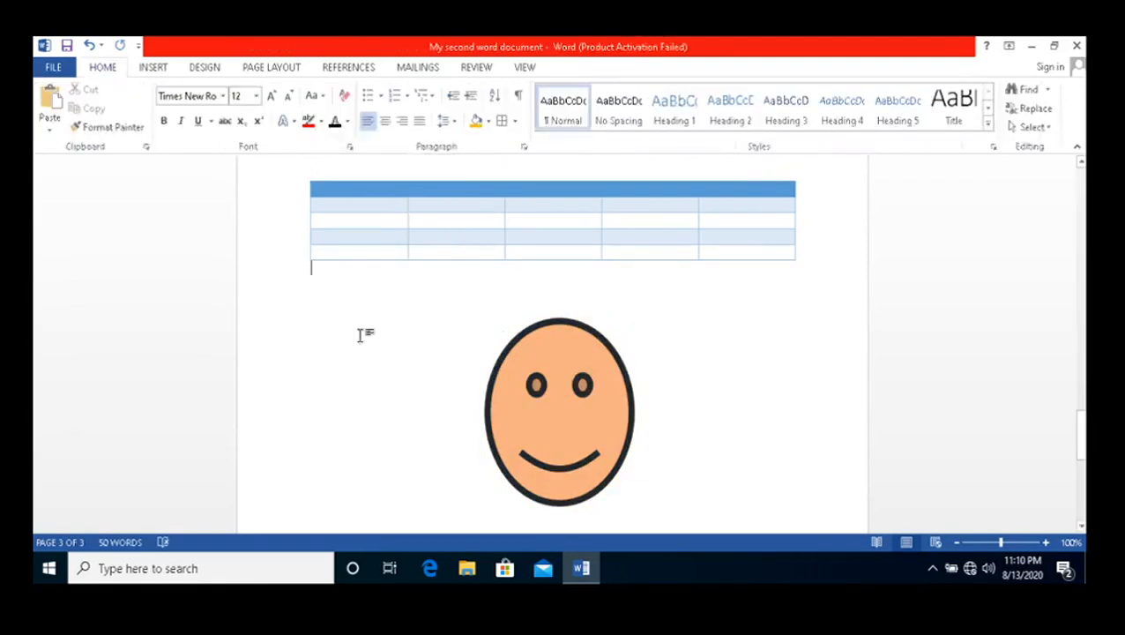
- Apply an inner shadow to the smiley face, shading along its right side
click(567, 432)
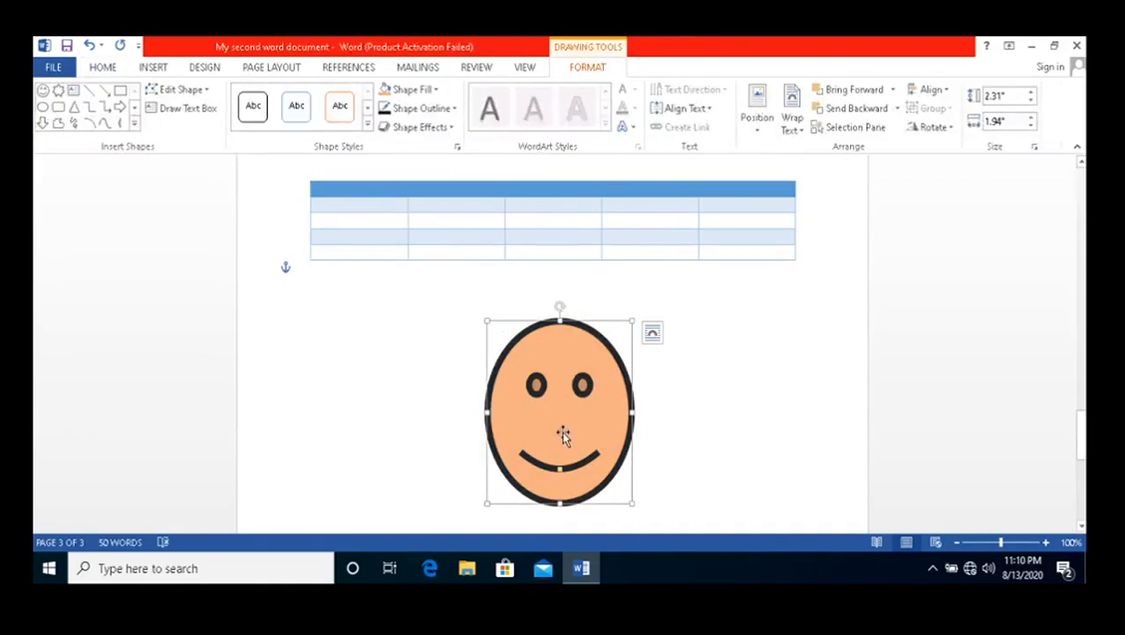
click(418, 126)
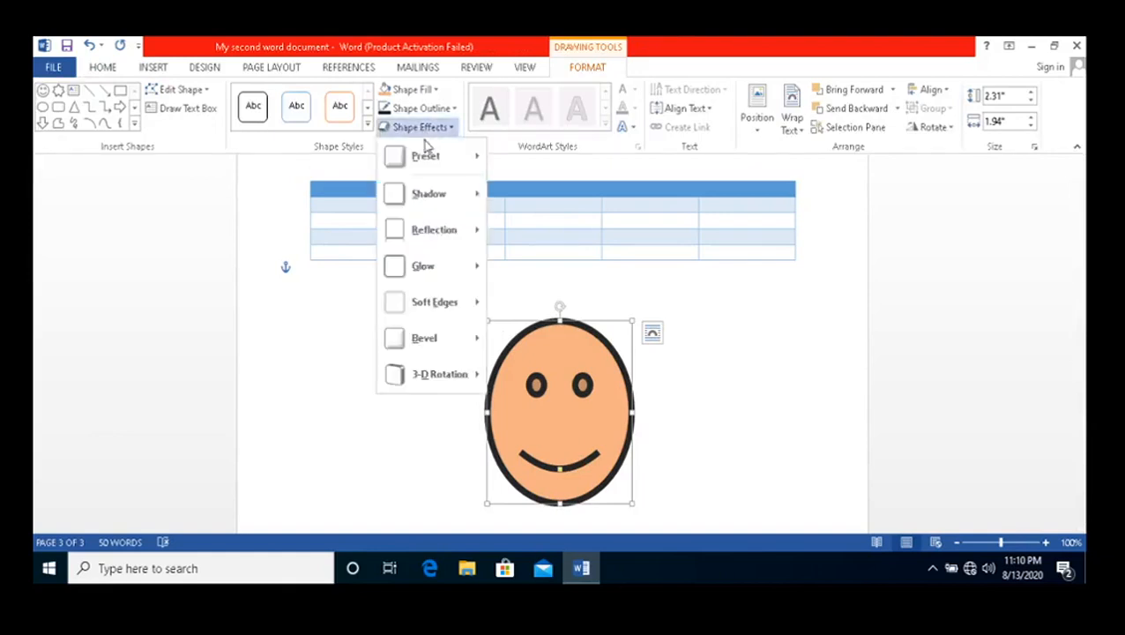
mouse_move(459, 206)
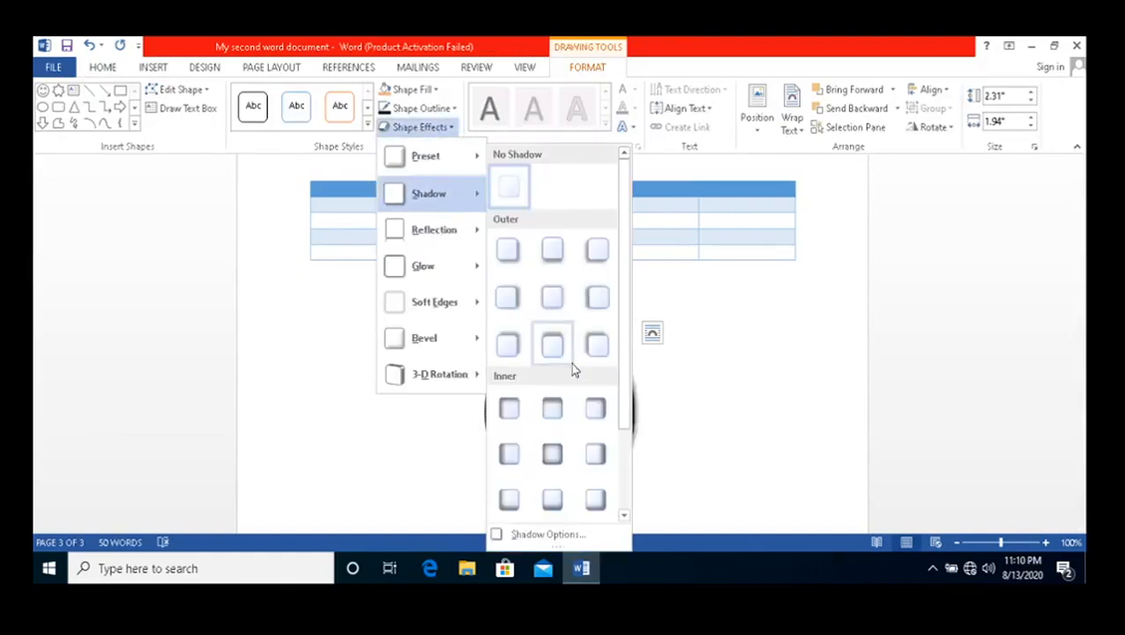
click(590, 459)
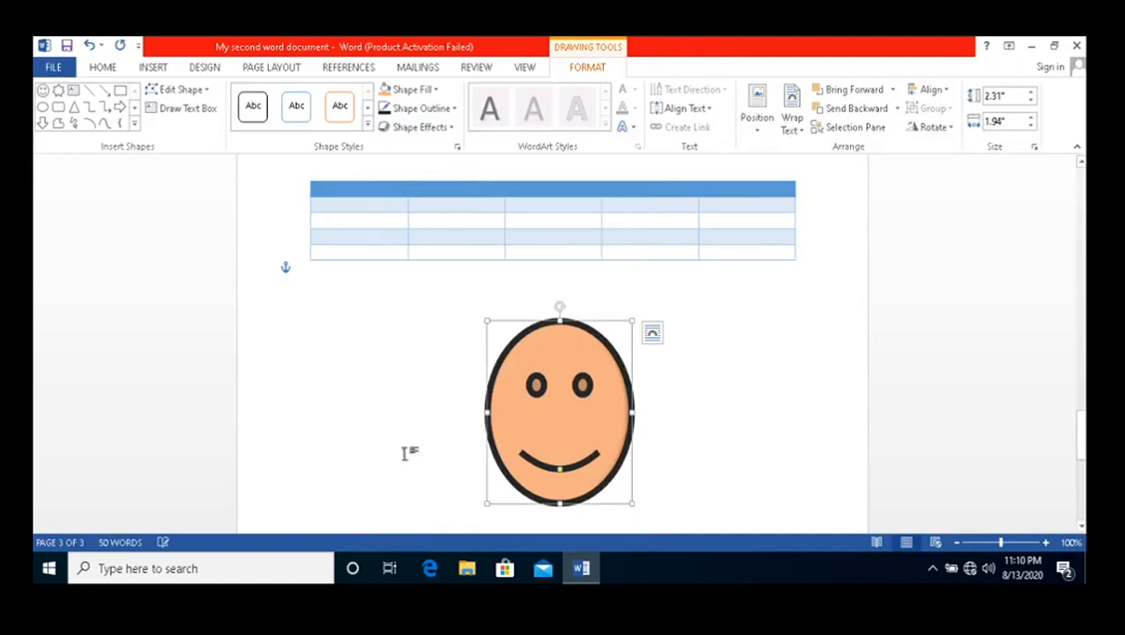
- Try a parallel 3-D rotation on the smiley face and undo it
click(424, 127)
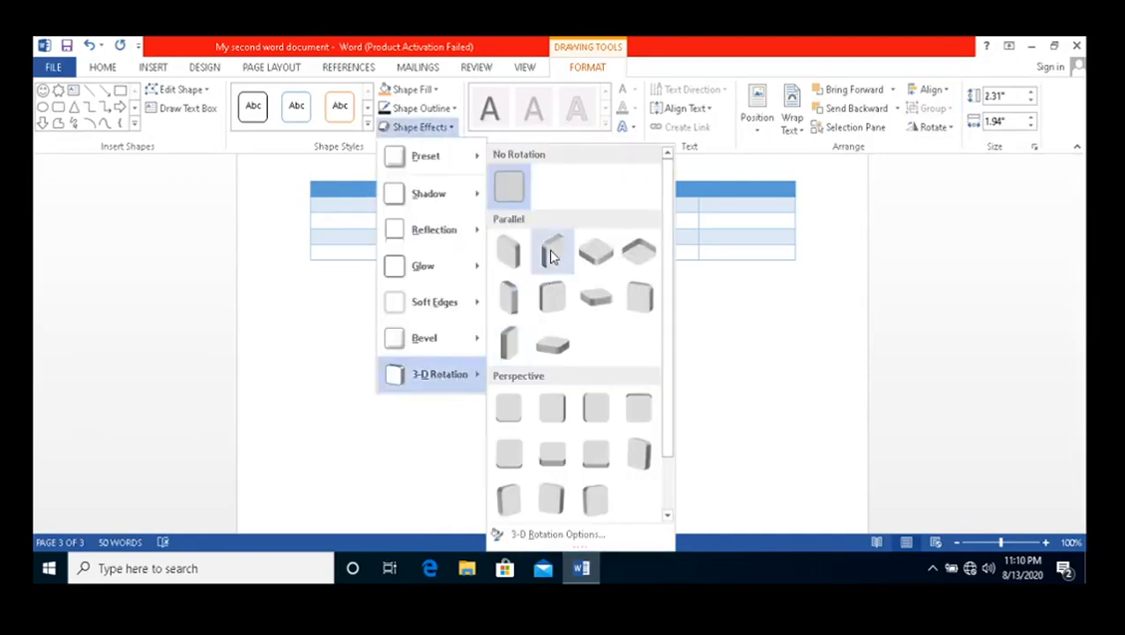
click(486, 308)
click(471, 421)
click(583, 432)
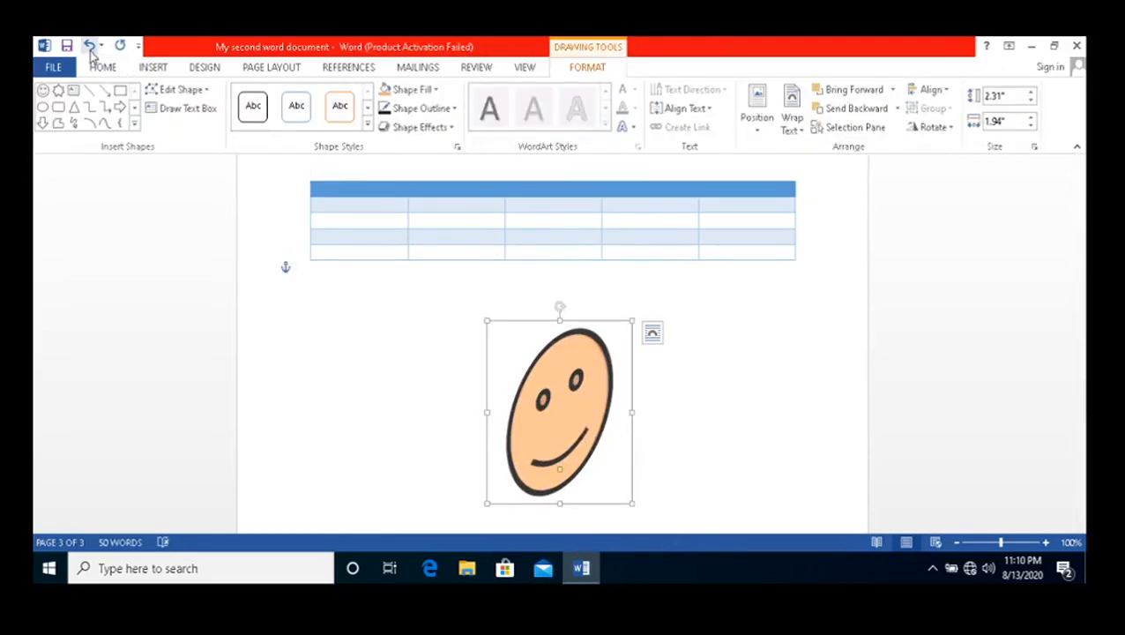
click(91, 51)
click(402, 391)
- Set the smiley face's text wrapping to Square
click(543, 440)
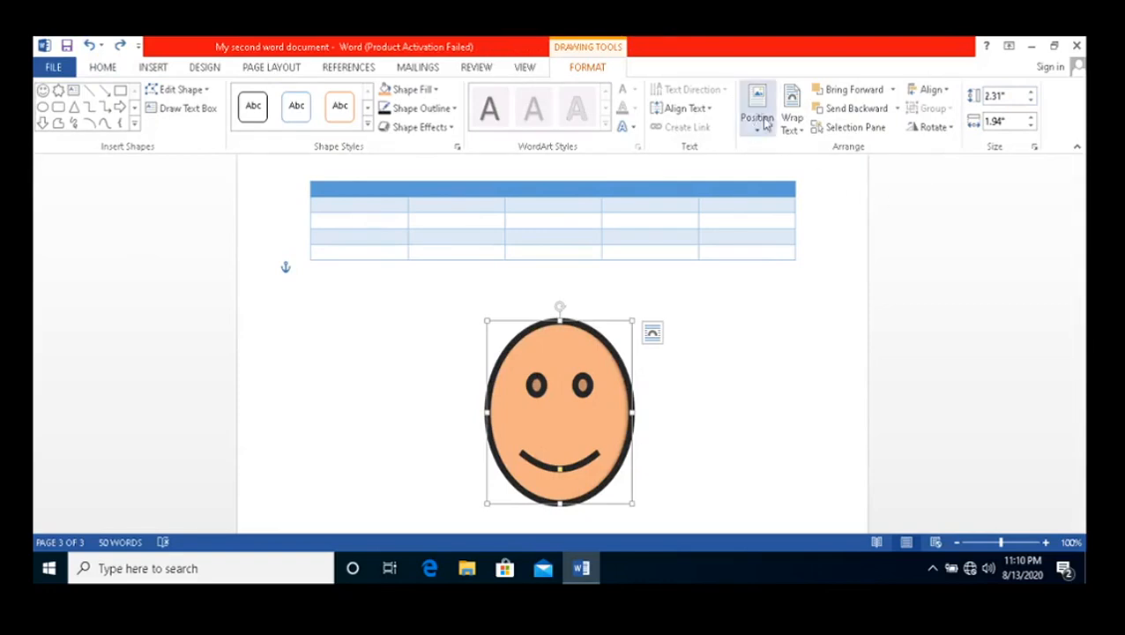
click(790, 106)
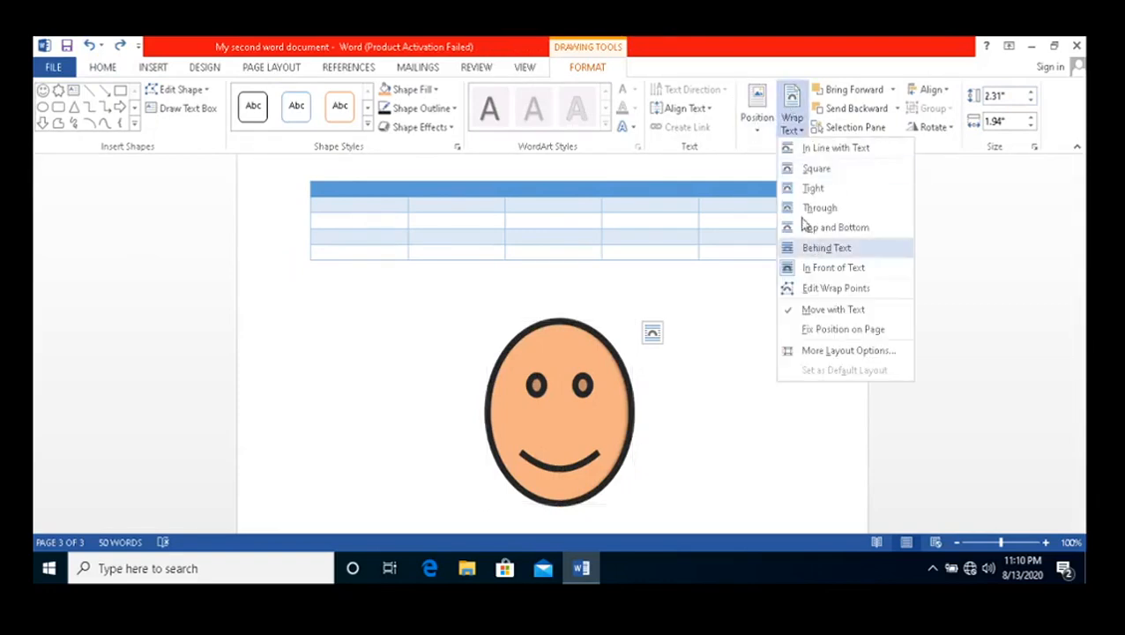
click(802, 103)
click(803, 104)
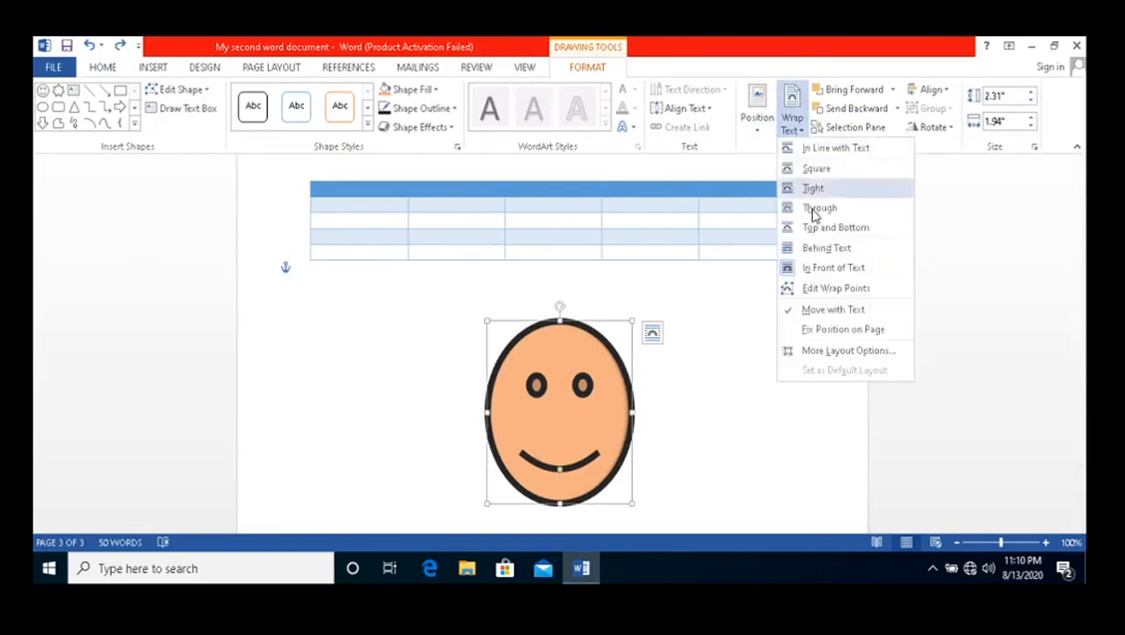
click(817, 169)
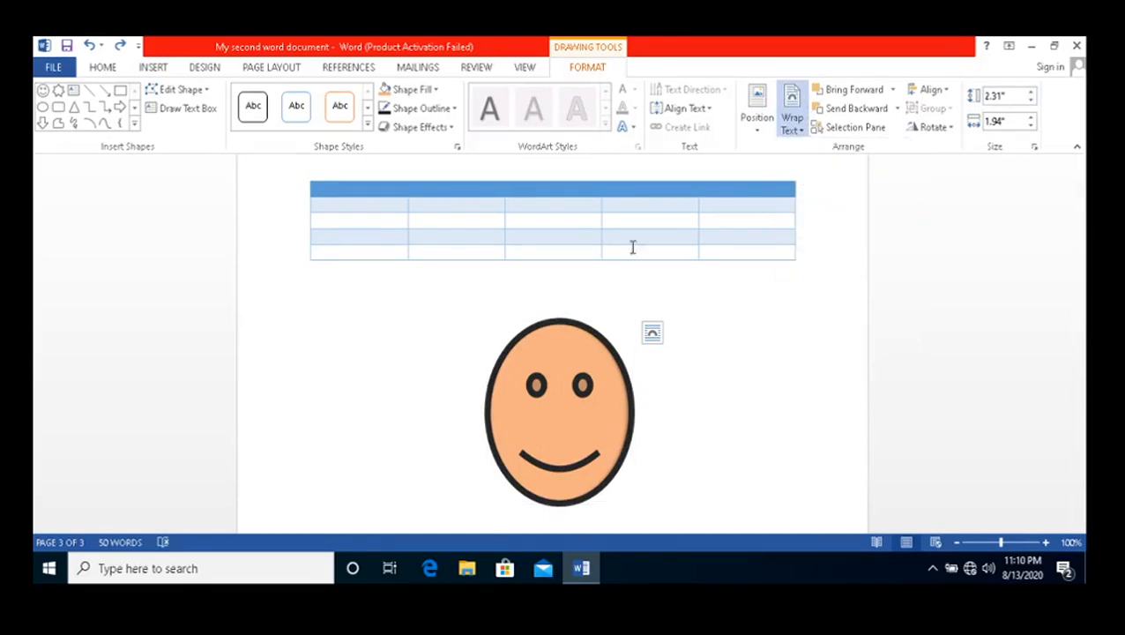
- Enter the letter f on the line below the table and start a new paragraph
click(432, 319)
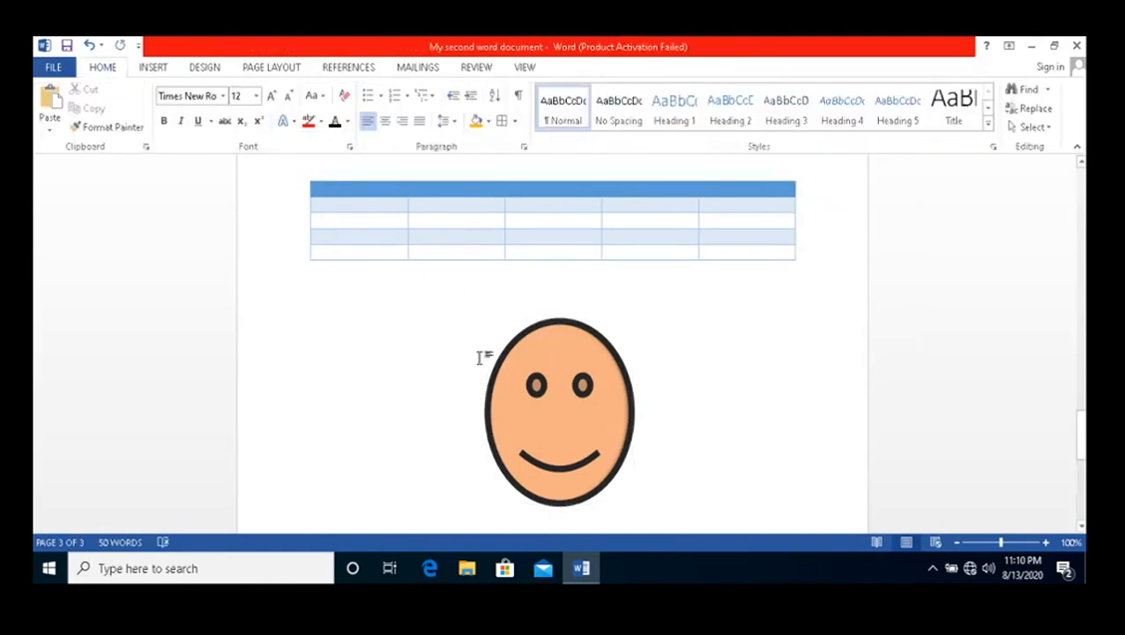
text(f)
key(Return)
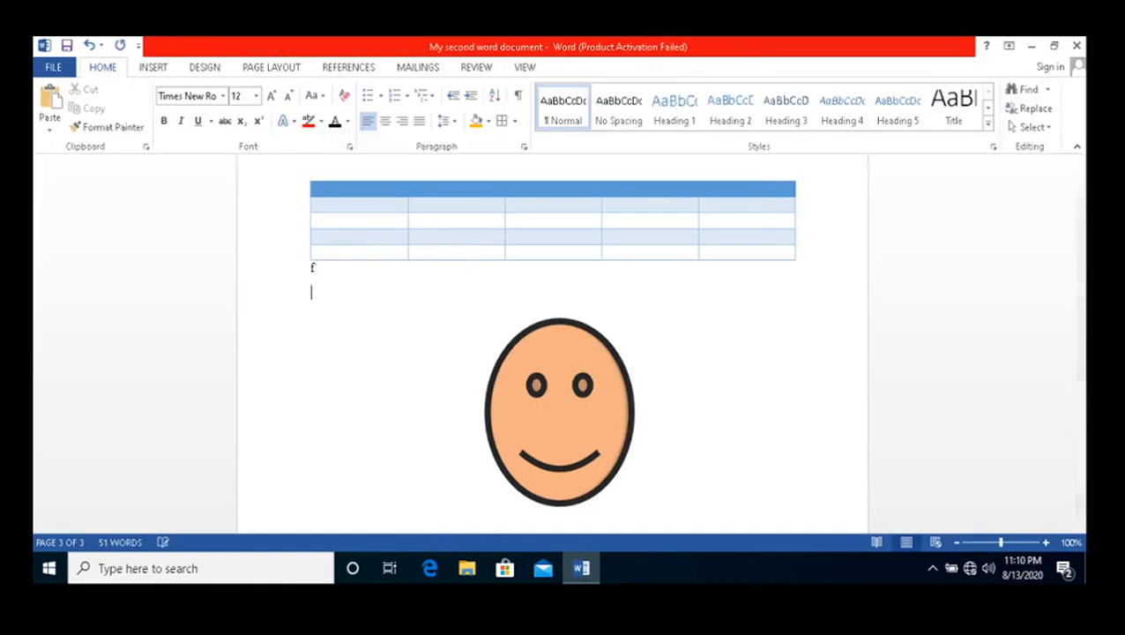
- Fill the new paragraph with several lines of repeated f letters to test the text wrapping around the smiley face
text(fffffffffffffffffffffffff)
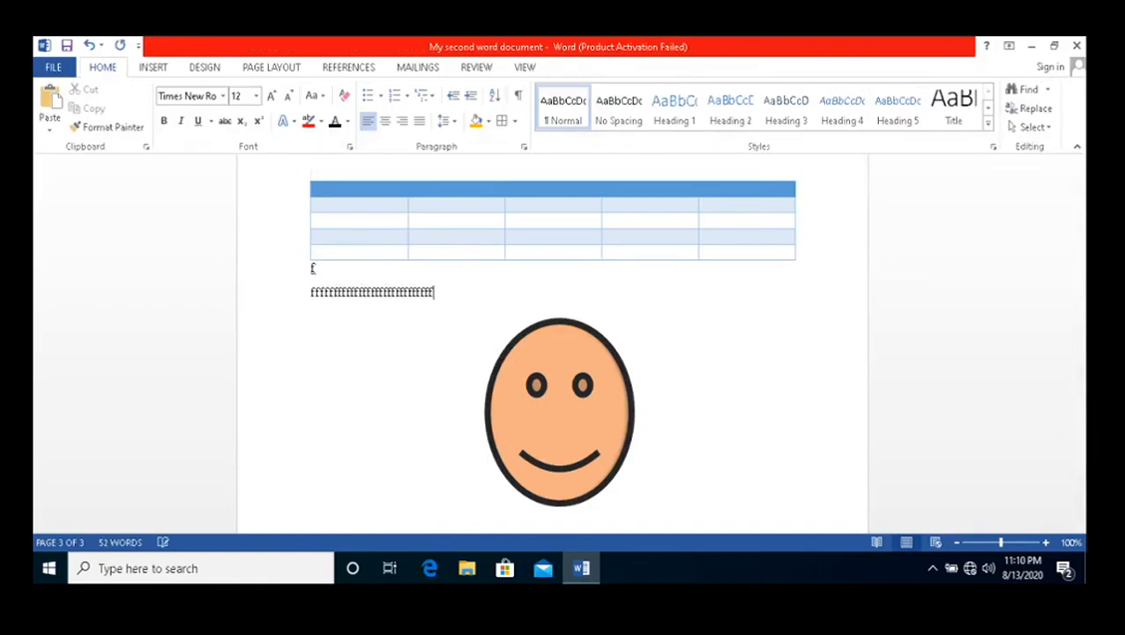
text(ffffffffffffffffffffffffffffffffffffffffffffffffffffffffffffffffffffffffffffffffff)
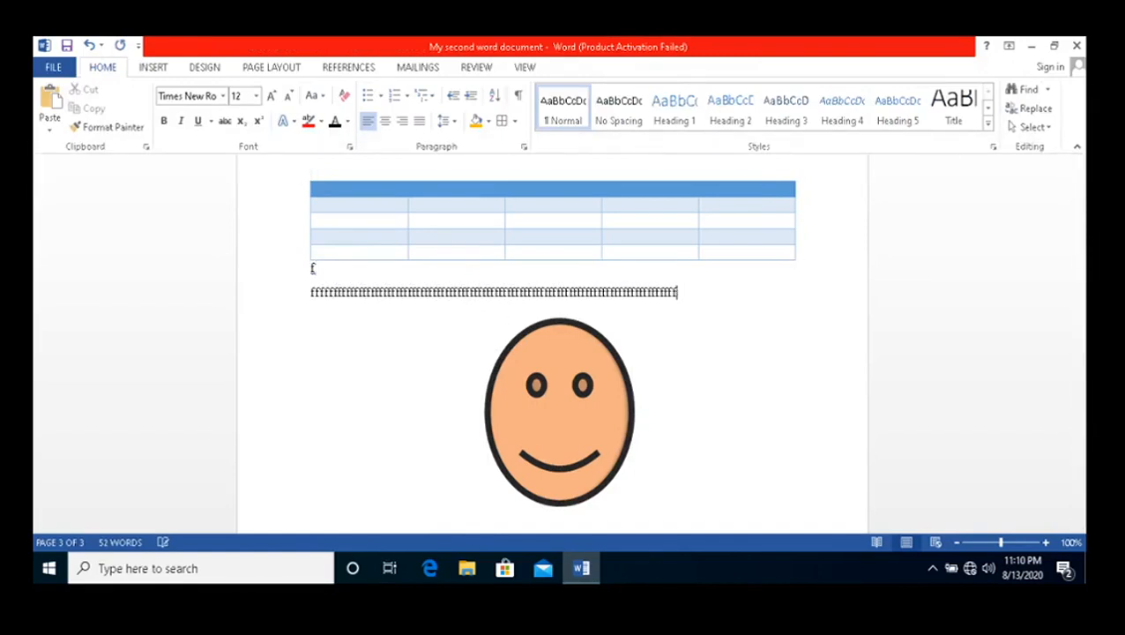
text(fffffffffffffffffffffffffffff)
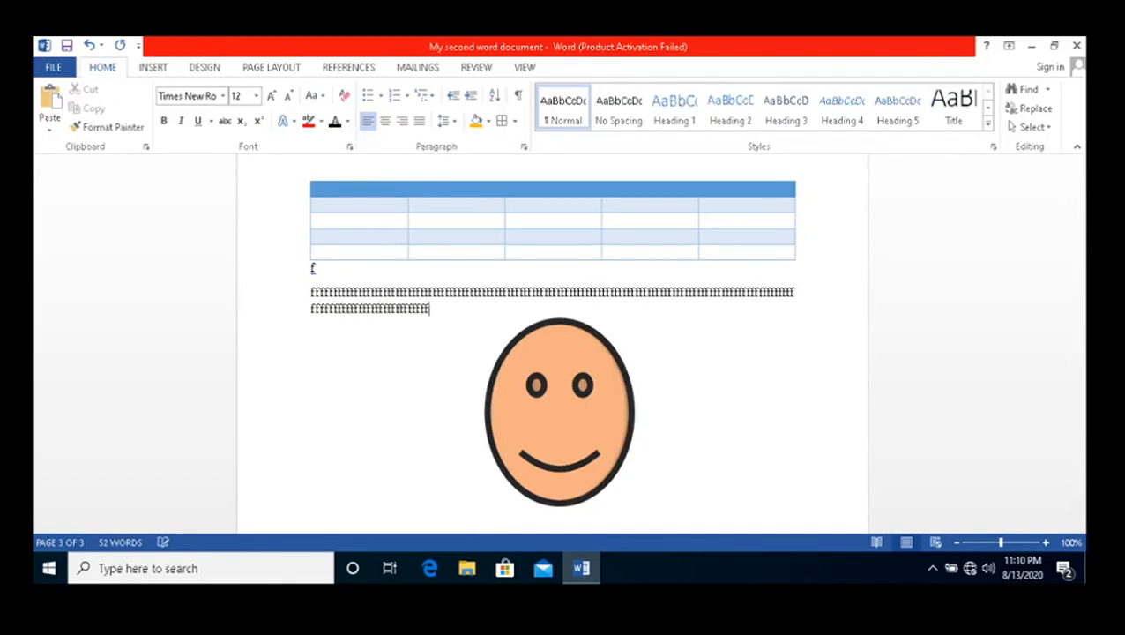
text(ffffffffffffffffffff)
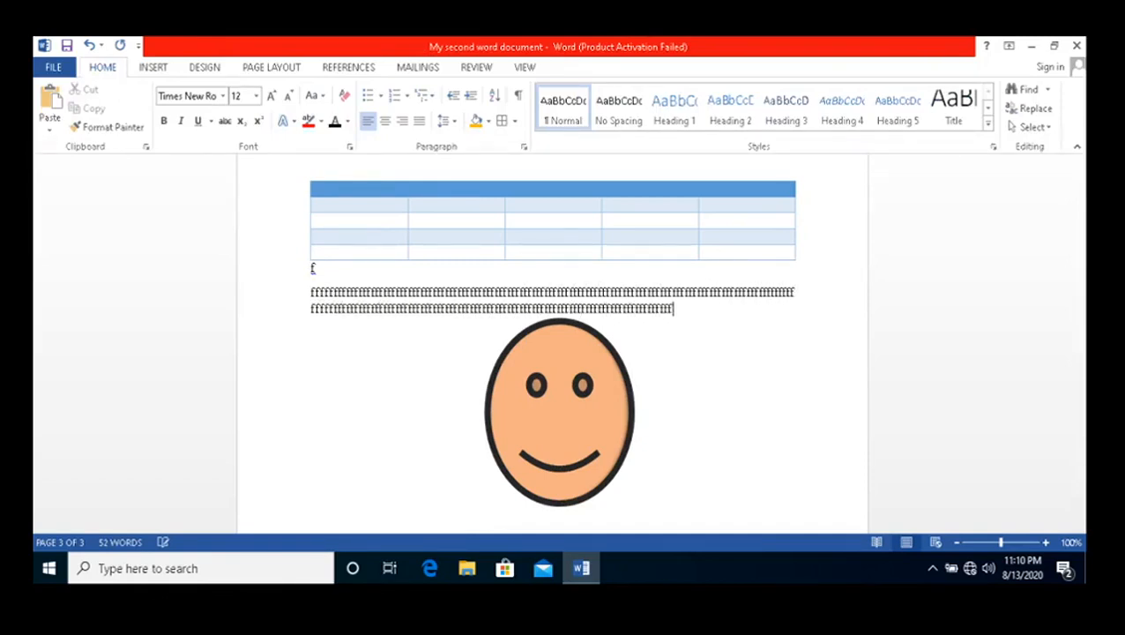
text(ffffffffffffffffffffffffffffffffffffffff)
text(ffffffffffffffffffffffffffffffff)
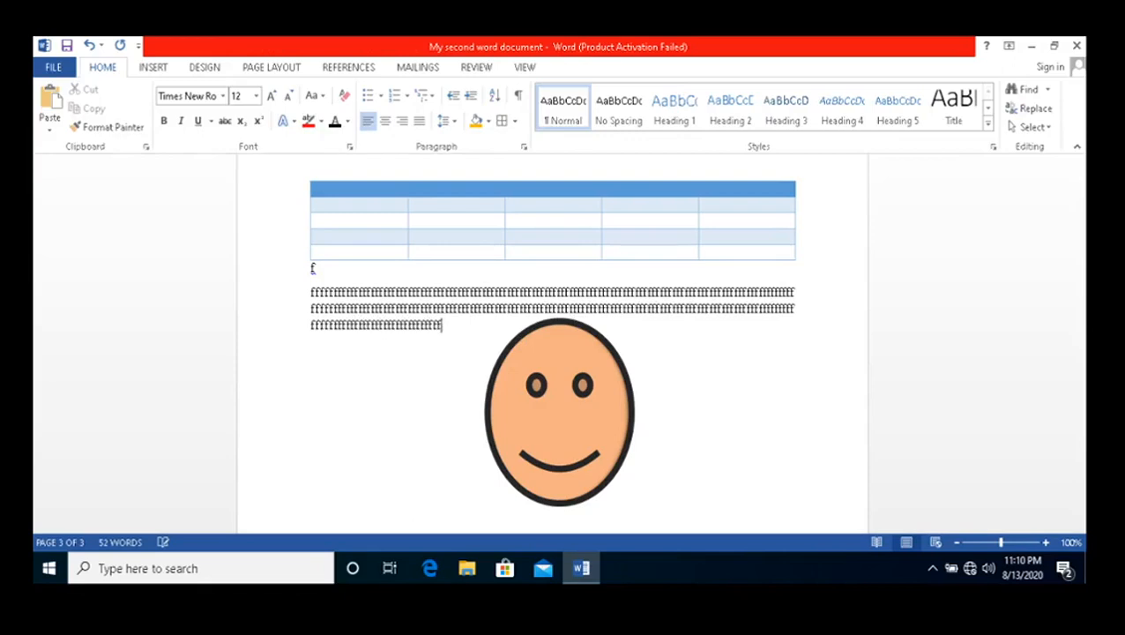
text(fffffffffffffffffffffffffffffffffffffffffffffffffffffffffffffffffffff)
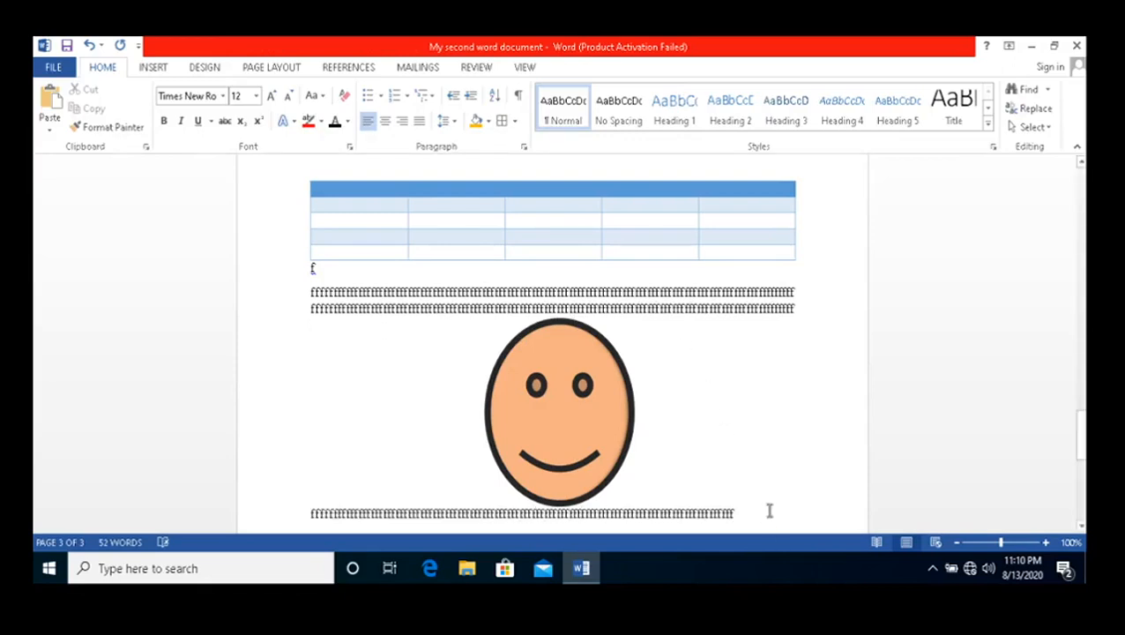
- Undo the repeated filler letters, keeping only the single f below the table
drag(769, 511, 459, 352)
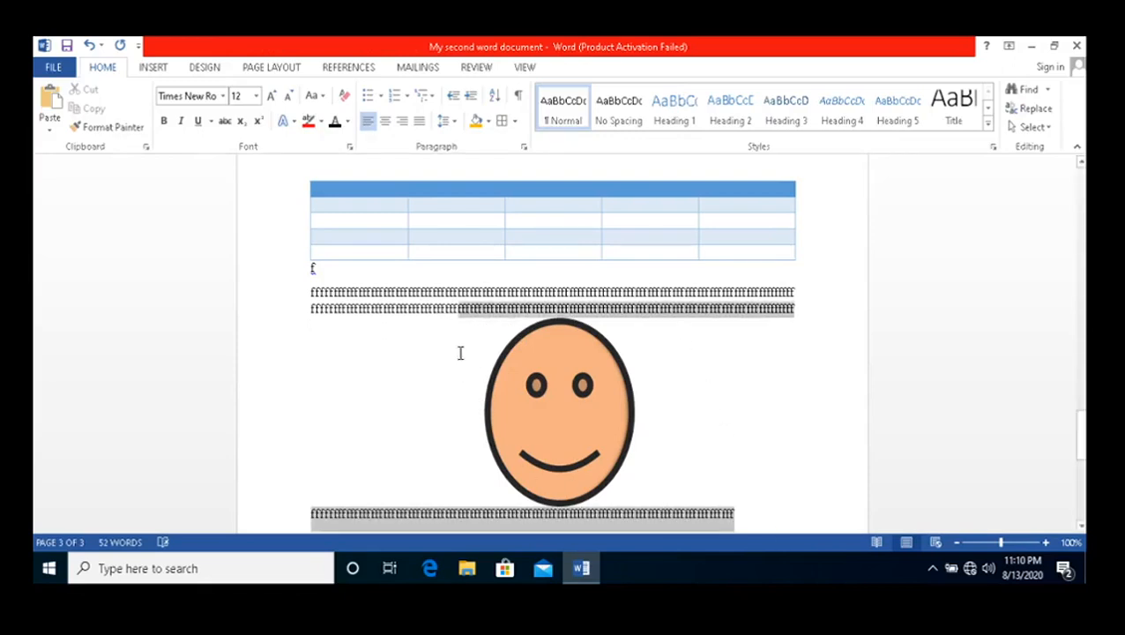
click(562, 438)
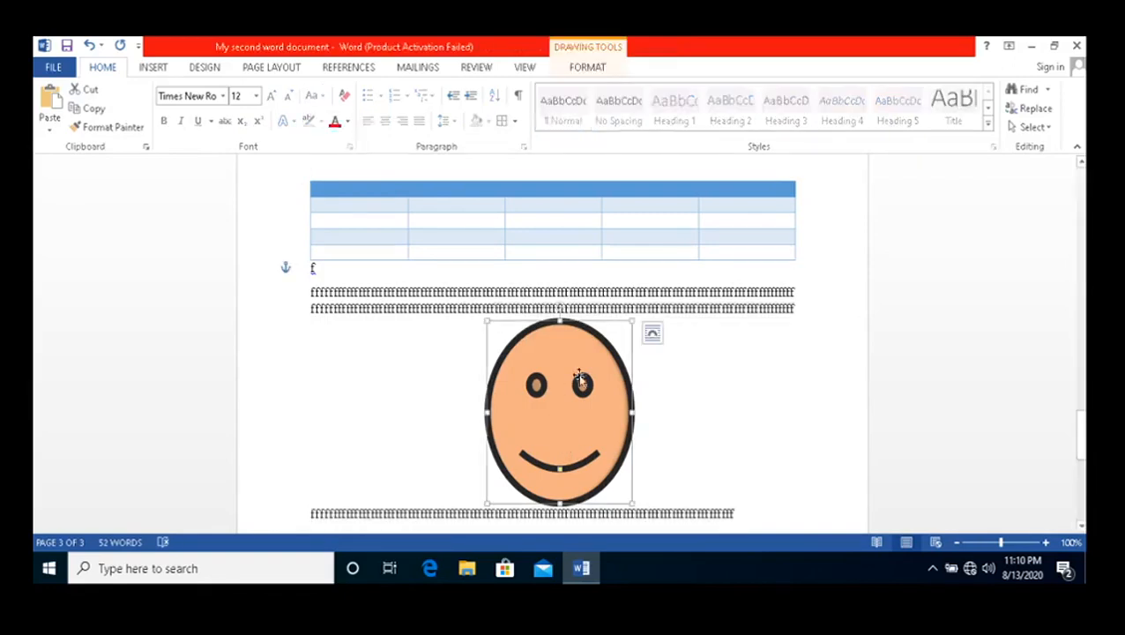
click(579, 68)
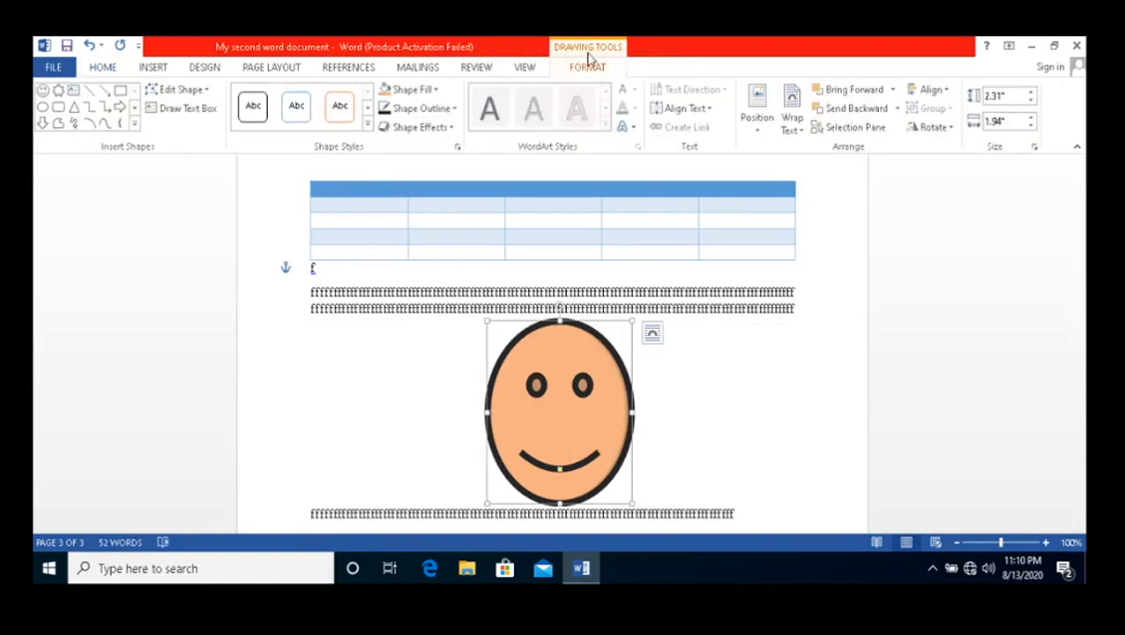
click(347, 256)
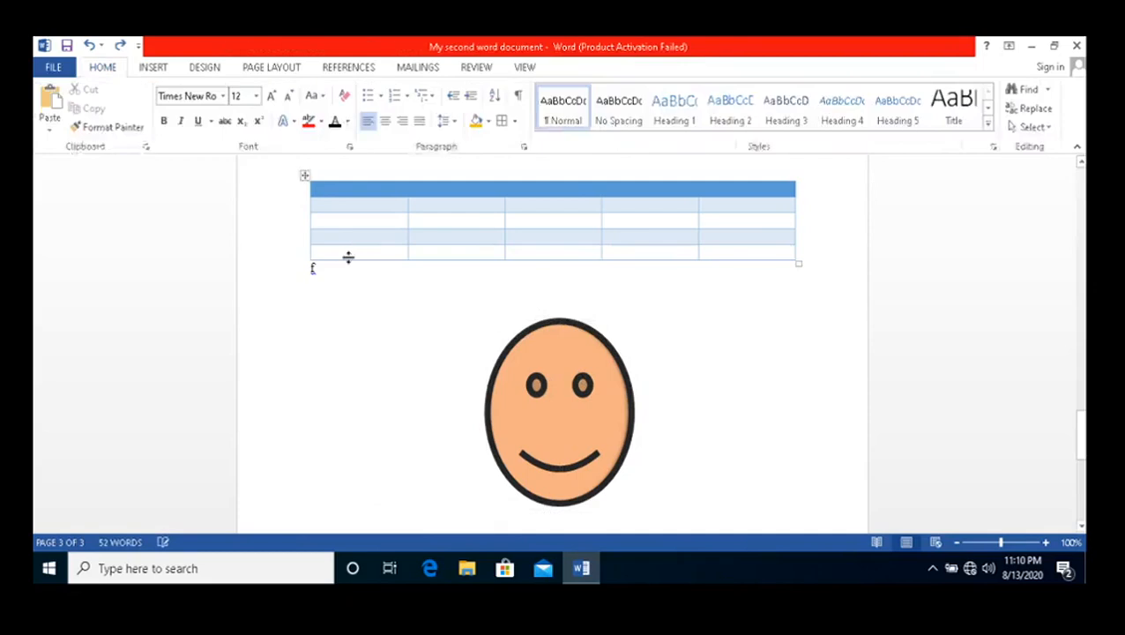
click(548, 415)
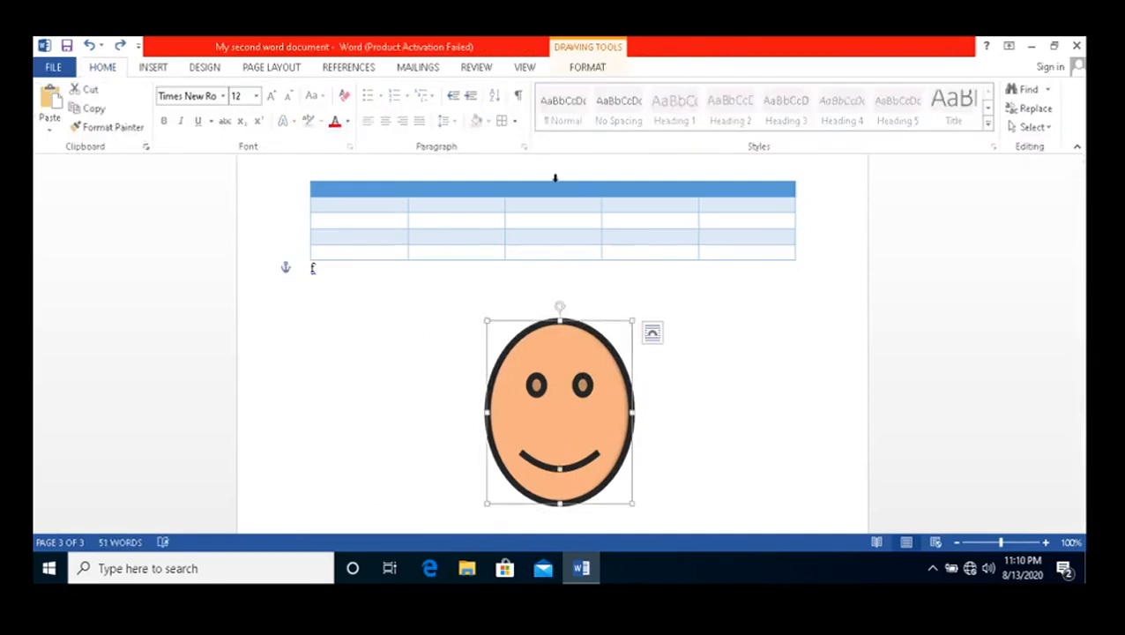
click(587, 68)
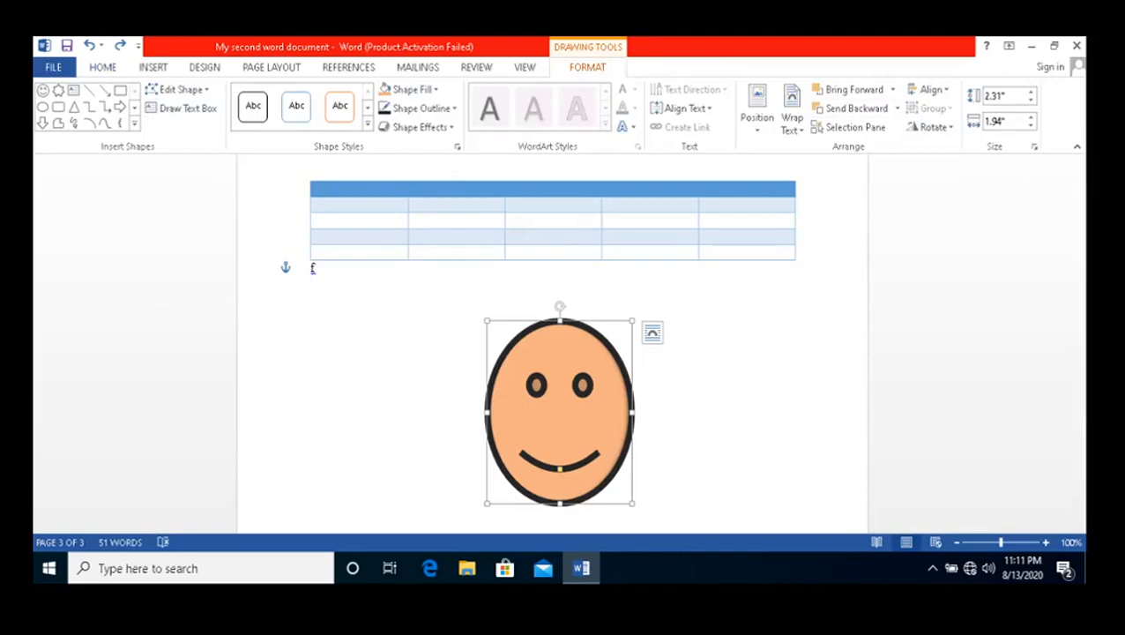
click(154, 69)
click(246, 120)
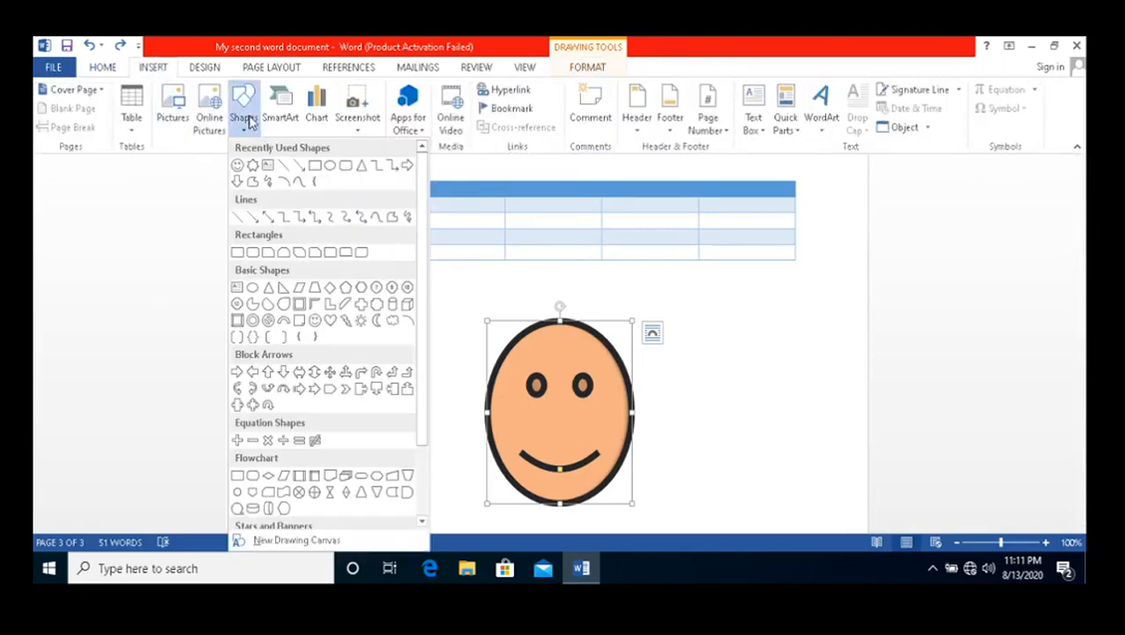
scroll(470, 356, down, 7)
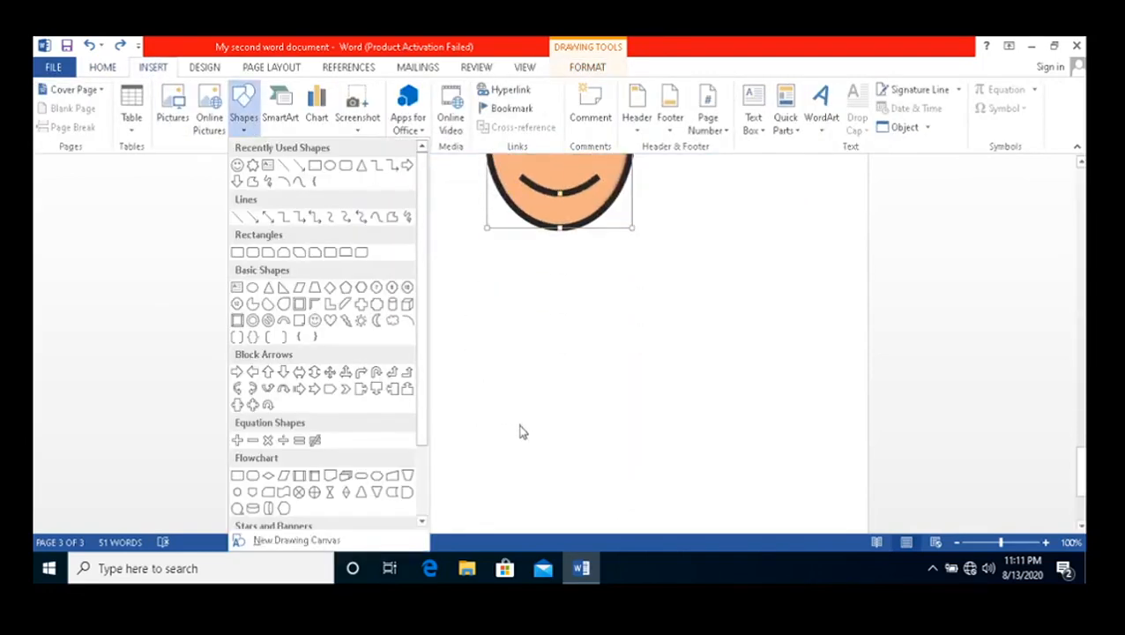
click(521, 429)
click(488, 320)
scroll(421, 436, up, 4)
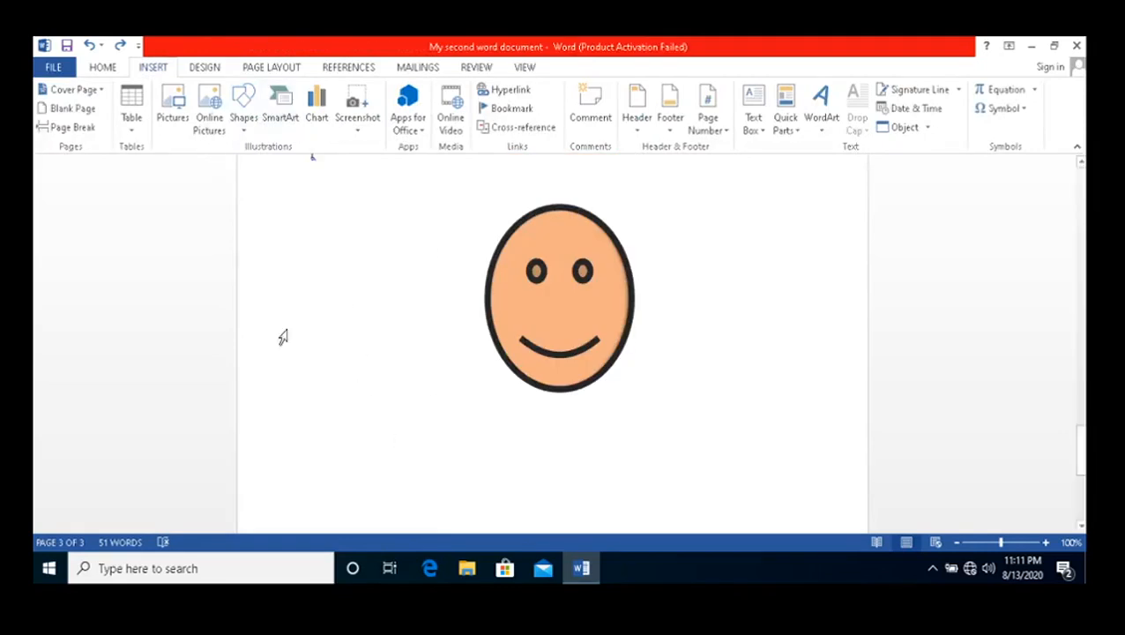
- Draw a 10-point star about 1.96" high and 2.2" wide and place it to the left of the smiley face
click(246, 115)
scroll(342, 360, down, 3)
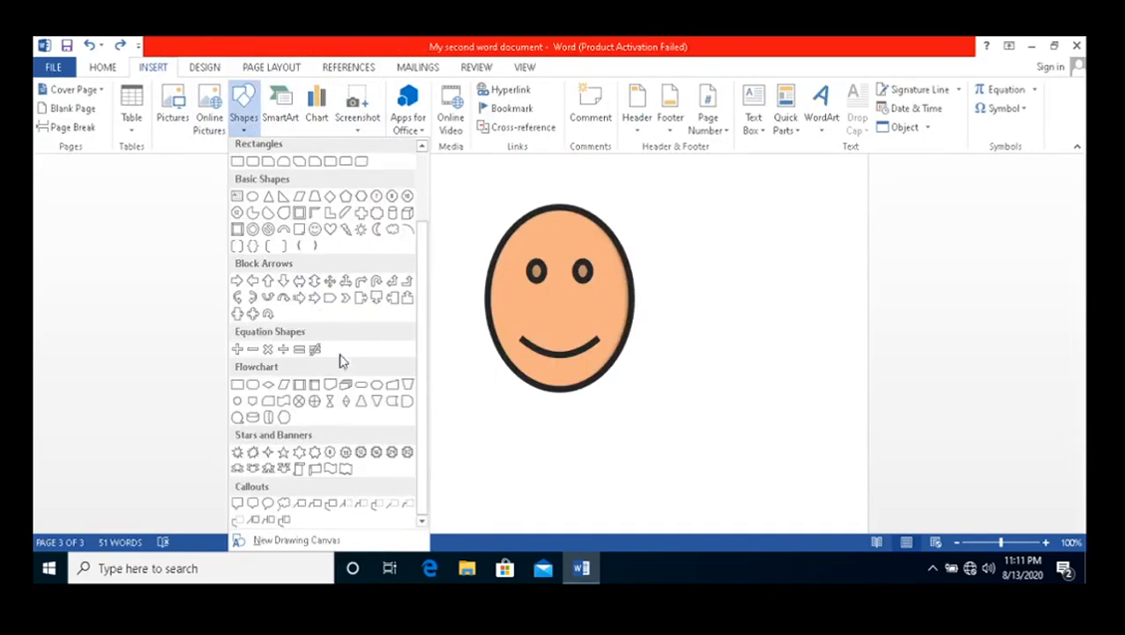
click(346, 456)
mouse_move(311, 280)
mouse_down()
mouse_move(415, 402)
mouse_move(471, 436)
mouse_up()
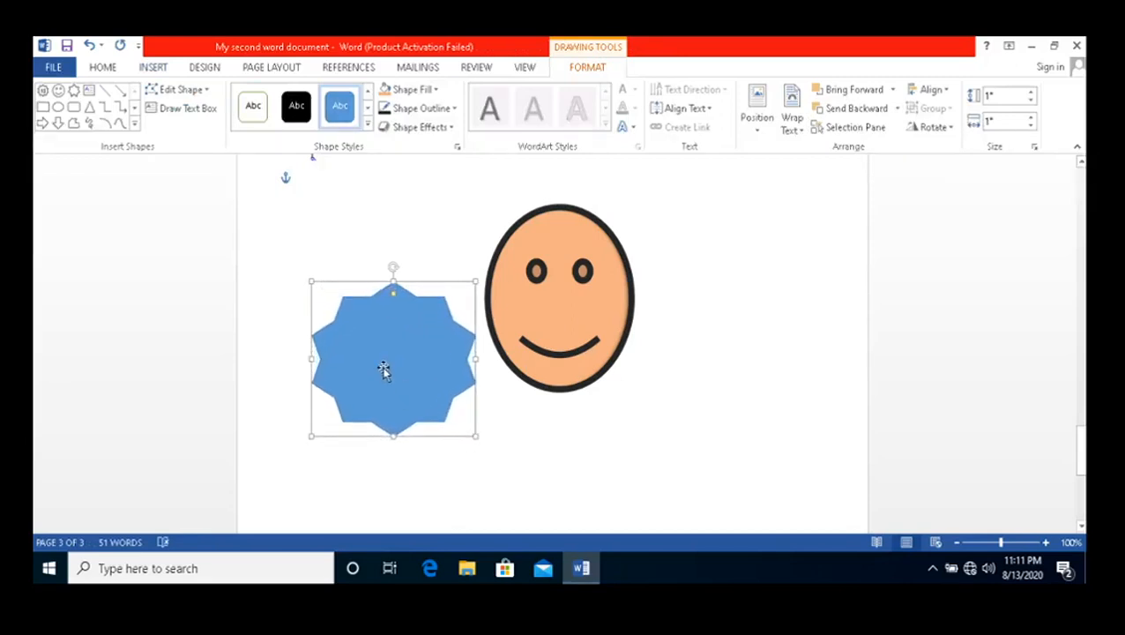
drag(369, 333, 360, 304)
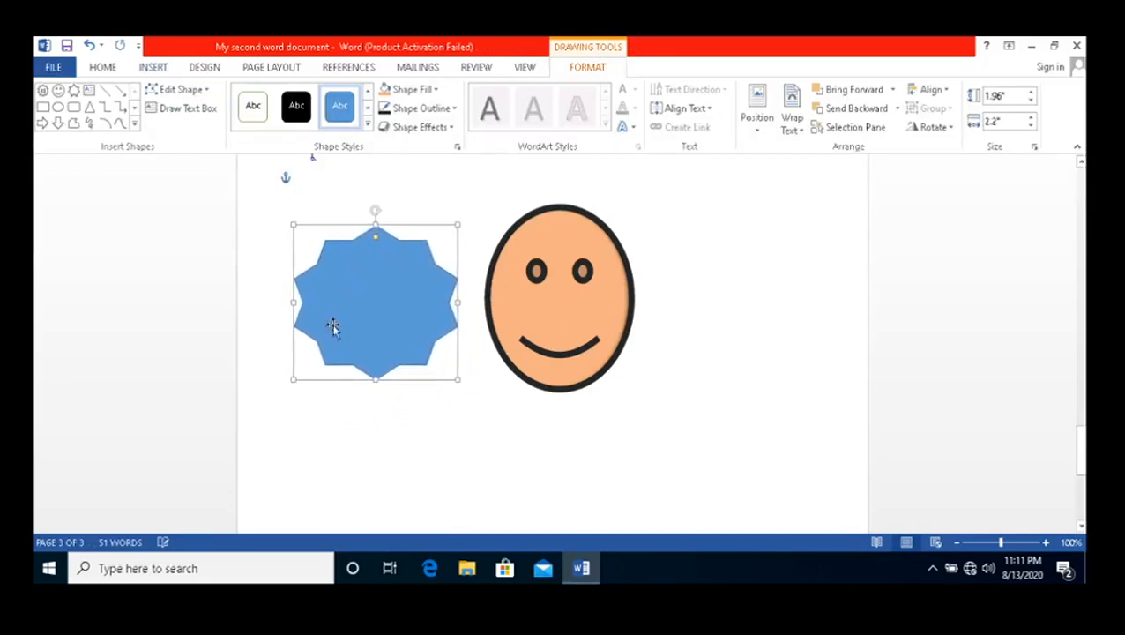
- Fill the star with a dark gold theme color
click(412, 89)
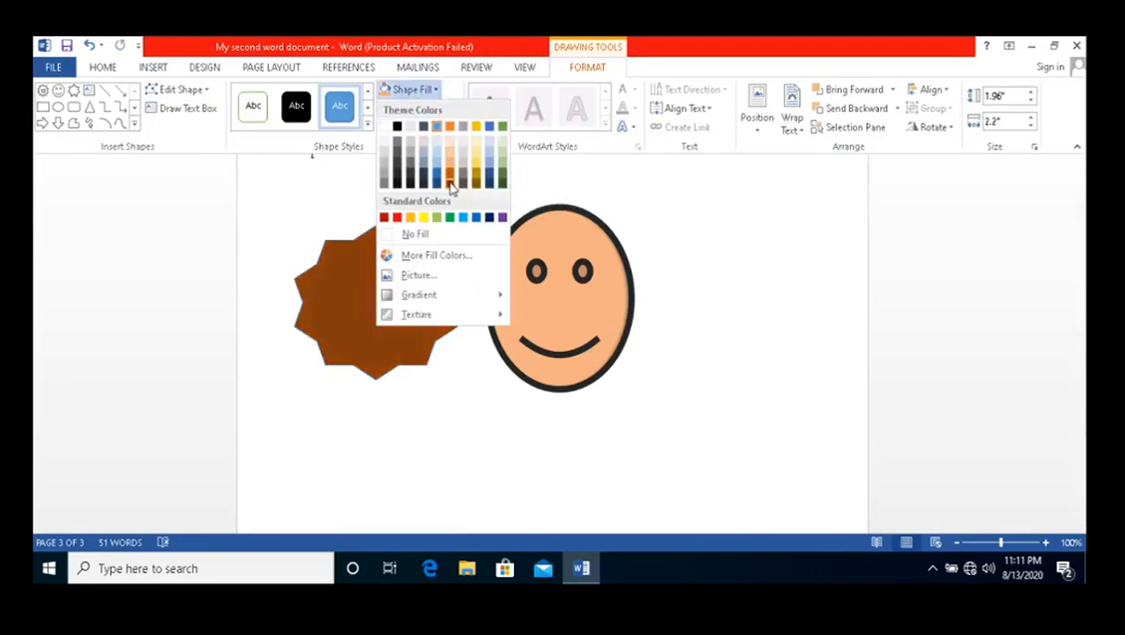
click(480, 180)
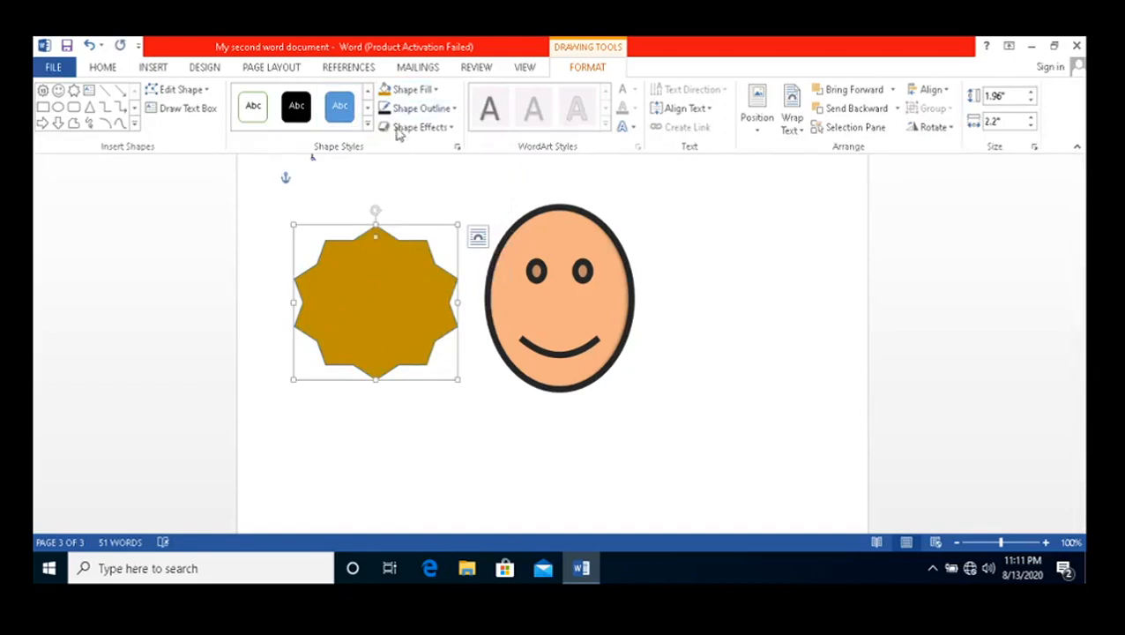
- Add the word "Text" inside the dark gold star shape
right_click(366, 302)
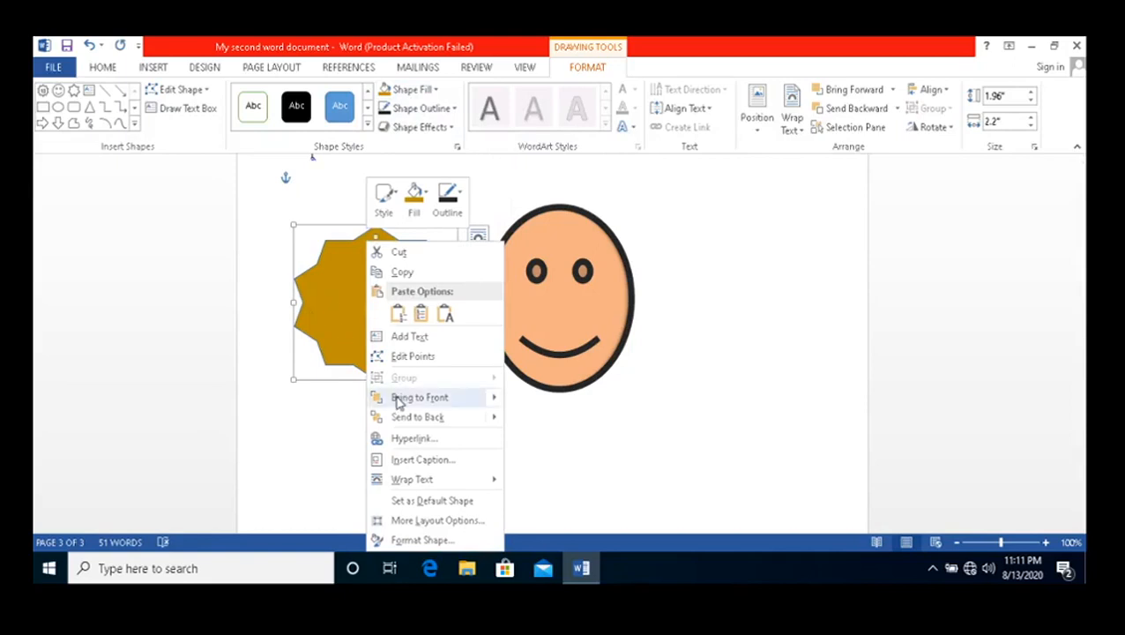
mouse_move(397, 398)
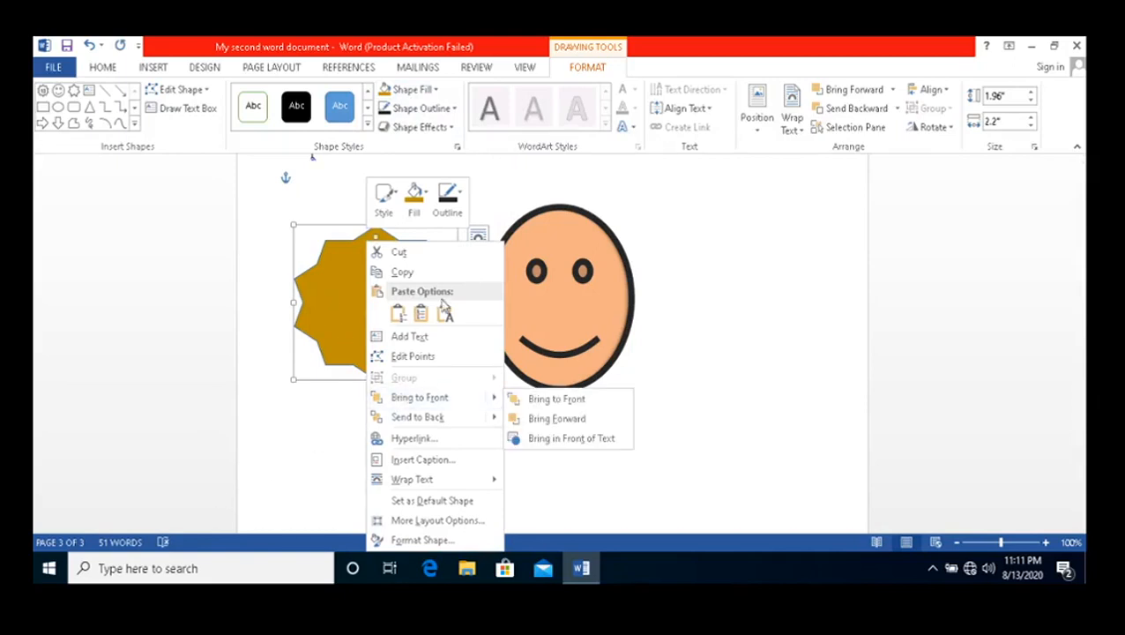
click(352, 280)
right_click(358, 283)
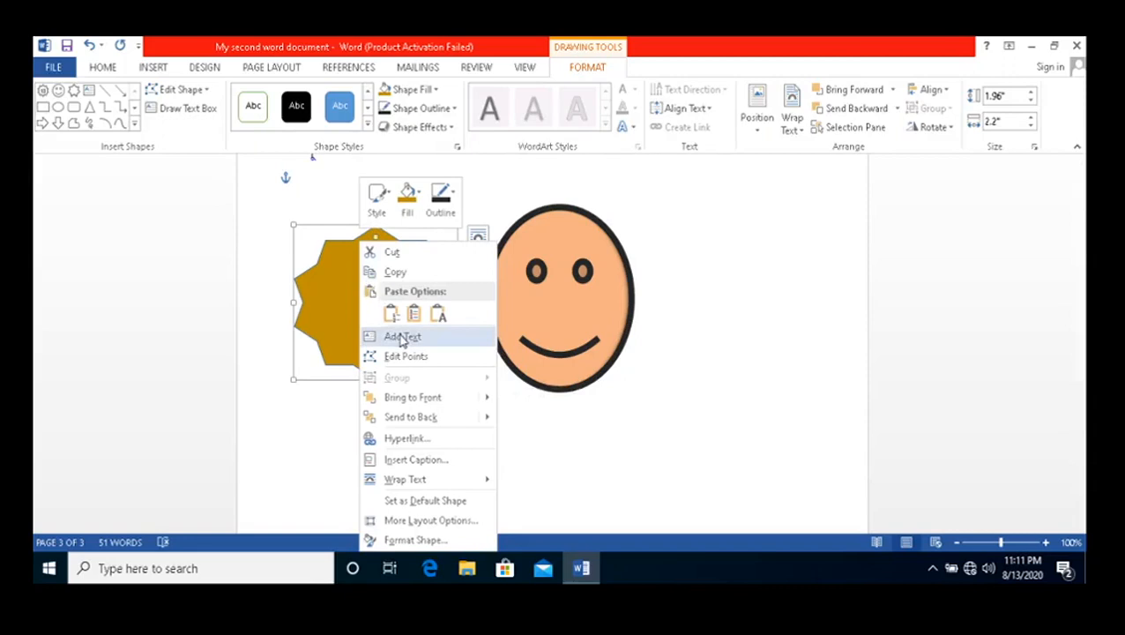
click(399, 336)
text(Text)
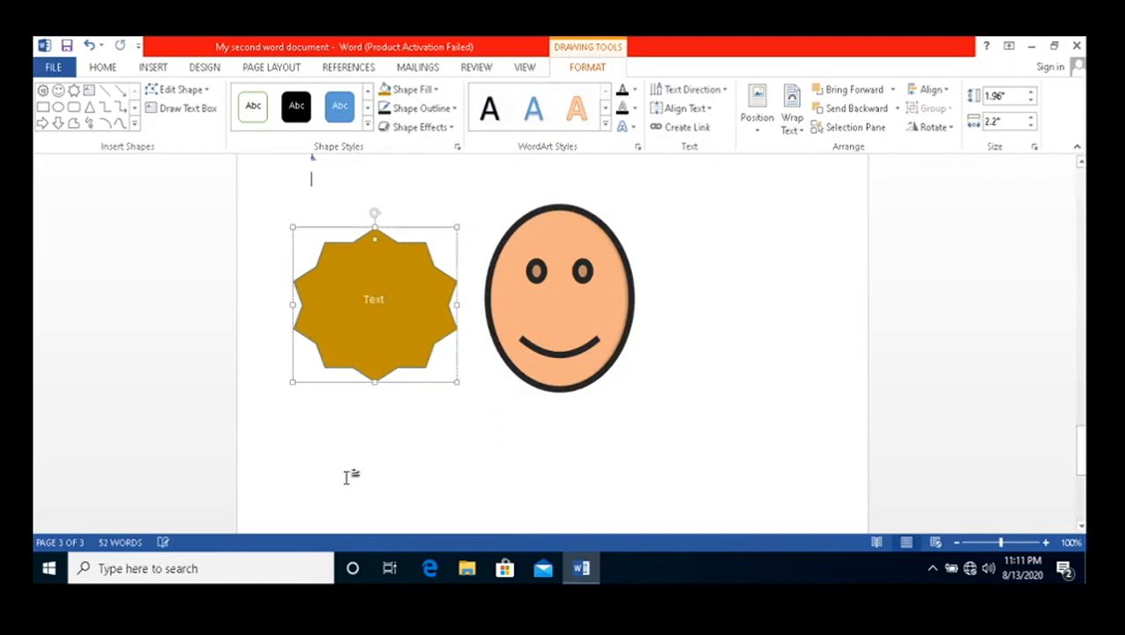
click(349, 474)
- Change the font color of the word inside the star to the darkest shade under the black theme color
click(397, 301)
double_click(395, 301)
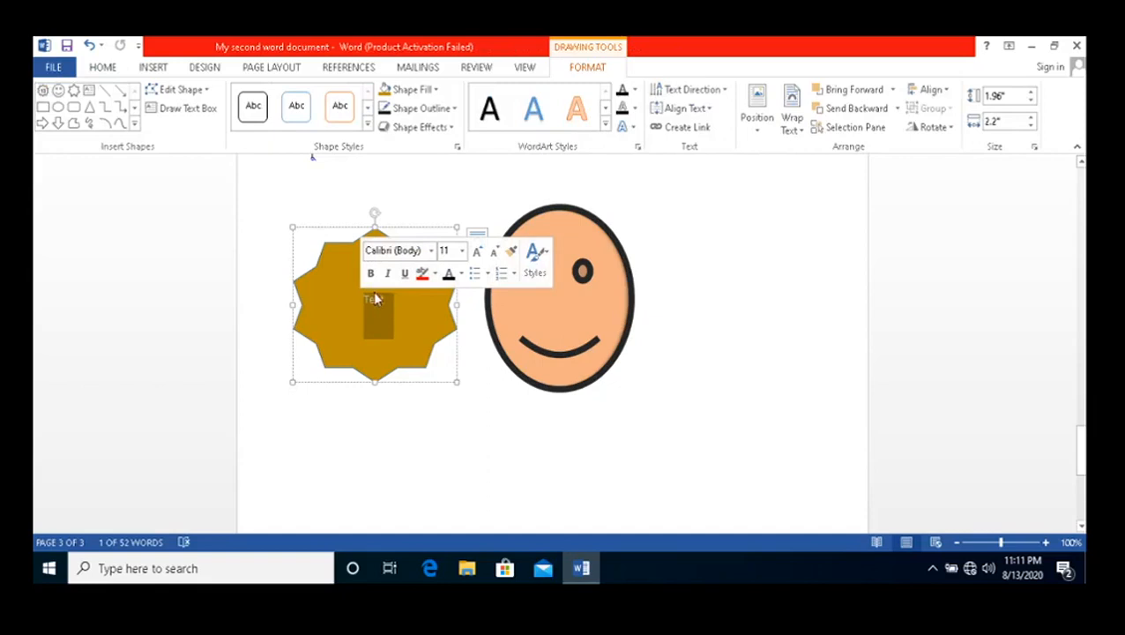
right_click(374, 297)
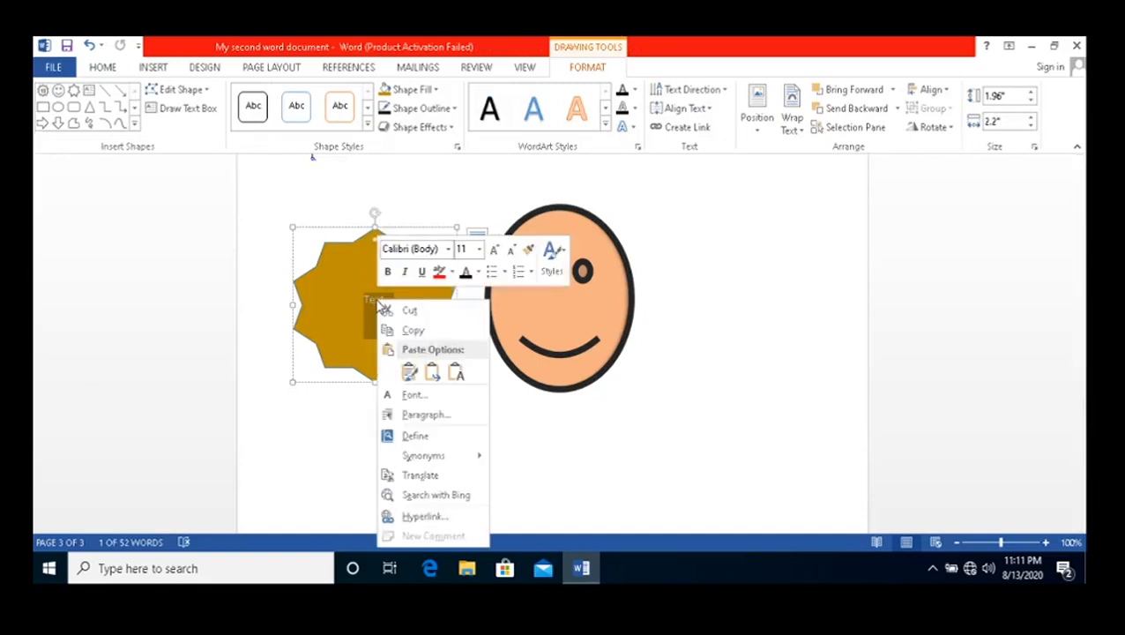
click(398, 287)
click(370, 299)
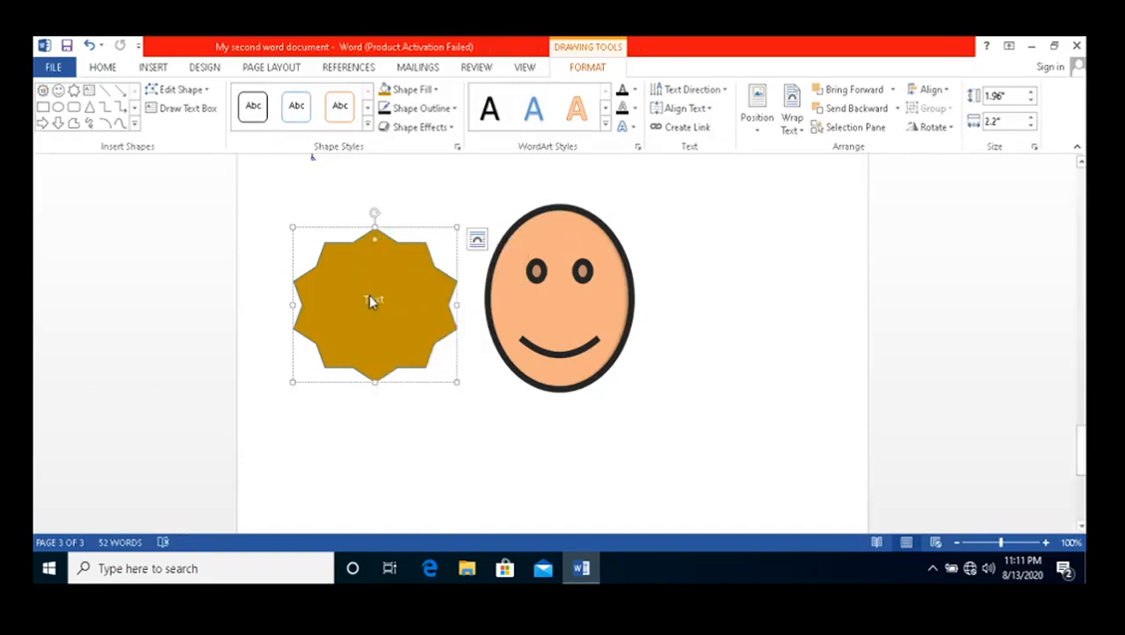
double_click(397, 300)
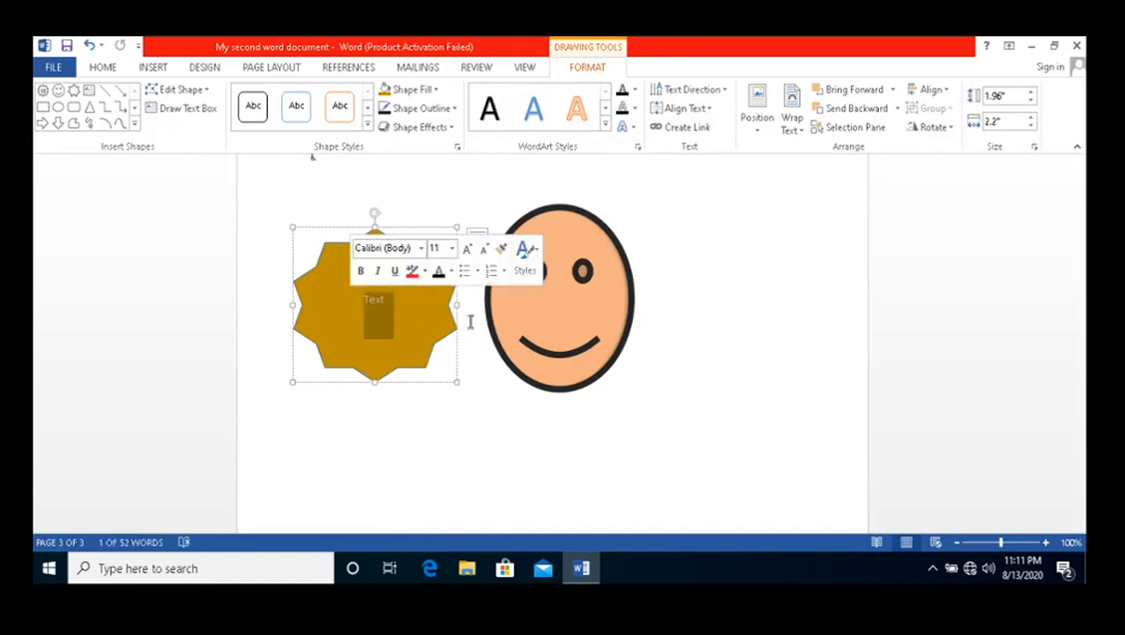
click(102, 68)
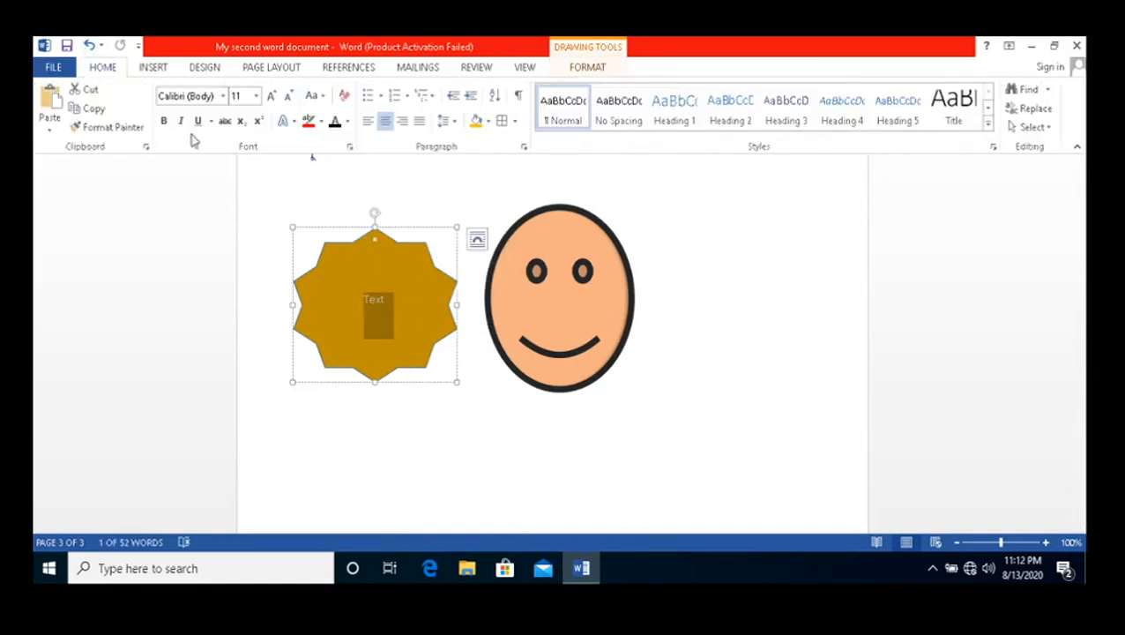
click(348, 122)
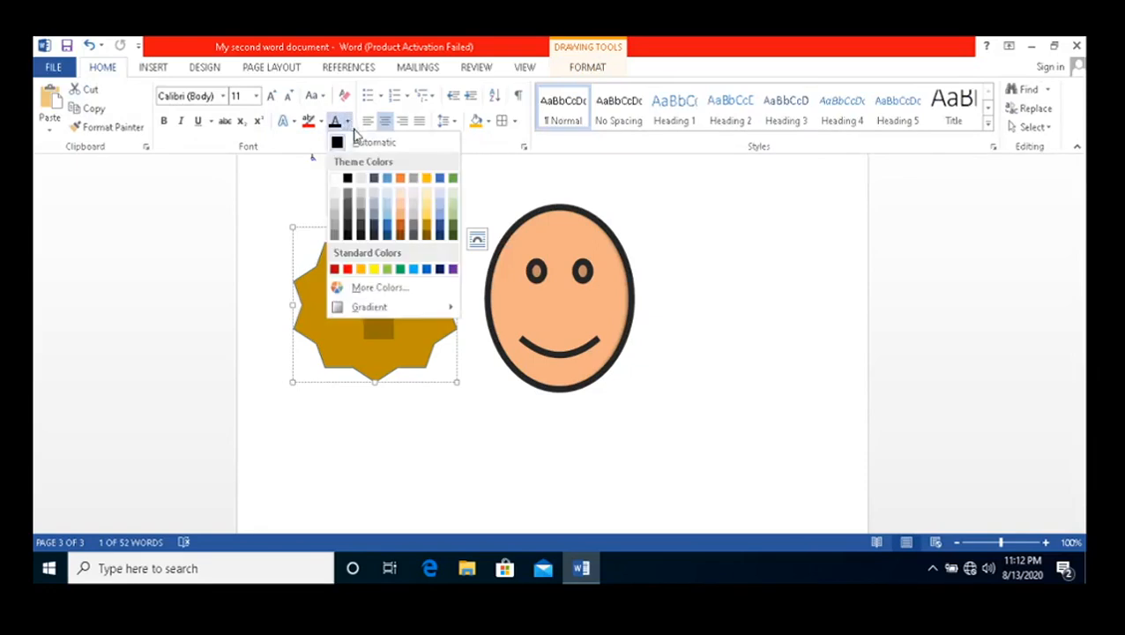
click(351, 208)
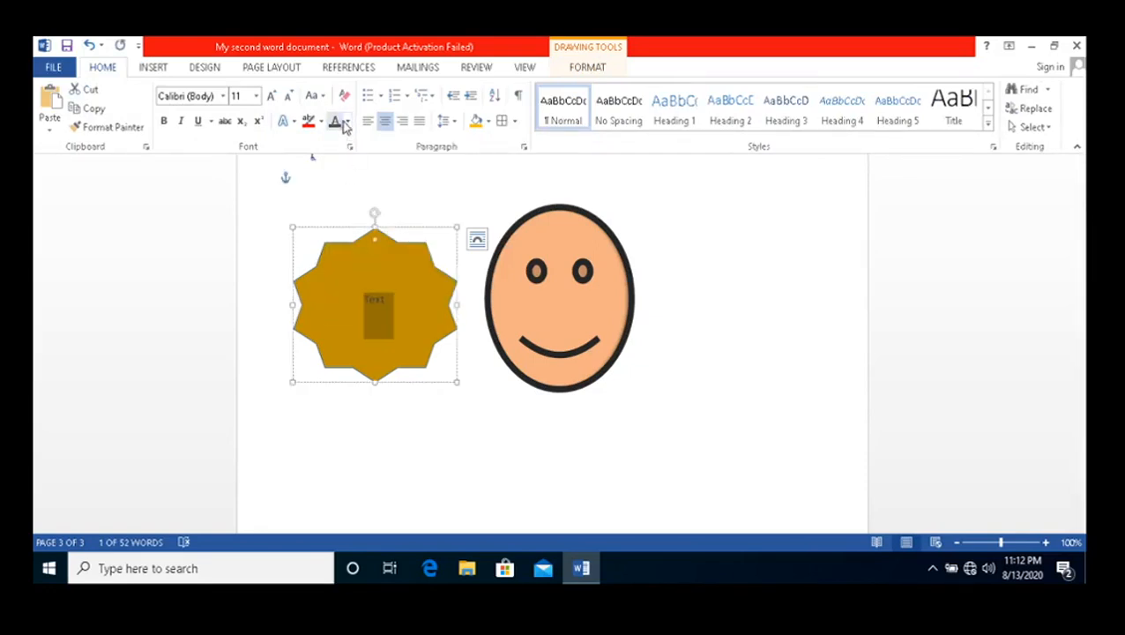
click(349, 123)
click(351, 233)
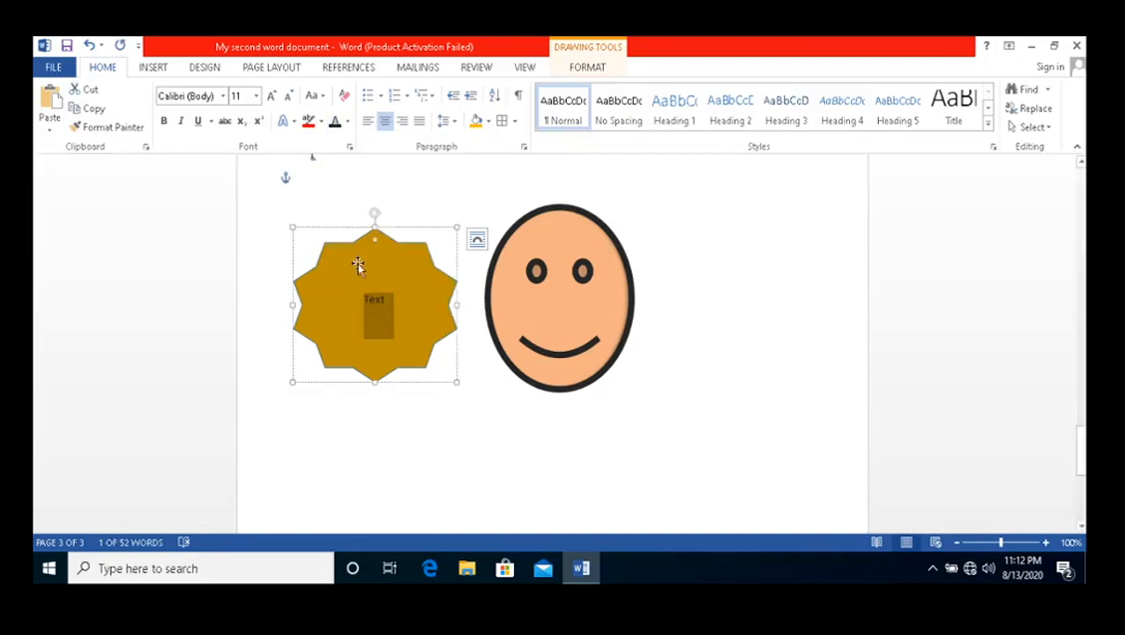
click(422, 451)
- Apply the light blue outlined text effect from the second preset row to the word inside the star
click(397, 305)
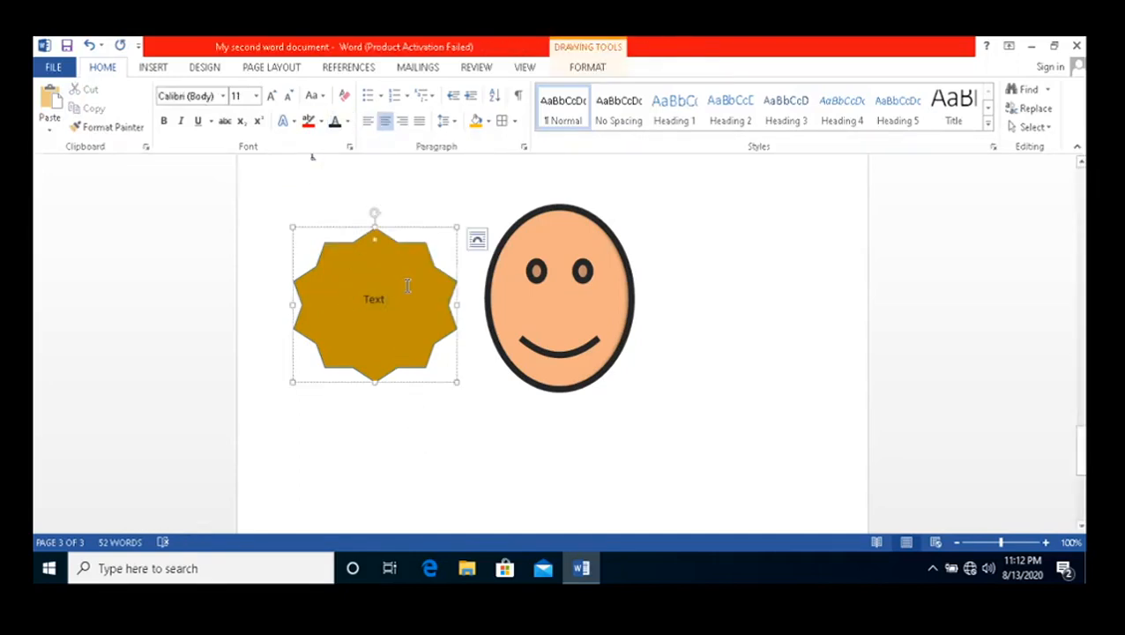
double_click(372, 299)
click(296, 121)
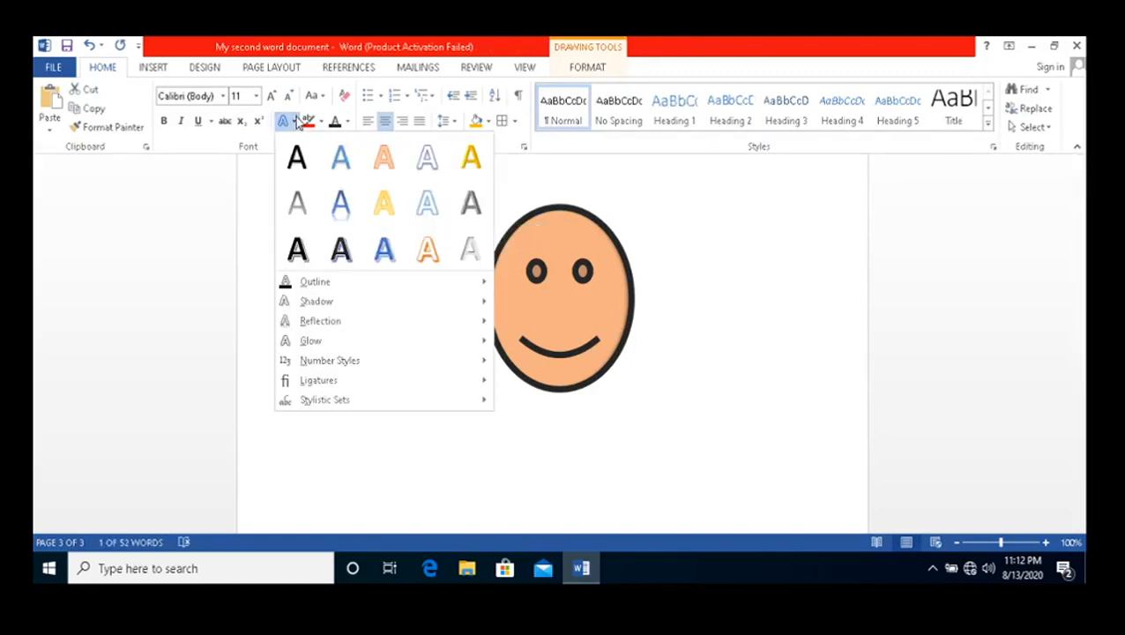
click(427, 203)
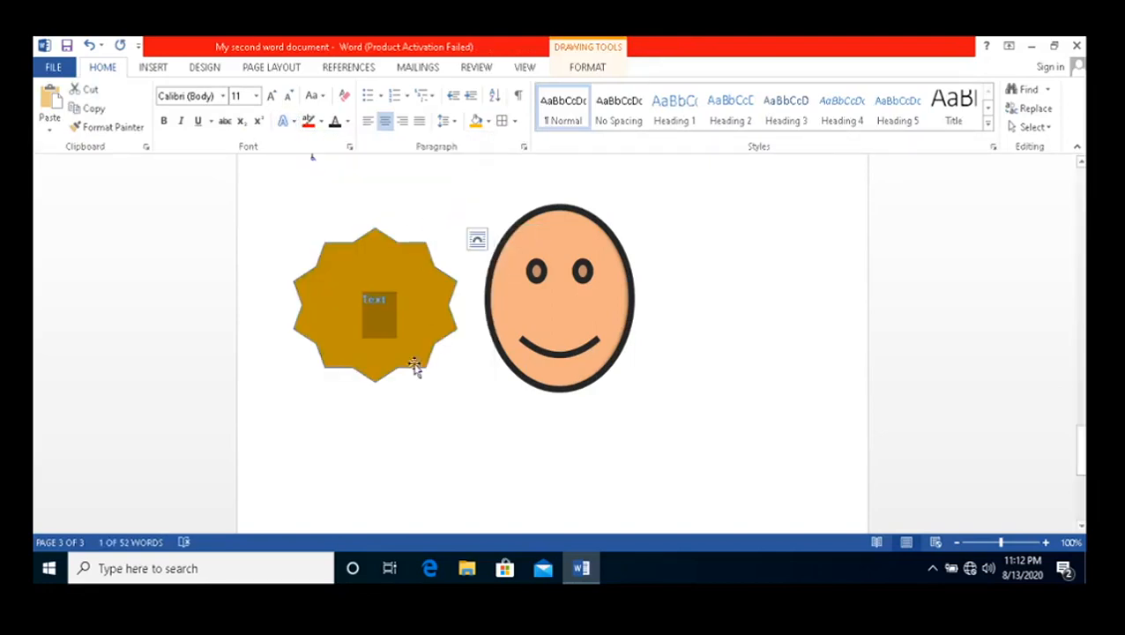
click(414, 370)
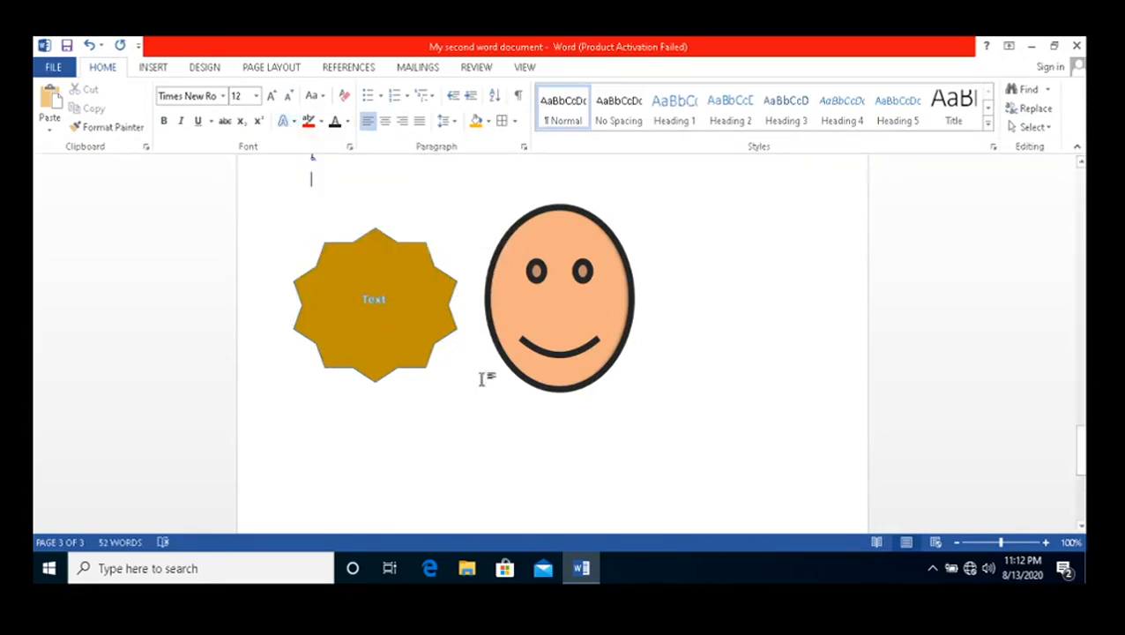
- Examine the options for inserting a screenshot, including the available windows and Screen Clipping
scroll(471, 365, up, 1)
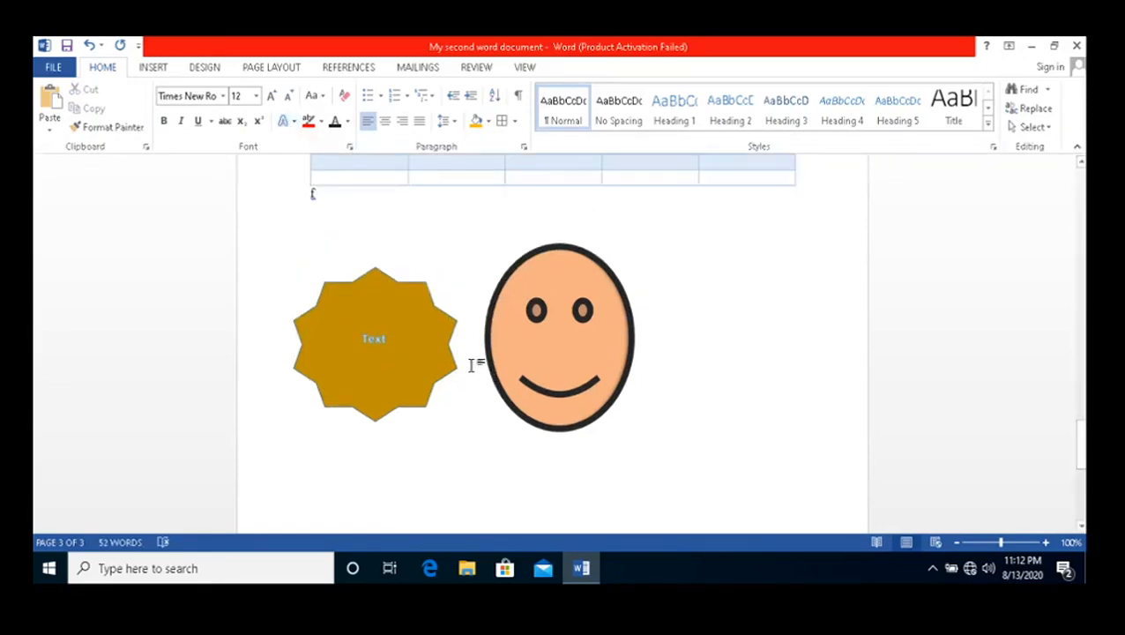
click(151, 68)
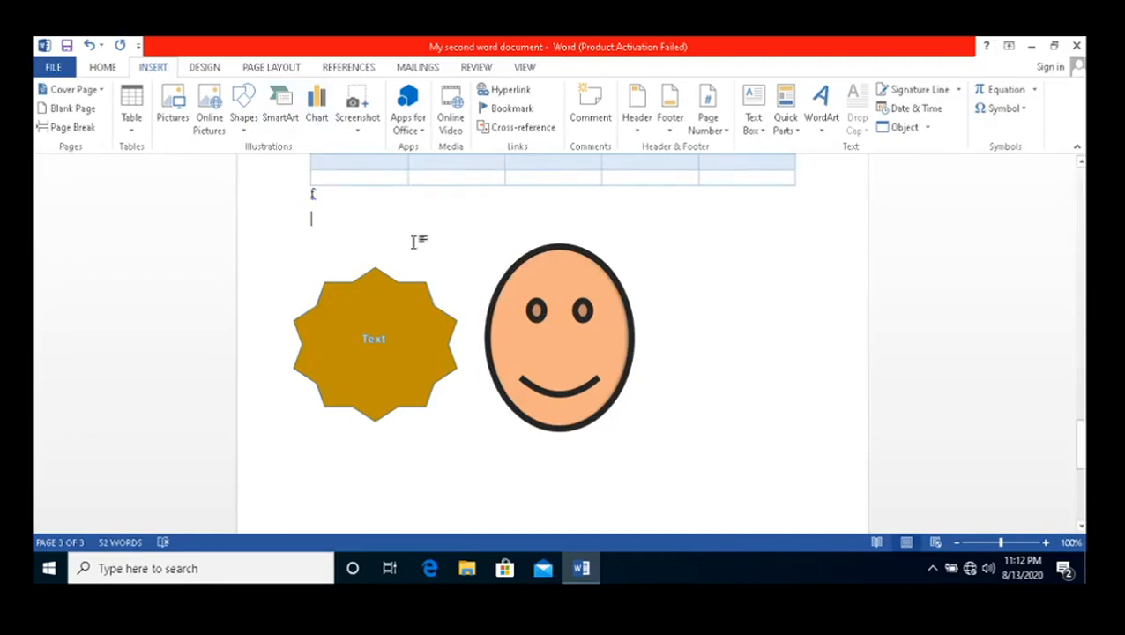
key(Return)
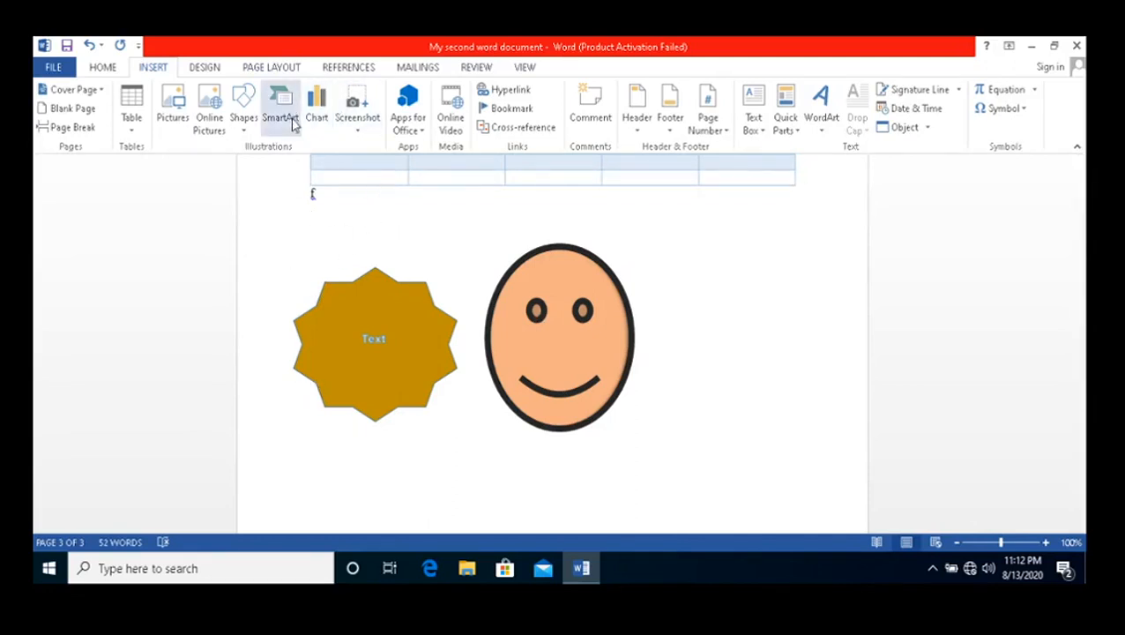
click(357, 123)
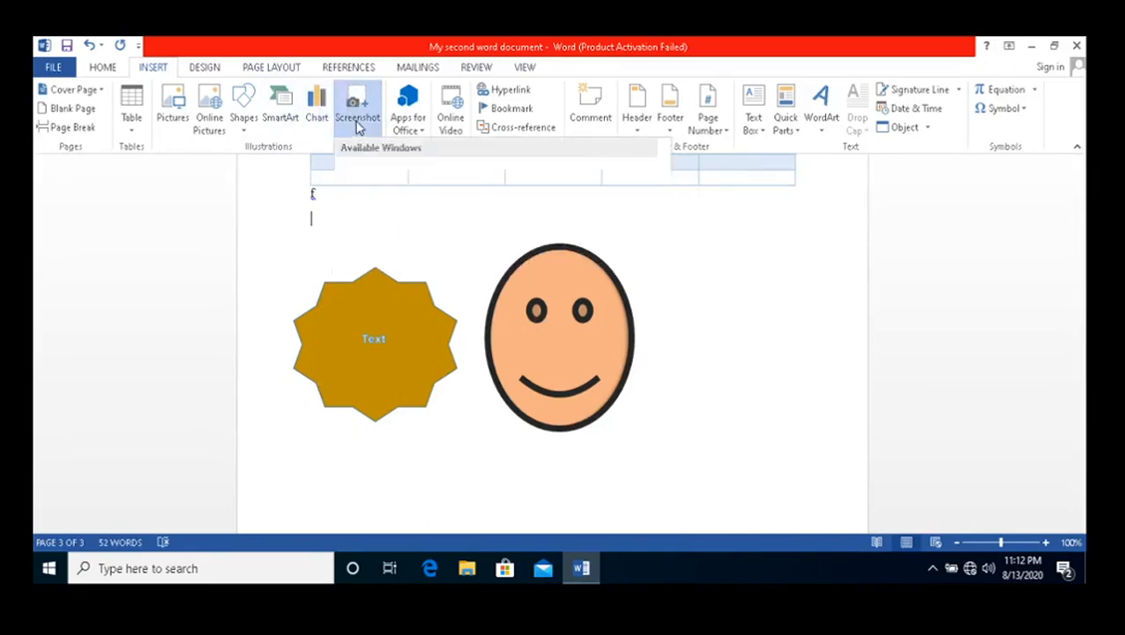
click(361, 127)
click(365, 129)
click(364, 129)
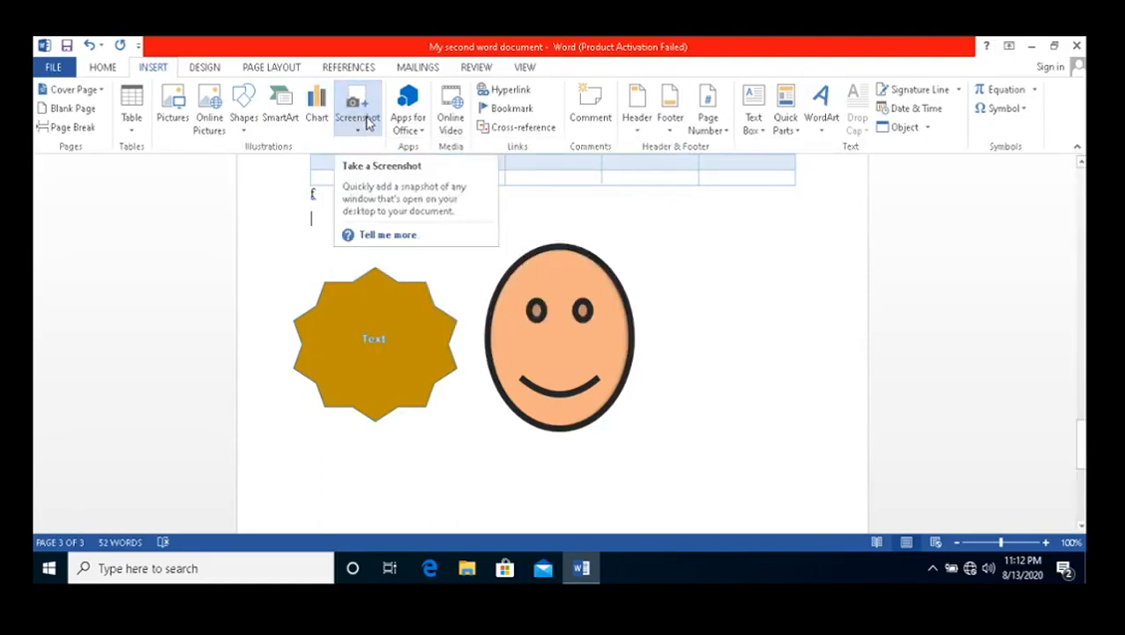
click(359, 128)
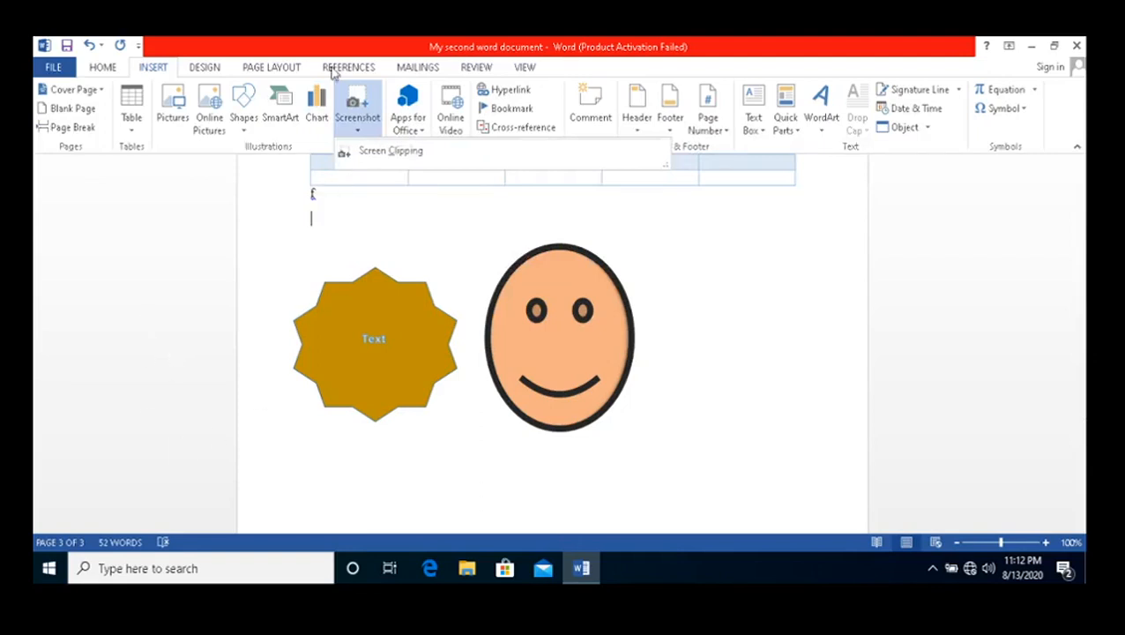
scroll(347, 379, up, 1)
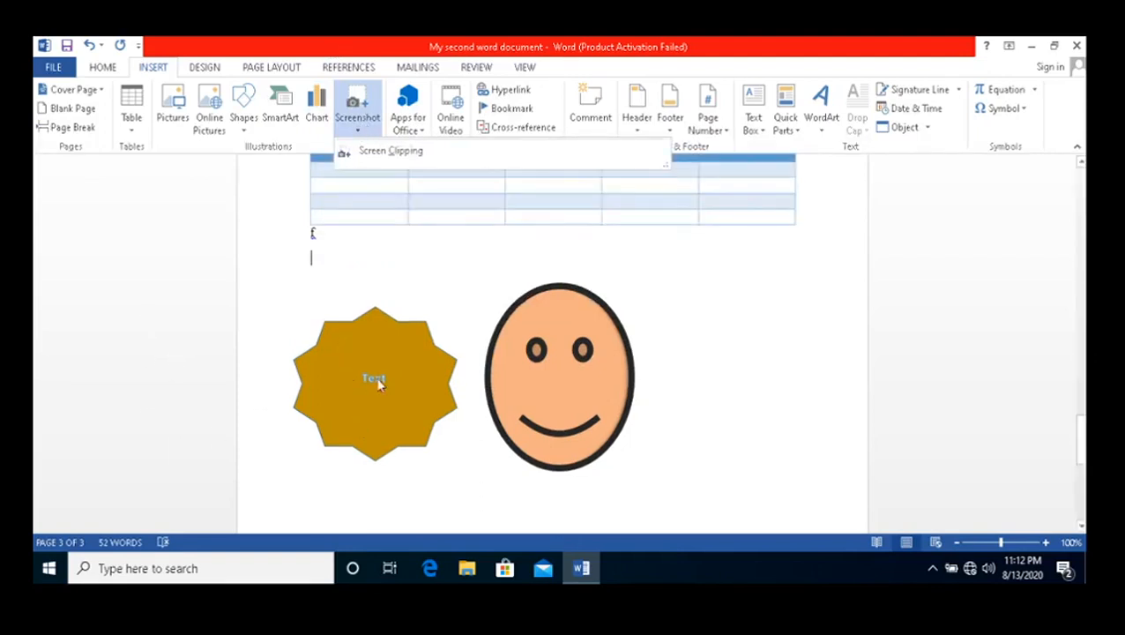
scroll(388, 476, down, 3)
click(354, 426)
scroll(324, 404, up, 1)
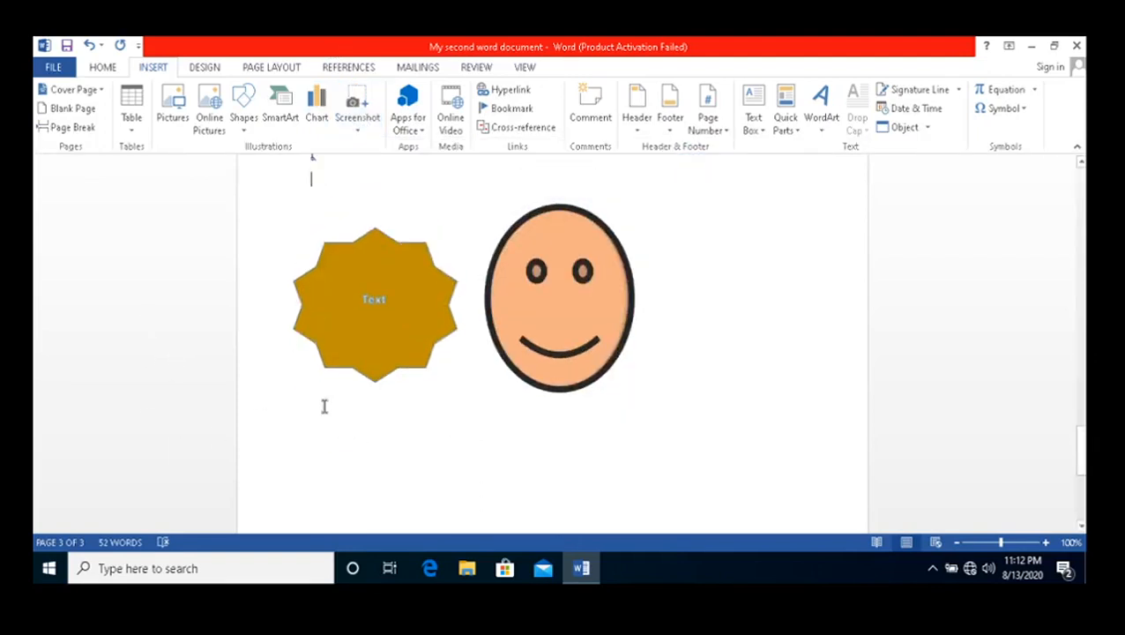
scroll(329, 406, up, 2)
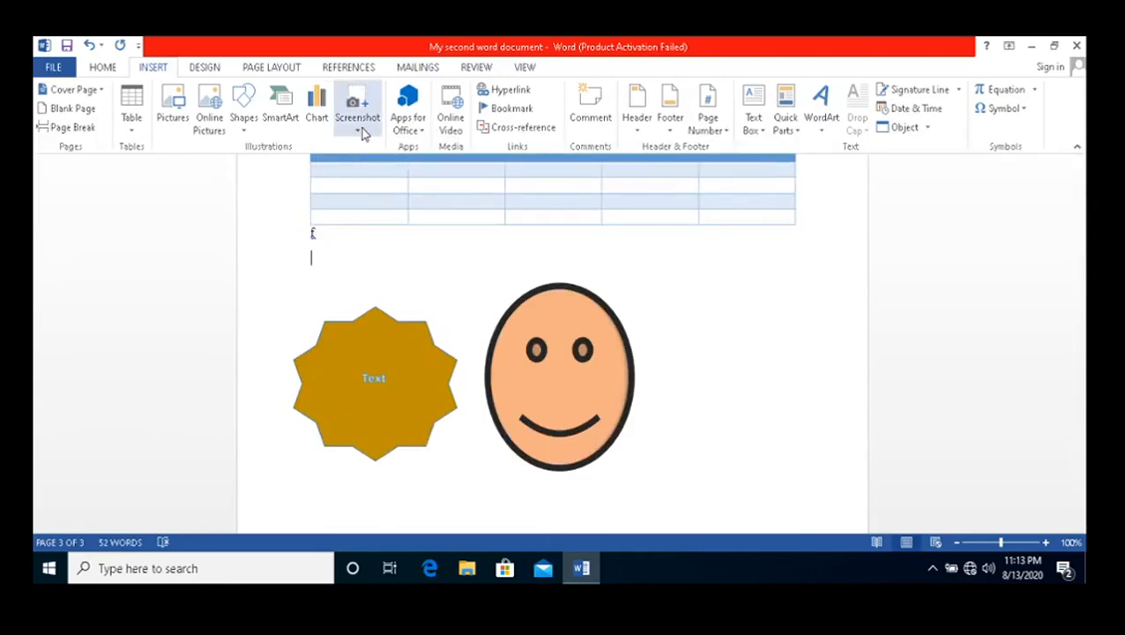
click(364, 131)
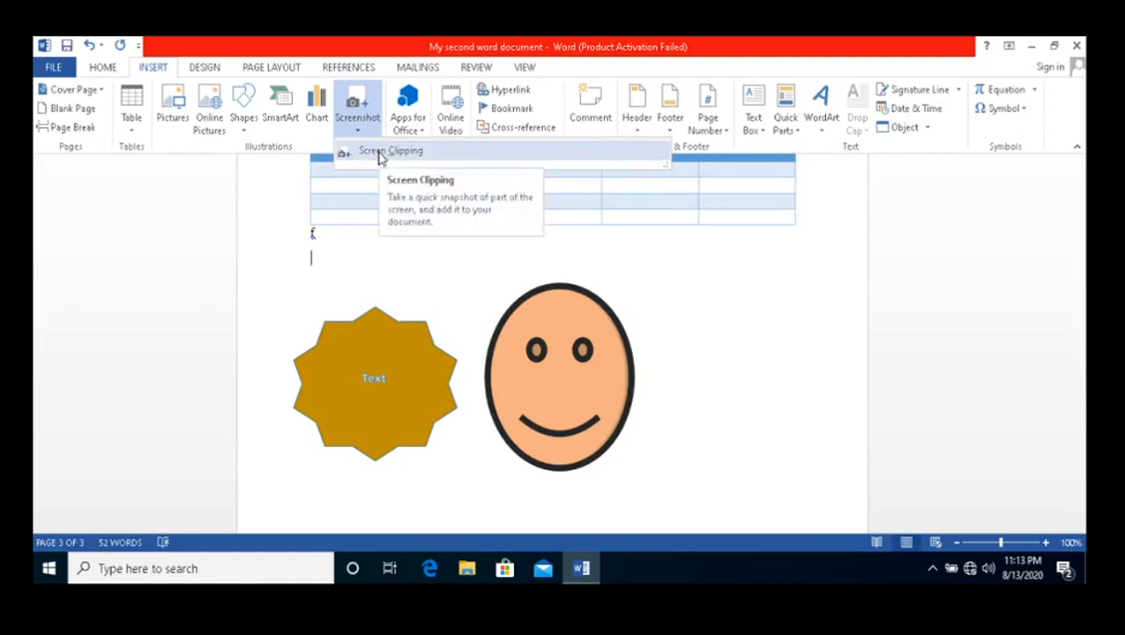
click(282, 301)
- Insert a screenshot of a newly opened File Explorer window into the document below the table, and delete the picture again
click(476, 576)
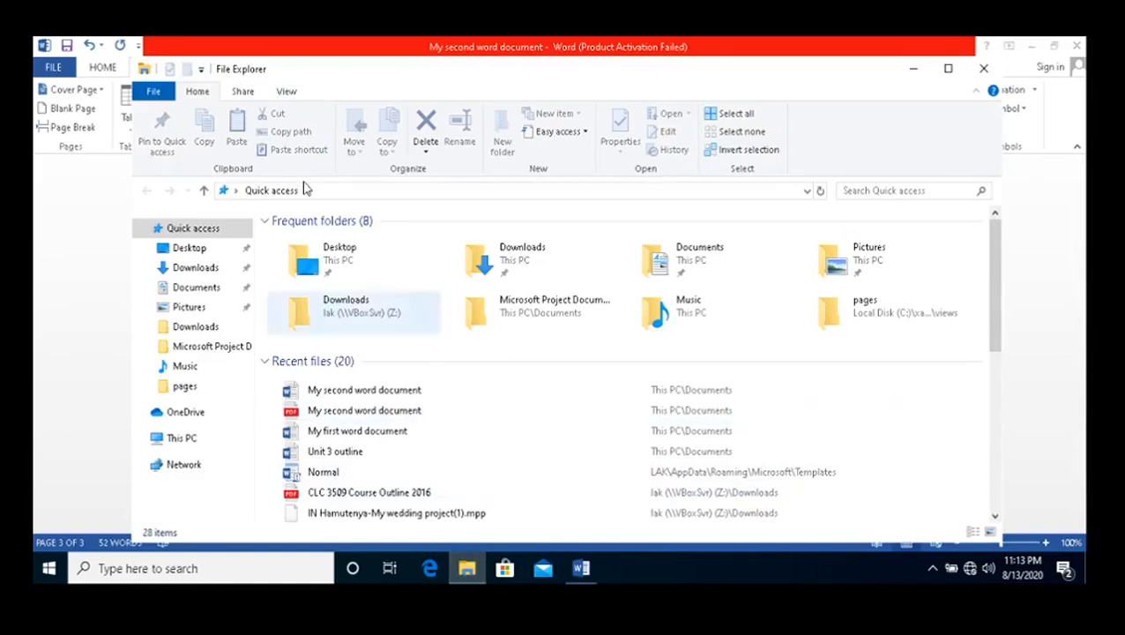
click(583, 569)
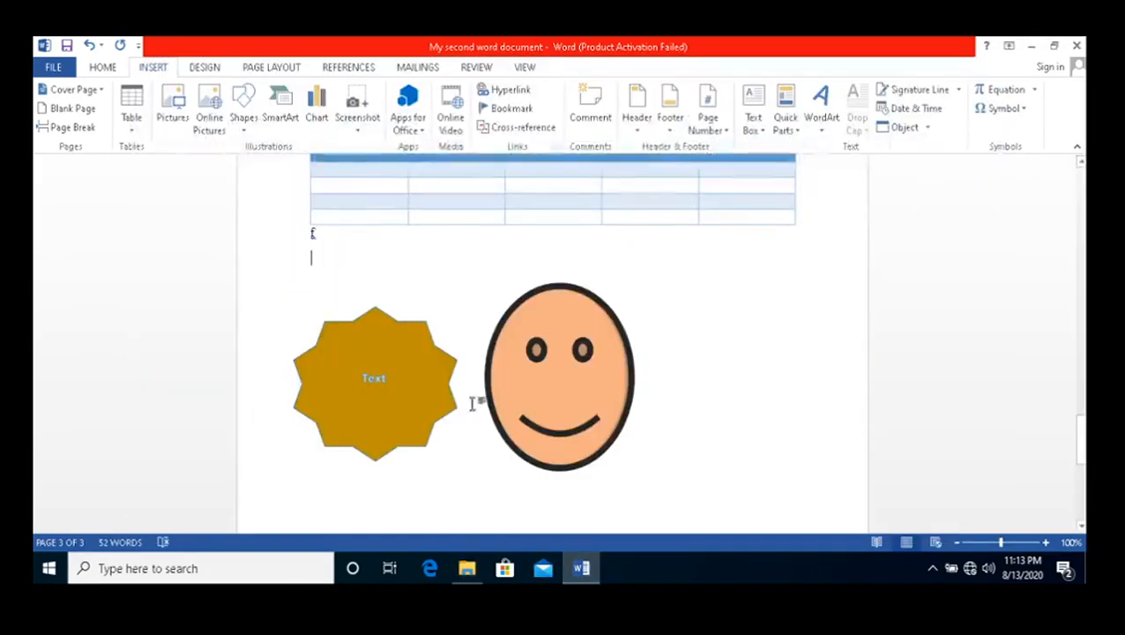
click(356, 128)
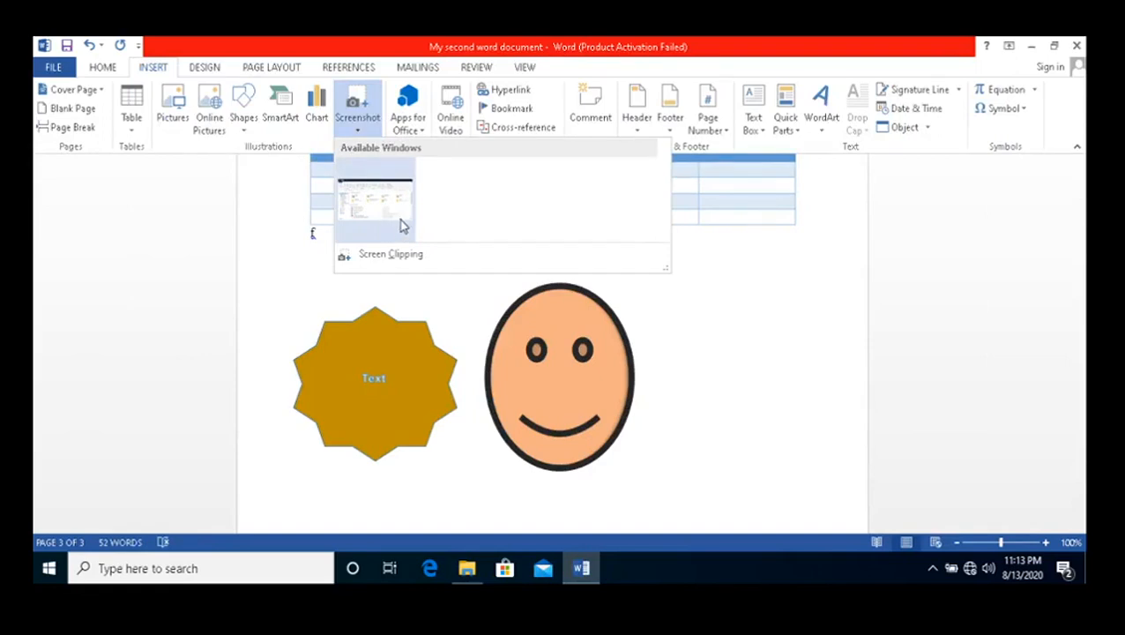
mouse_move(468, 571)
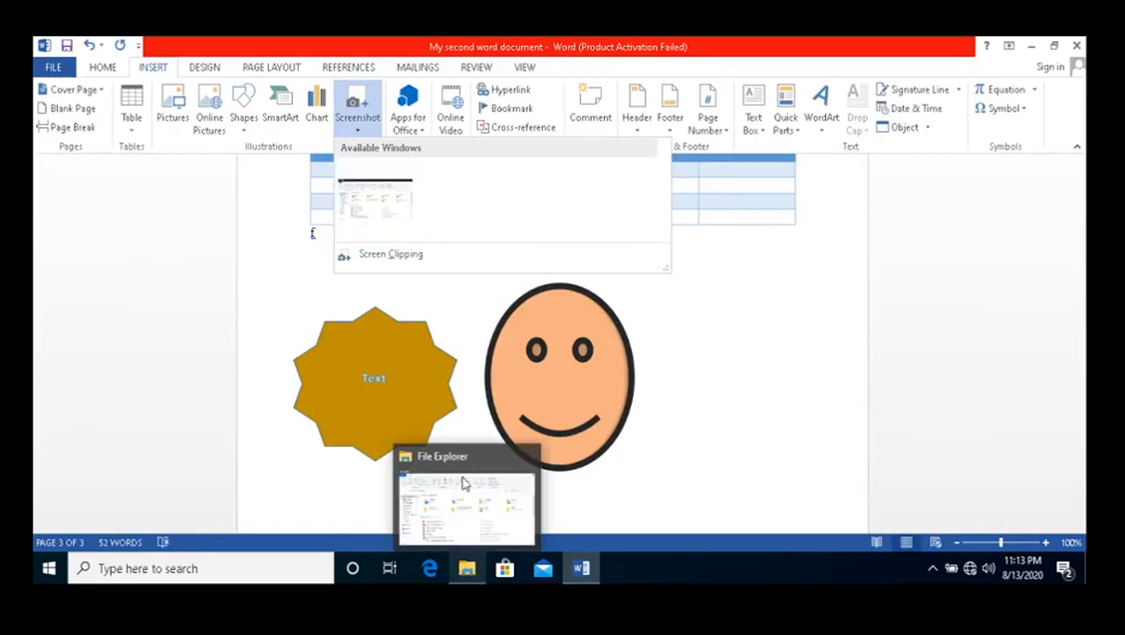
click(369, 210)
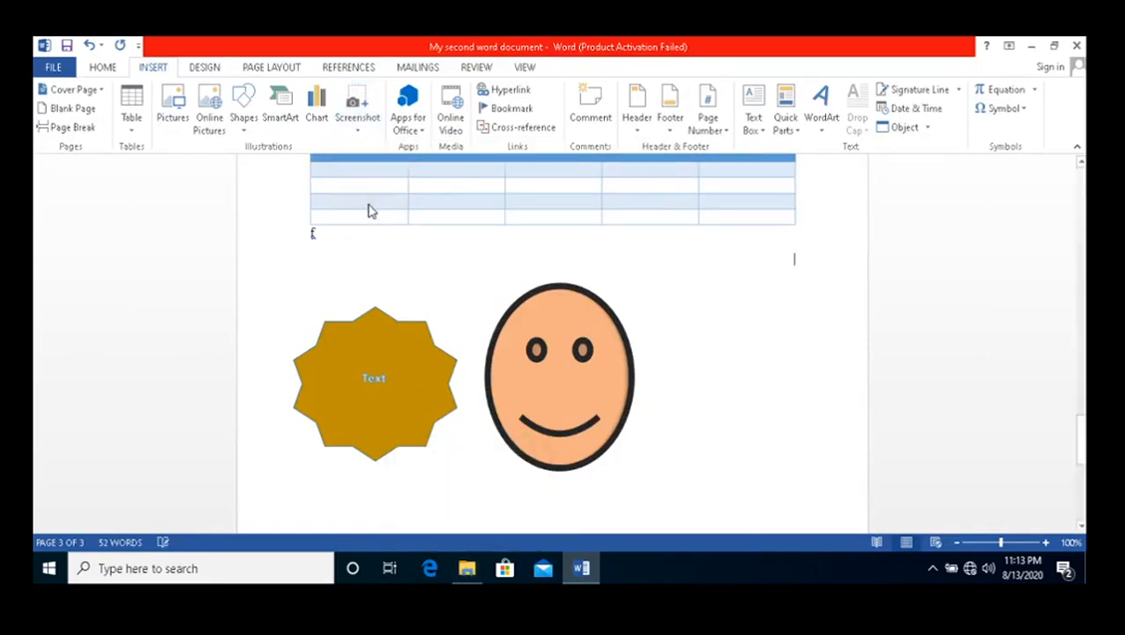
scroll(455, 327, down, 2)
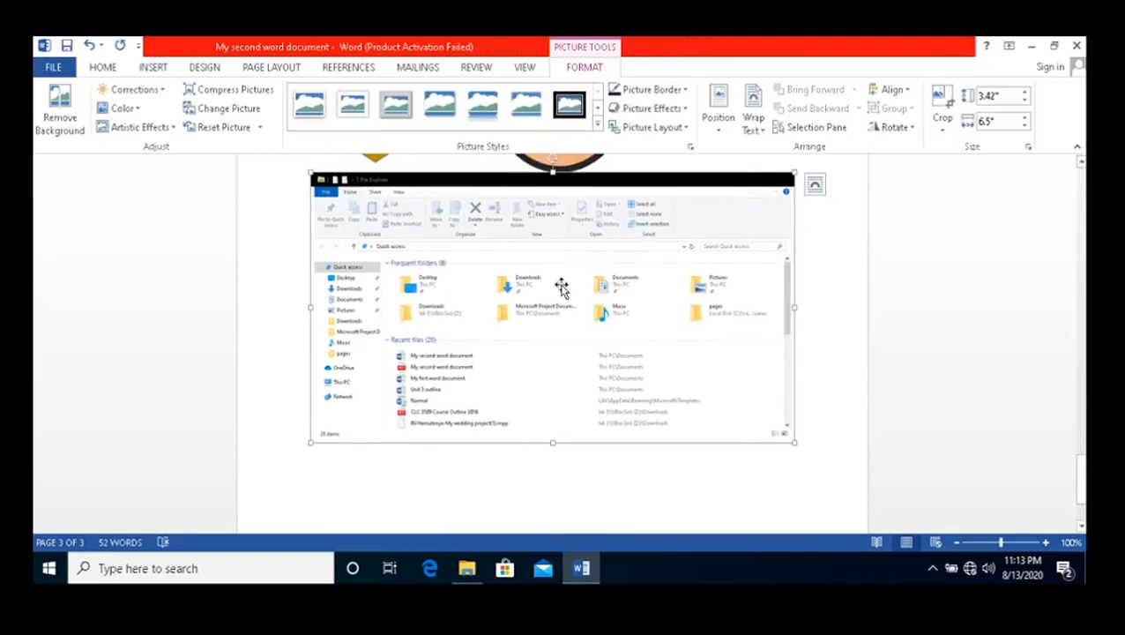
key(Delete)
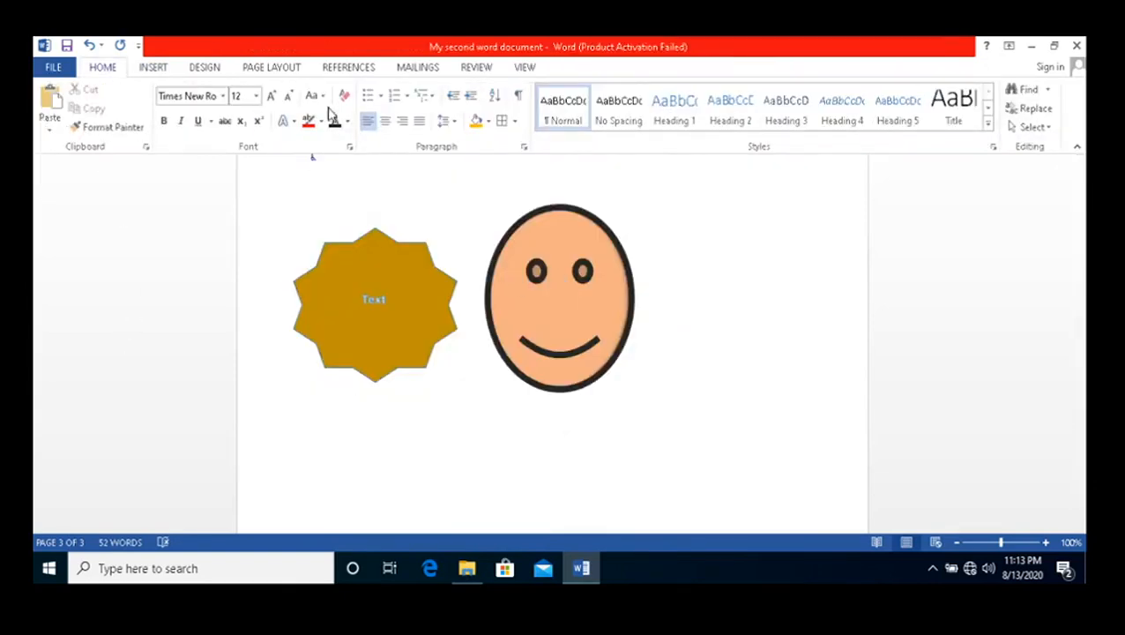
- Insert a screen clipping of the entire desktop with the open File Explorer window below the star and smiley shapes
click(154, 68)
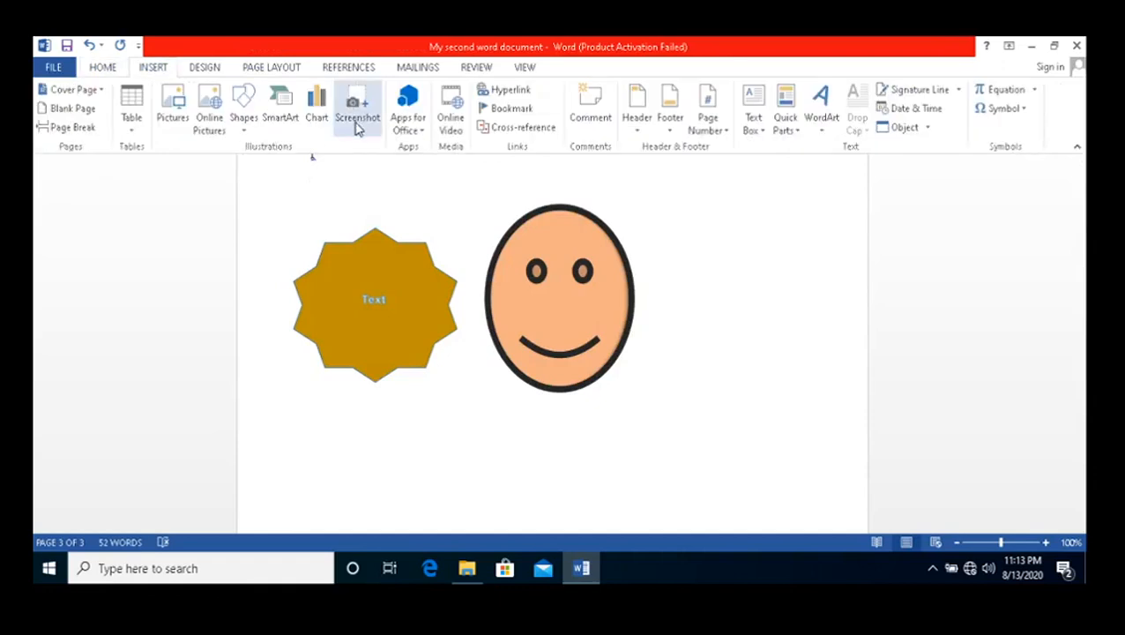
click(357, 129)
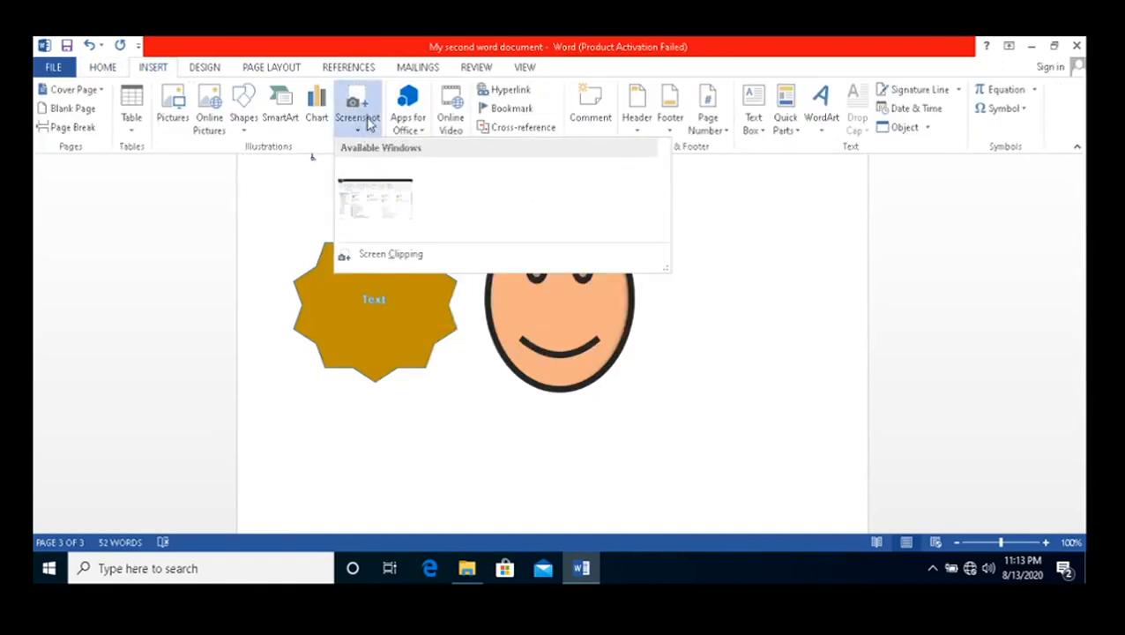
click(377, 258)
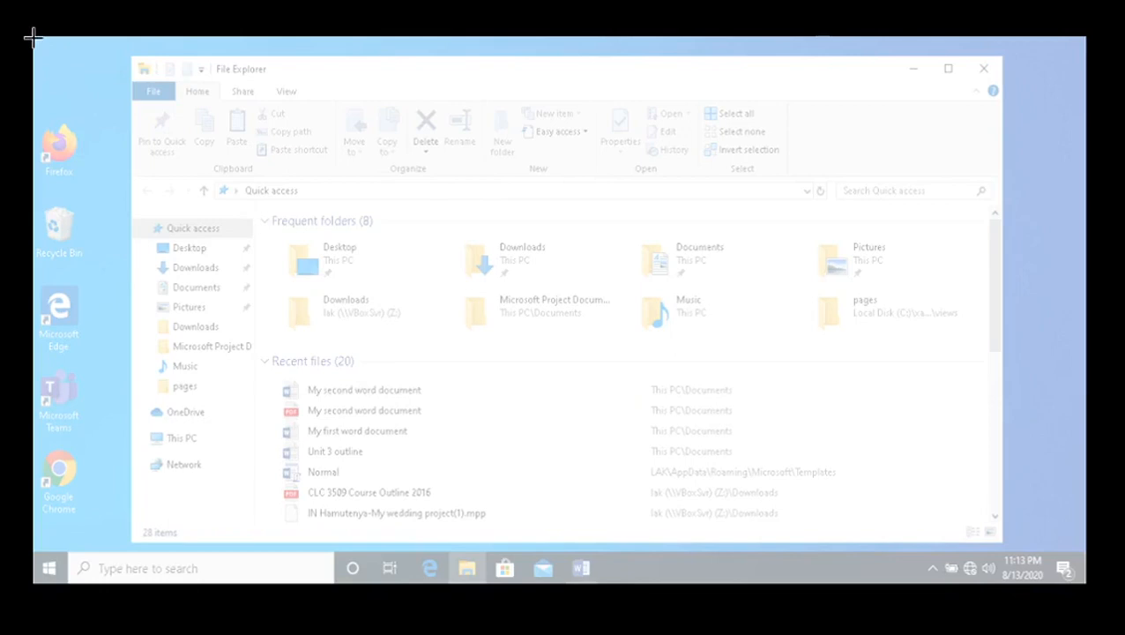
drag(78, 43, 1084, 584)
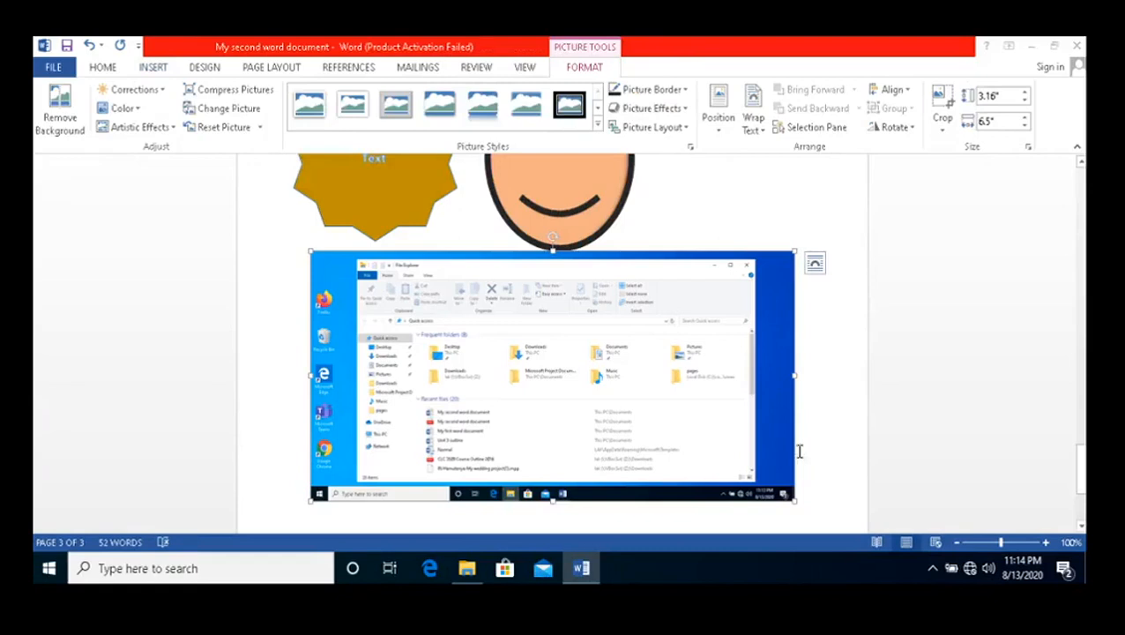
mouse_move(581, 568)
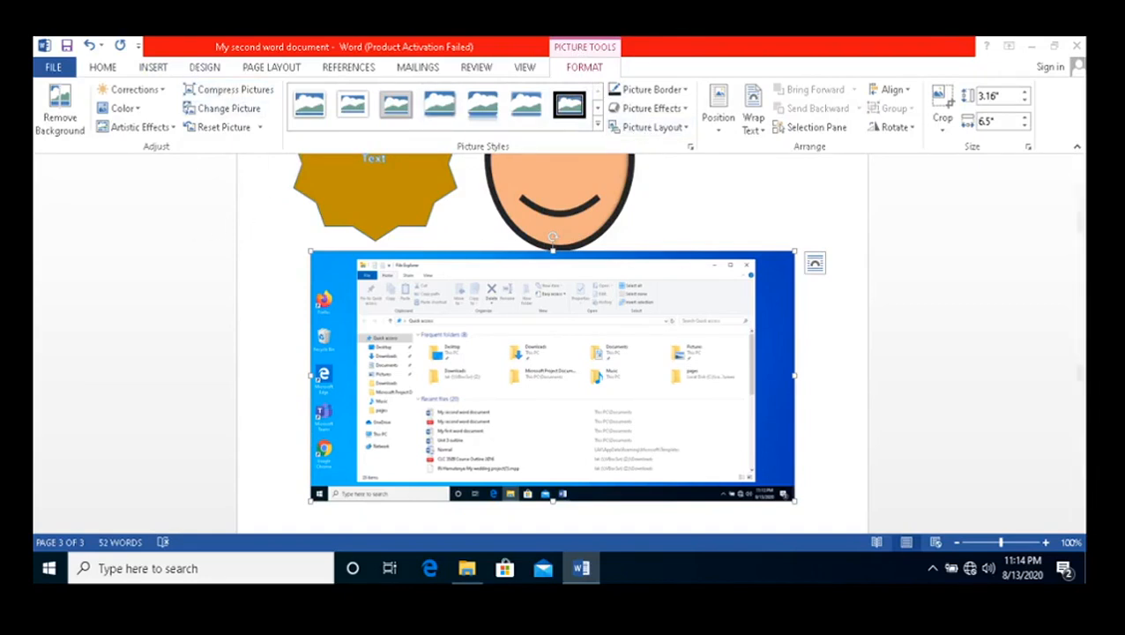
- Crop the inserted desktop picture down to the File Explorer window, to about 2.82" high and 5.28" wide
click(942, 97)
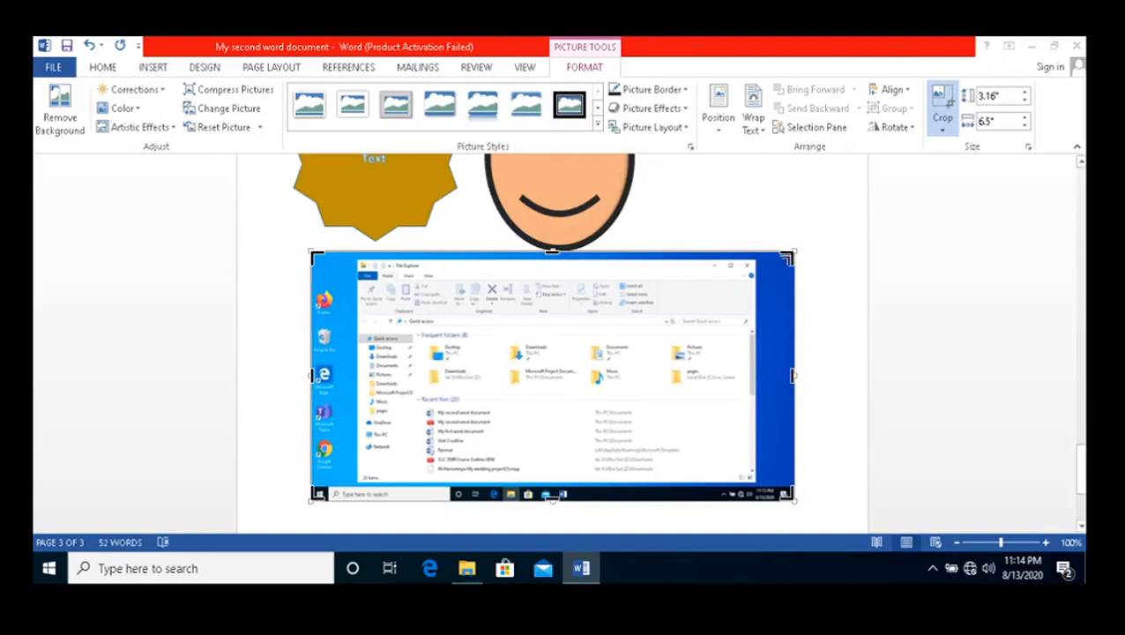
drag(788, 255, 754, 255)
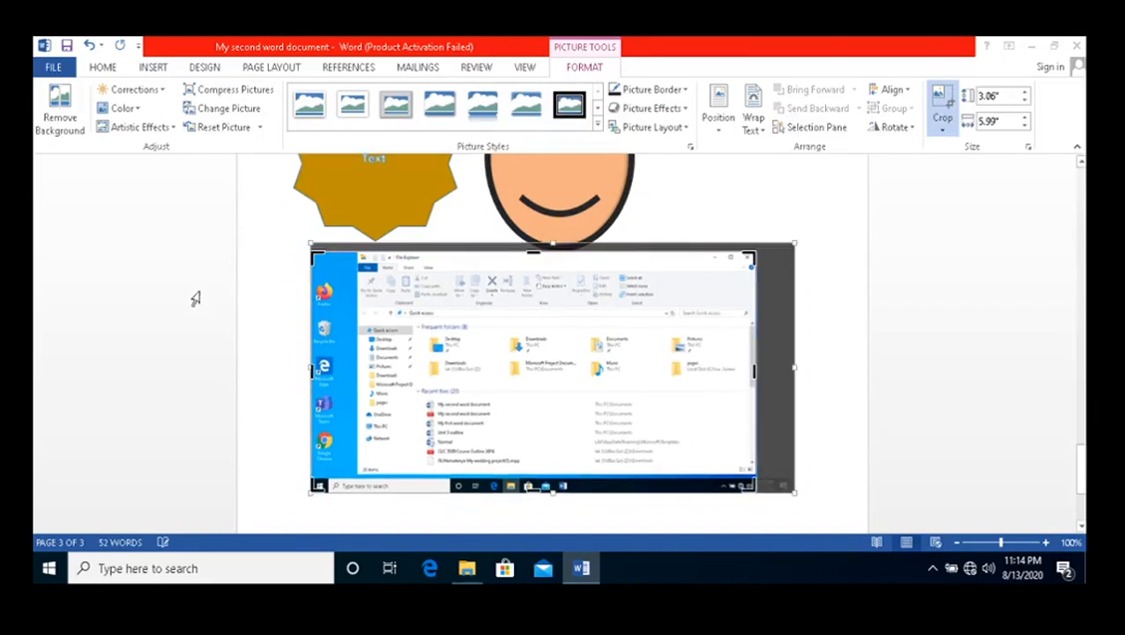
drag(313, 254, 362, 254)
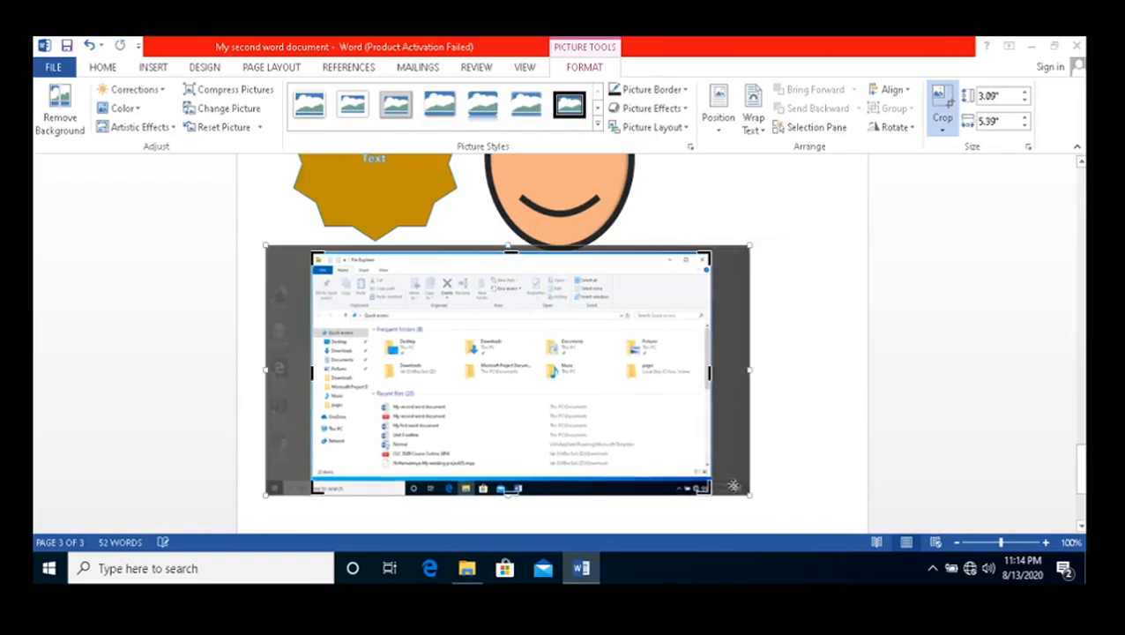
drag(706, 488, 702, 471)
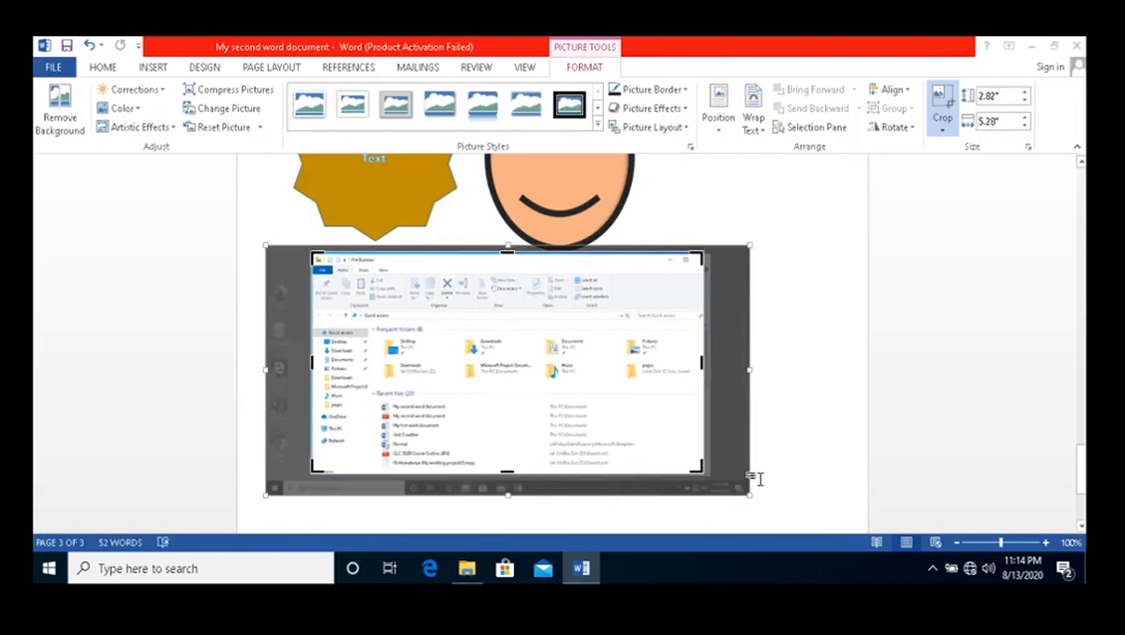
click(757, 476)
- Scale the cropped File Explorer picture down to about 2.39" high and 4.48" wide
click(499, 342)
drag(500, 338, 501, 376)
drag(483, 253, 453, 335)
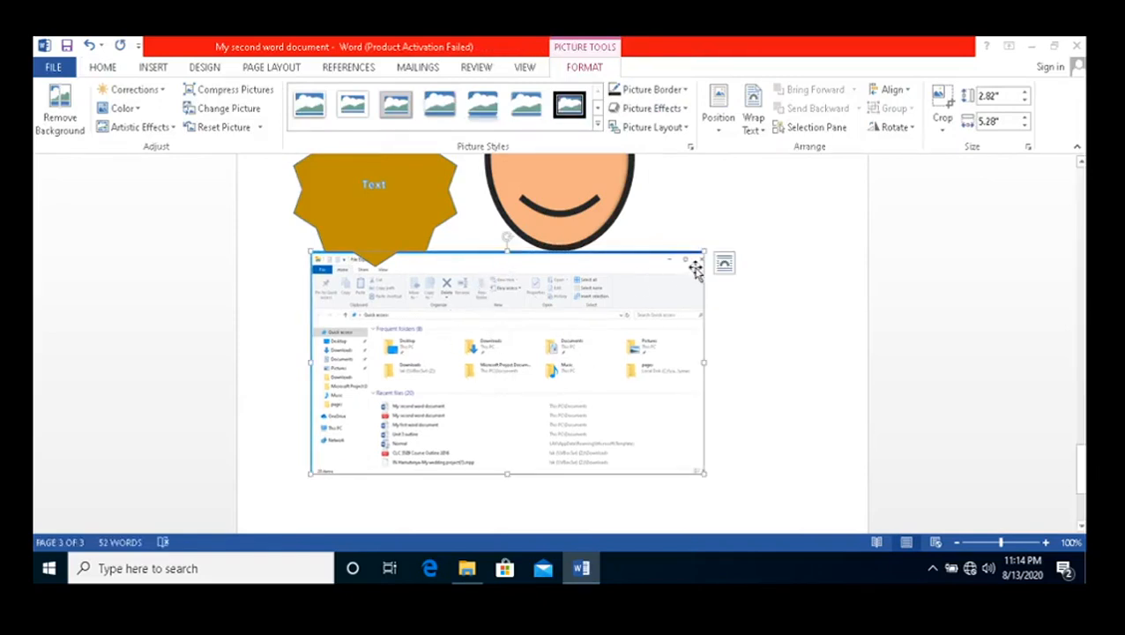
drag(705, 251, 642, 301)
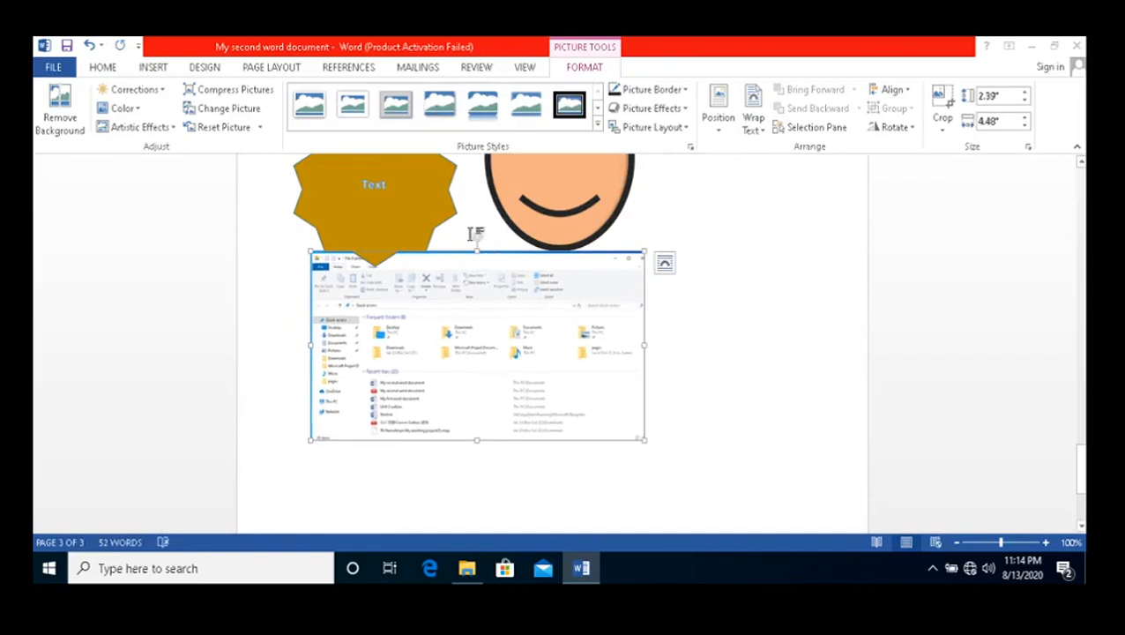
mouse_move(476, 237)
mouse_down()
mouse_move(607, 281)
mouse_move(619, 376)
mouse_move(522, 210)
mouse_move(382, 243)
mouse_move(487, 230)
mouse_move(477, 235)
mouse_up()
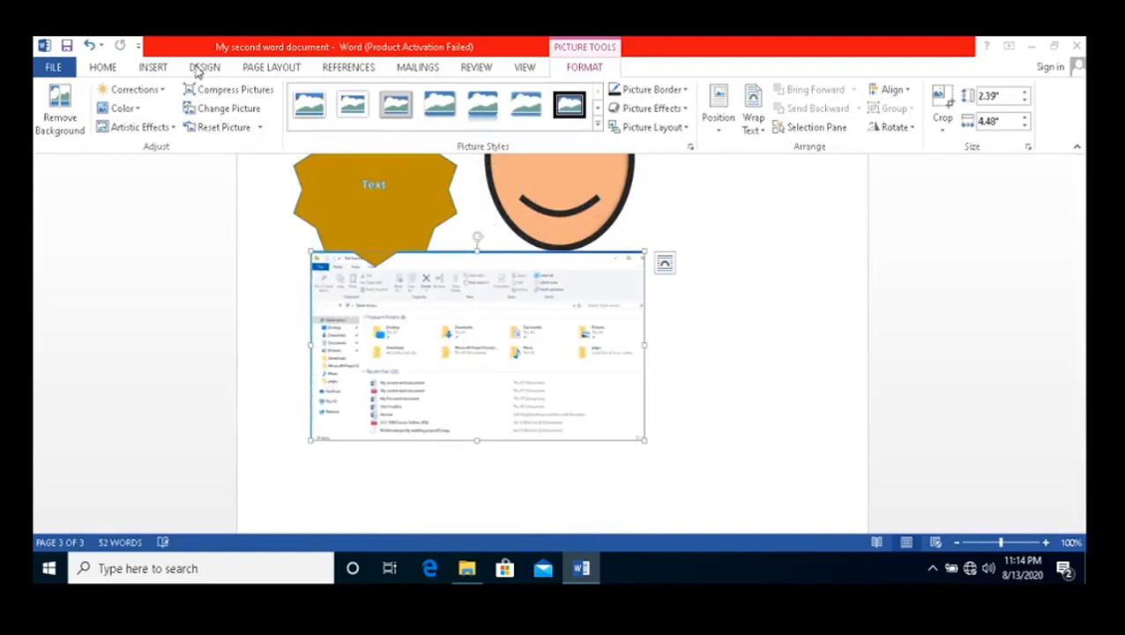
- Add a header in the built-in Blank style to the document and leave header editing
click(159, 71)
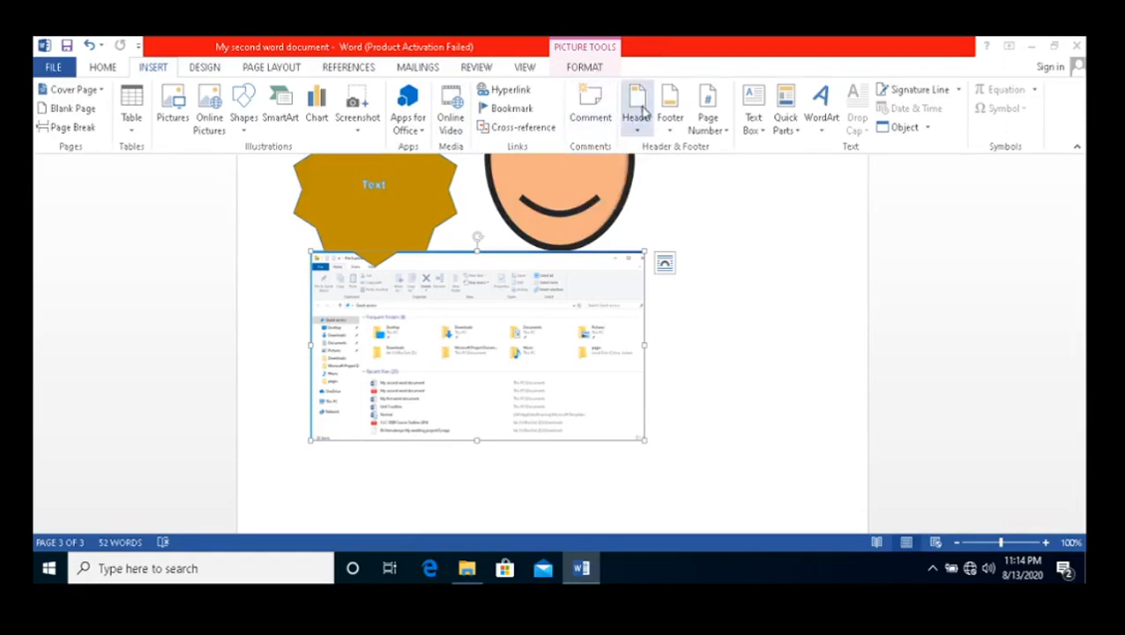
click(638, 115)
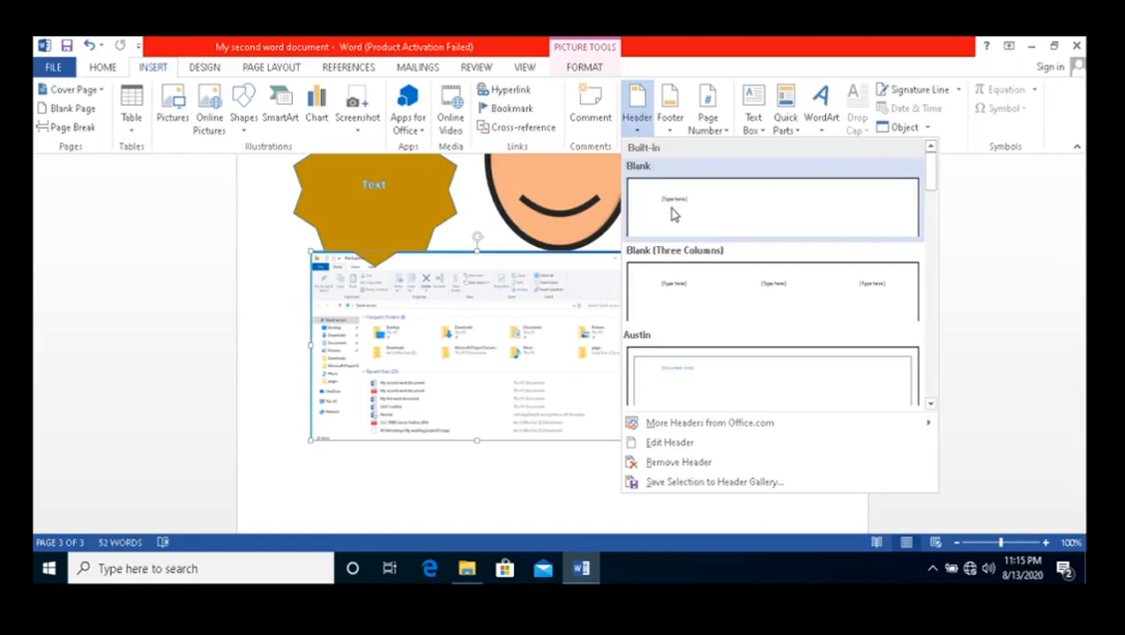
click(673, 214)
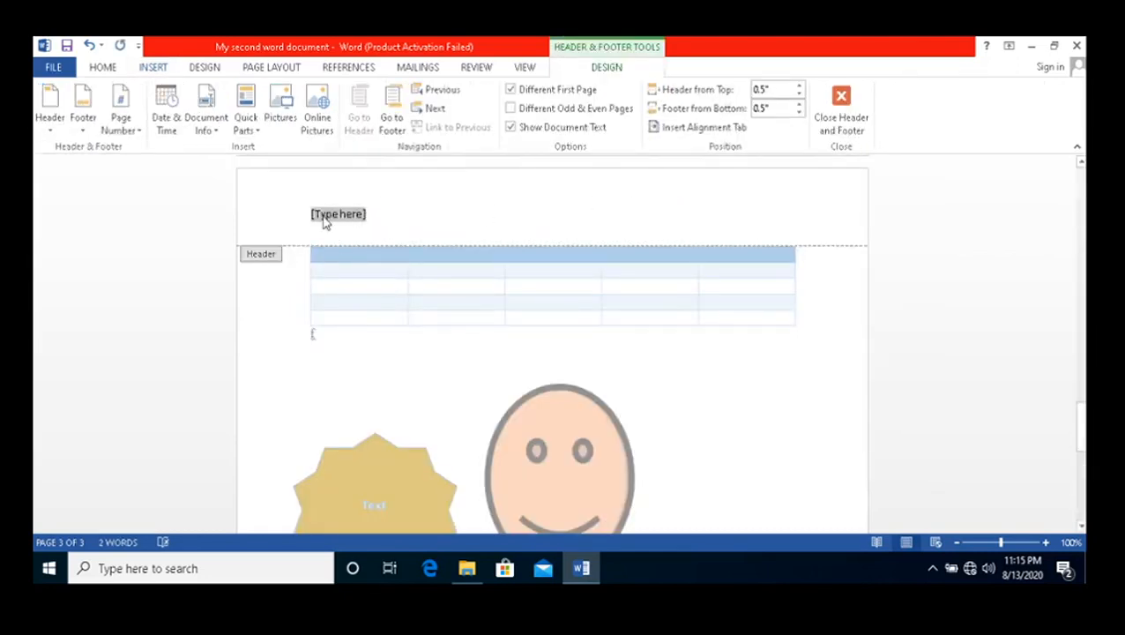
scroll(322, 285, up, 3)
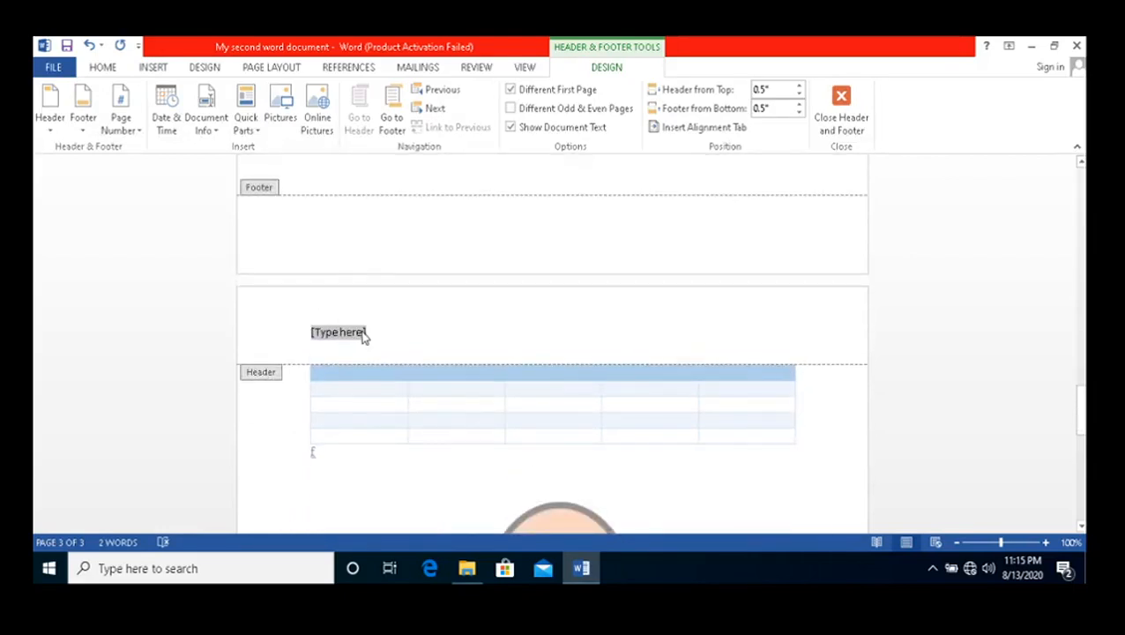
scroll(360, 382, down, 7)
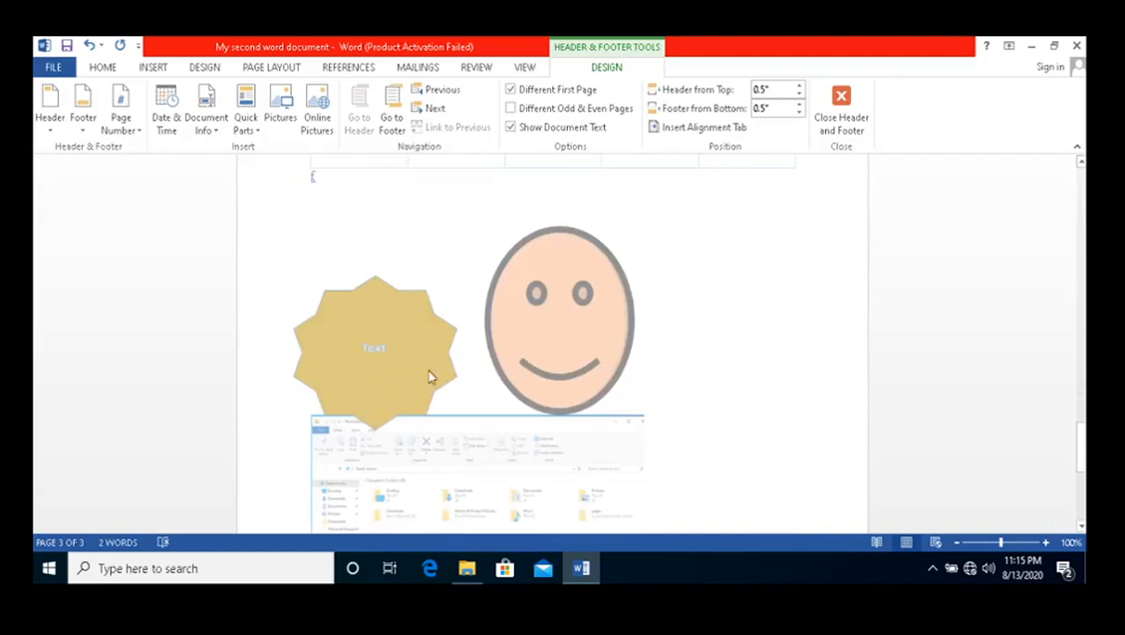
click(839, 115)
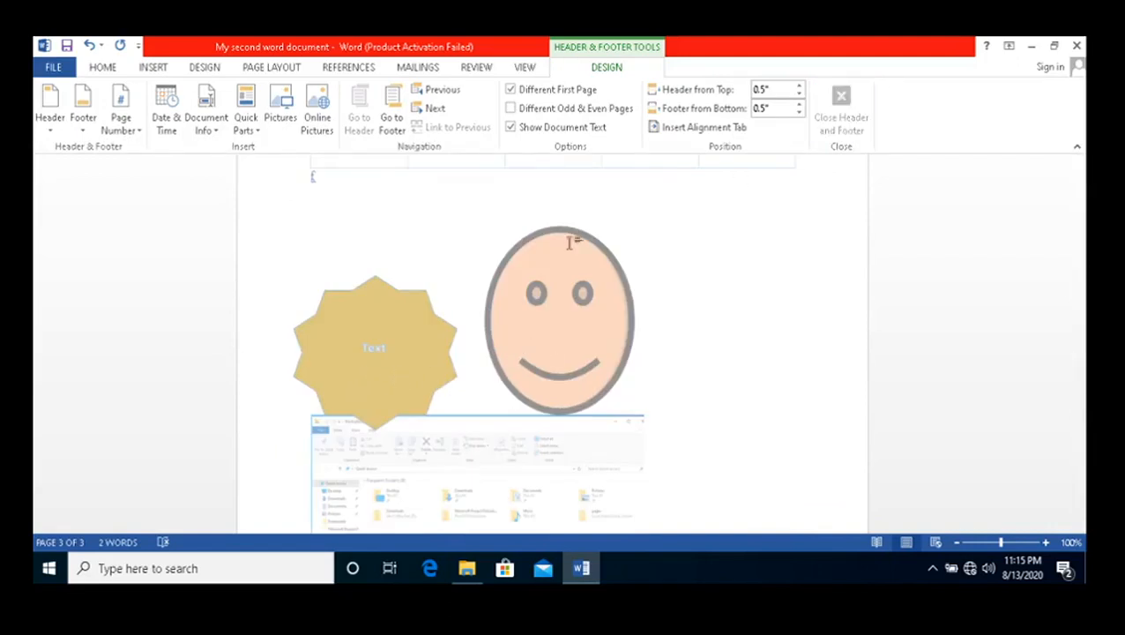
click(525, 291)
- Replace the header placeholder above the module list with the author's name followed by "First document", and close the header
scroll(494, 293, up, 6)
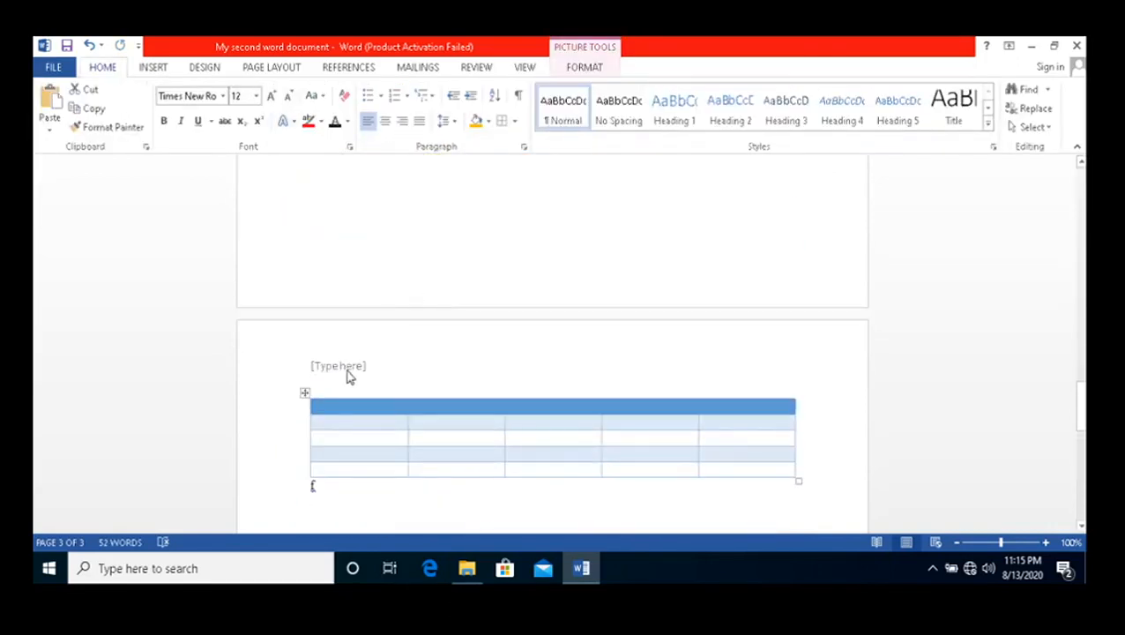
scroll(353, 356, up, 3)
scroll(353, 356, up, 8)
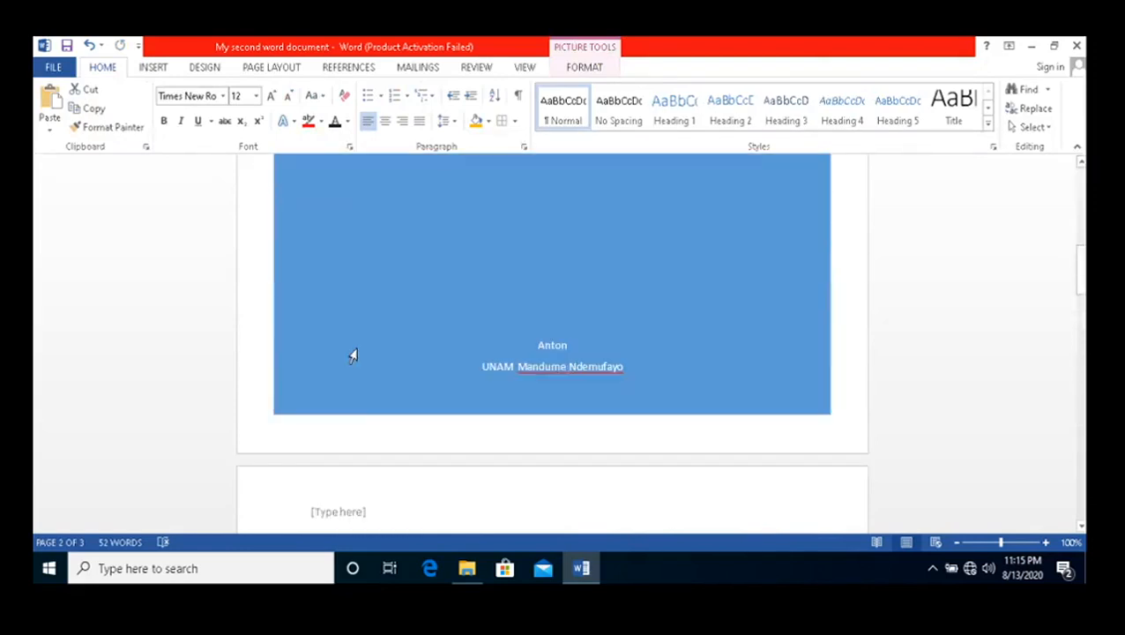
click(353, 351)
double_click(354, 354)
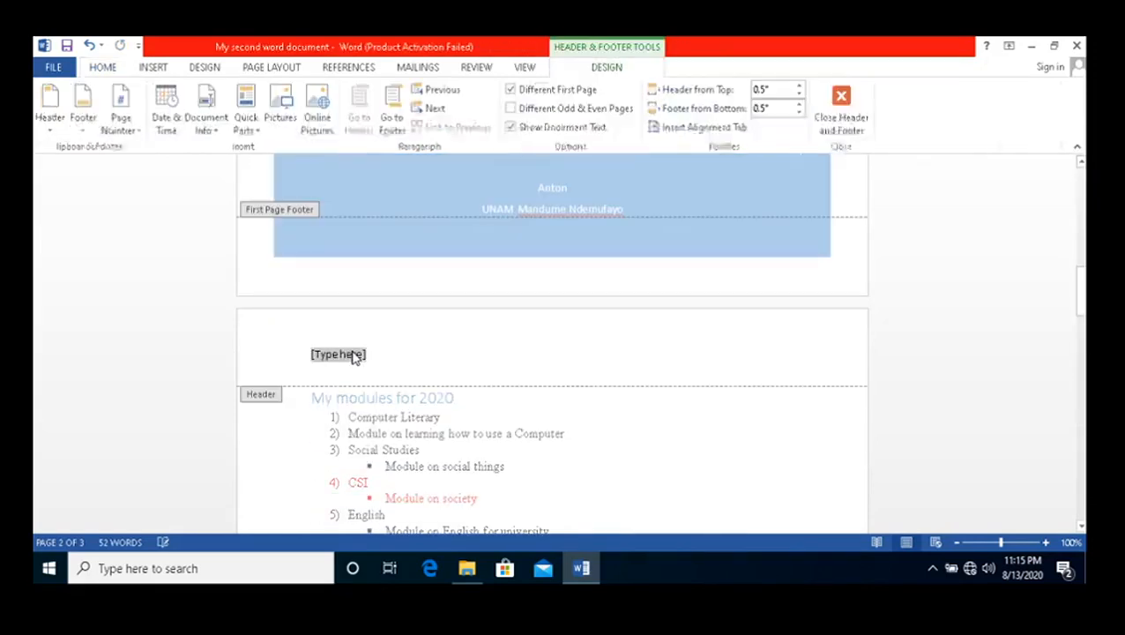
key(Delete)
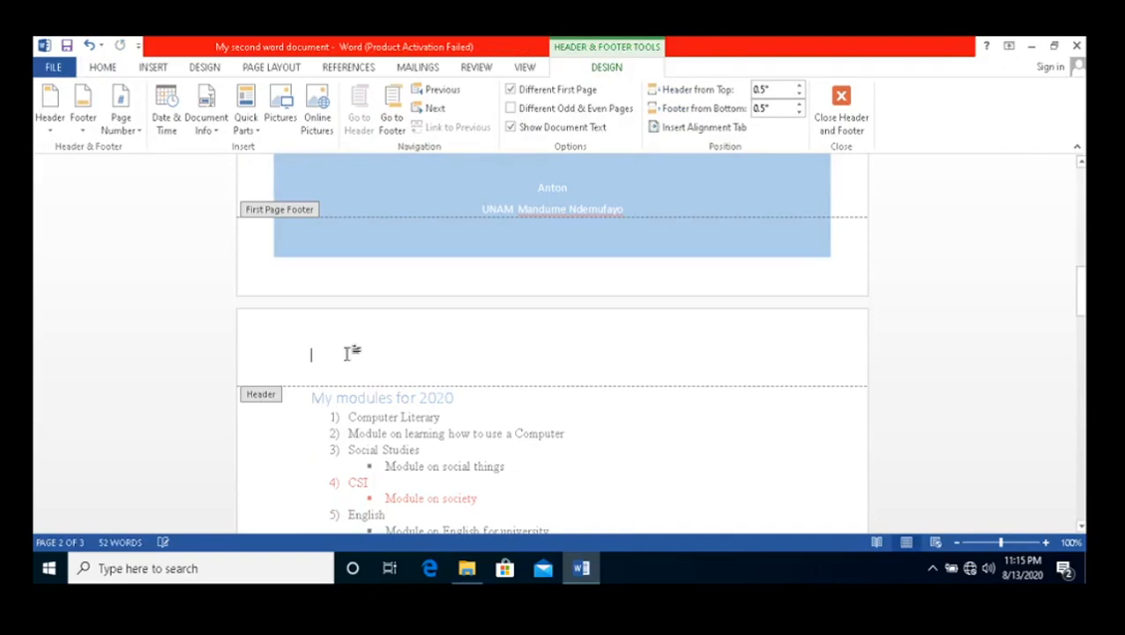
text(ton)
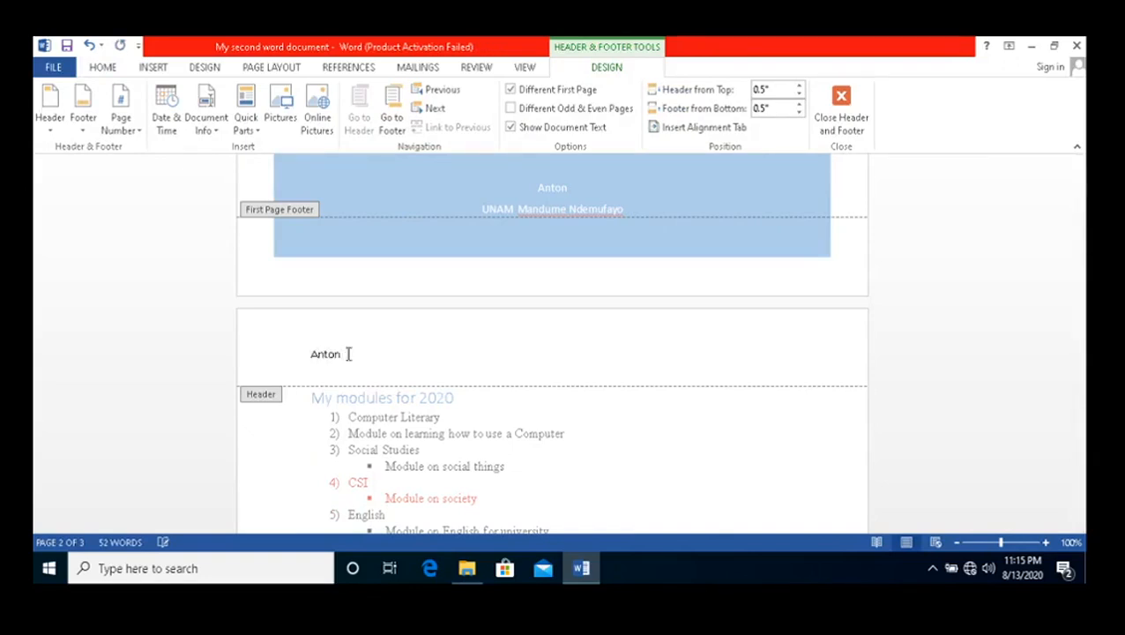
text( First document)
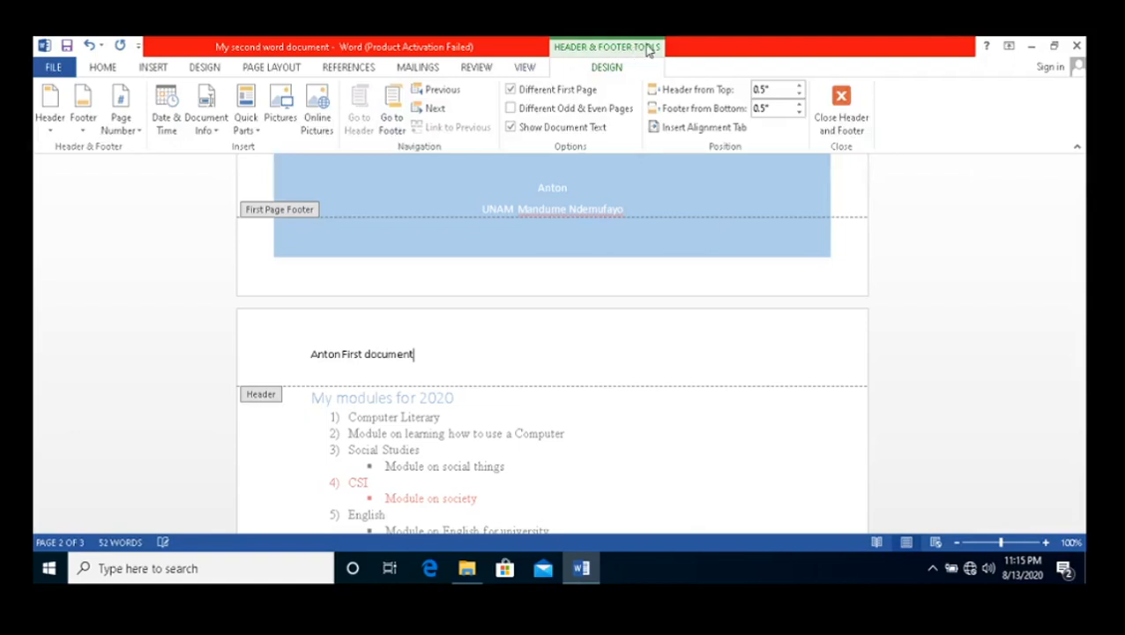
click(841, 100)
- Add a footer in the built-in Blank style with the text "My footer", and close the footer
scroll(344, 319, down, 3)
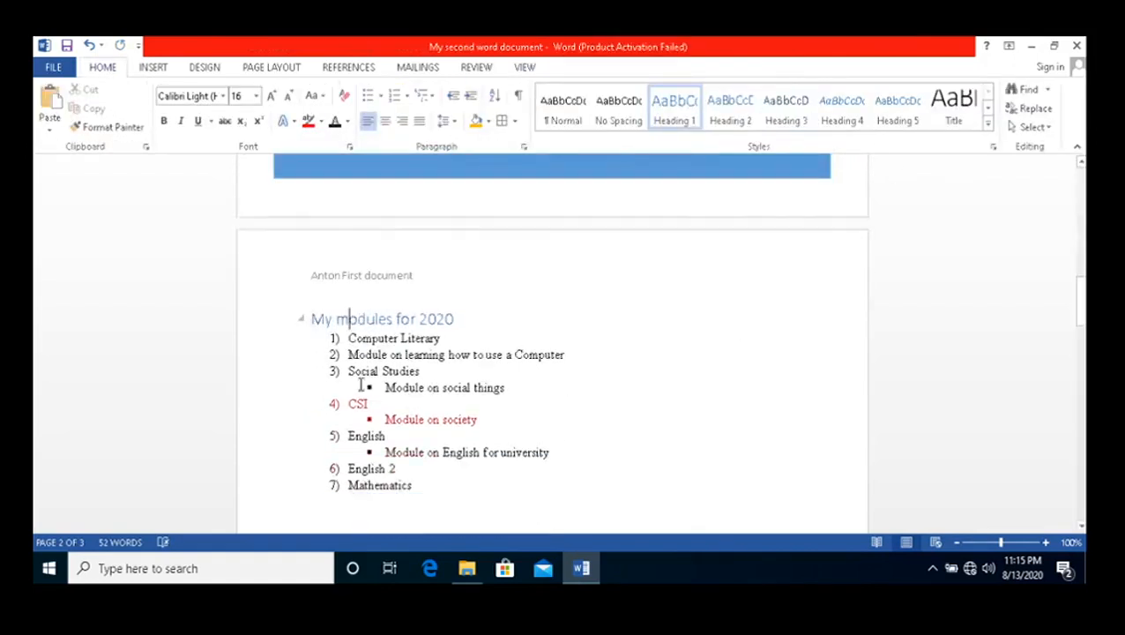
scroll(254, 258, down, 5)
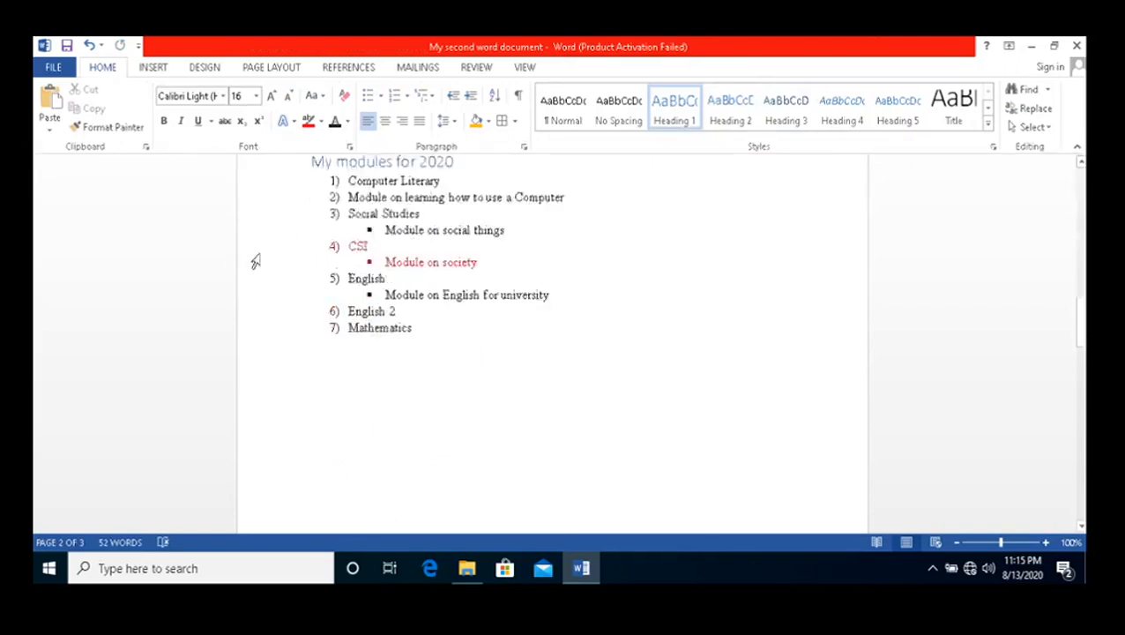
scroll(371, 365, up, 4)
scroll(375, 319, down, 8)
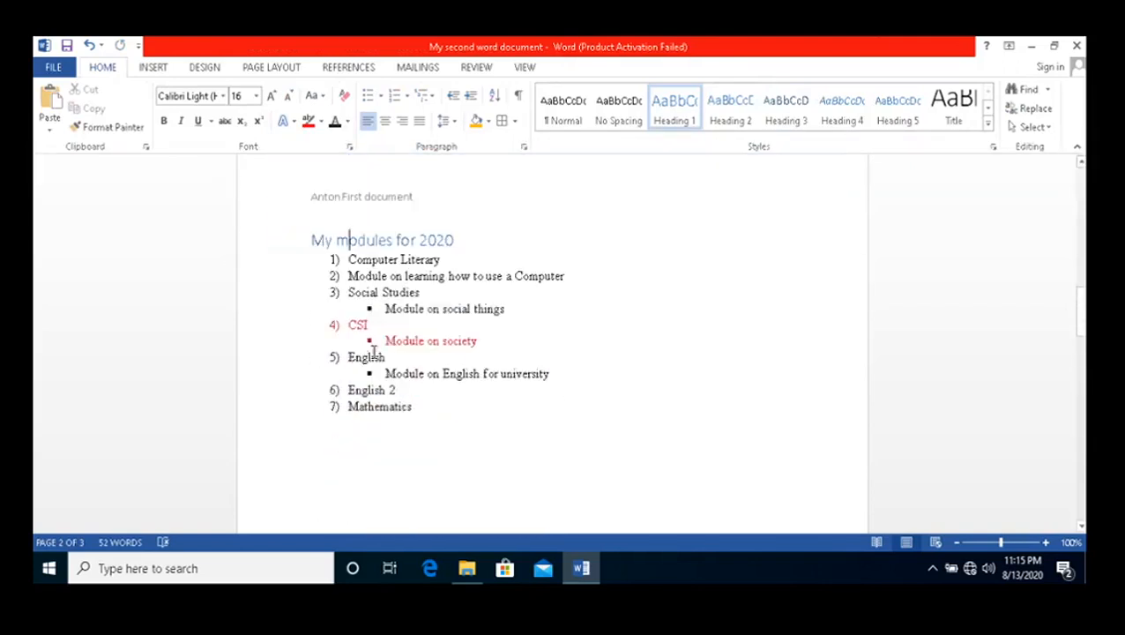
scroll(374, 320, down, 10)
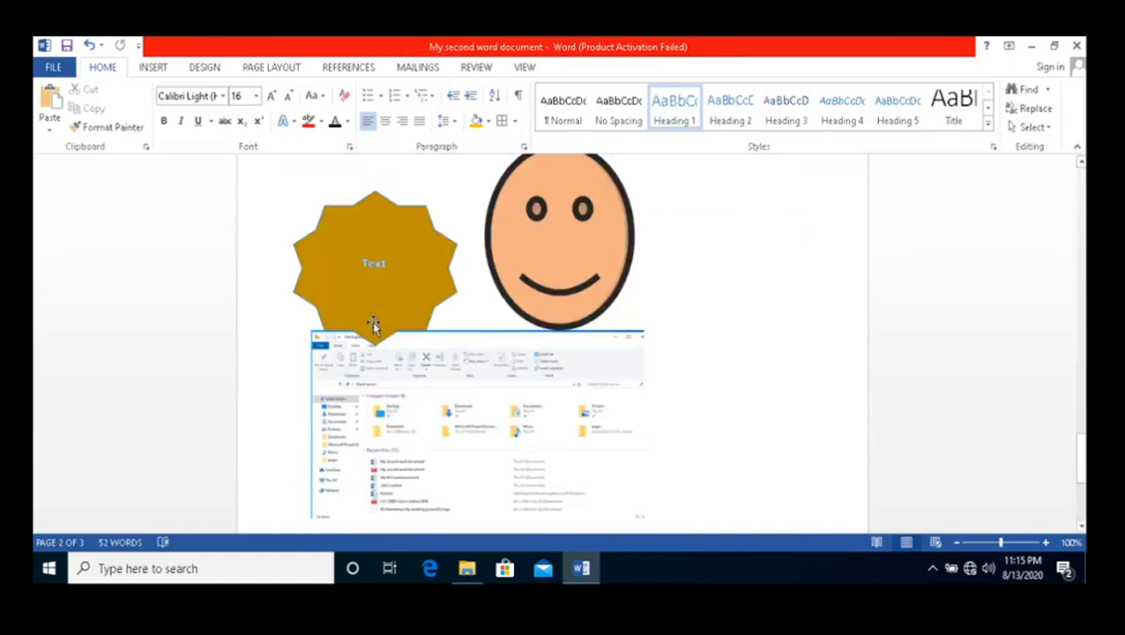
click(154, 67)
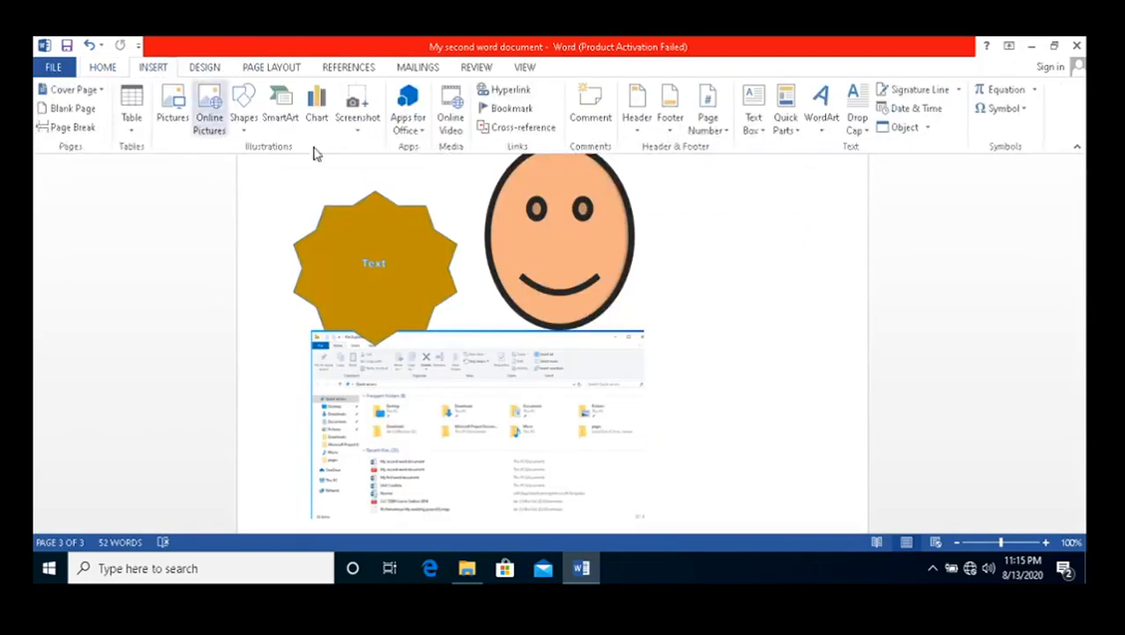
click(667, 130)
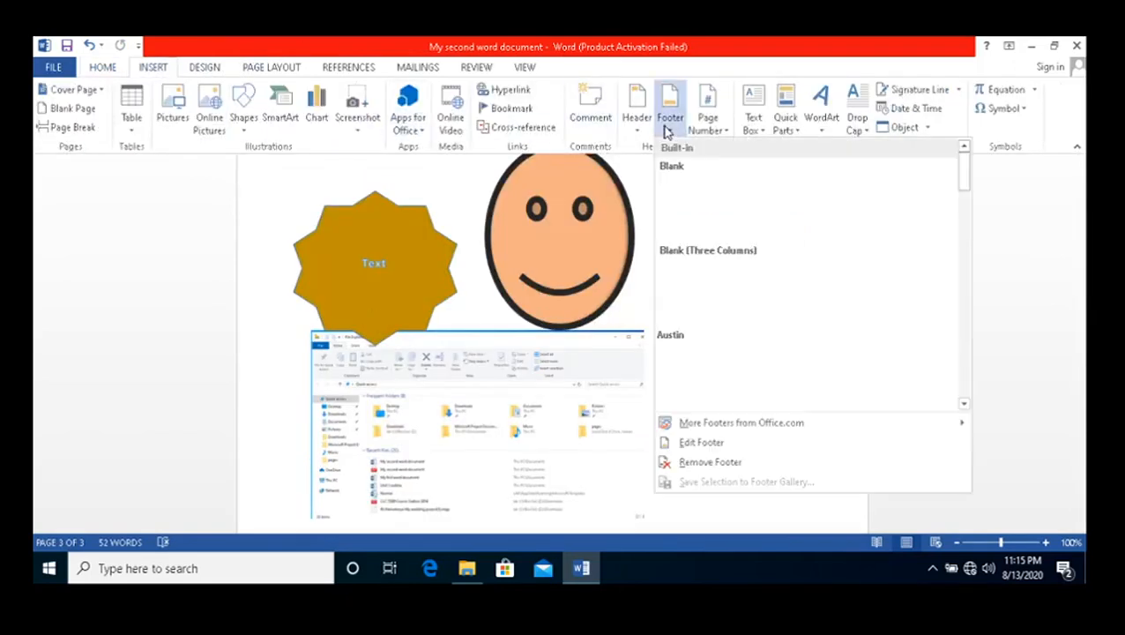
click(701, 205)
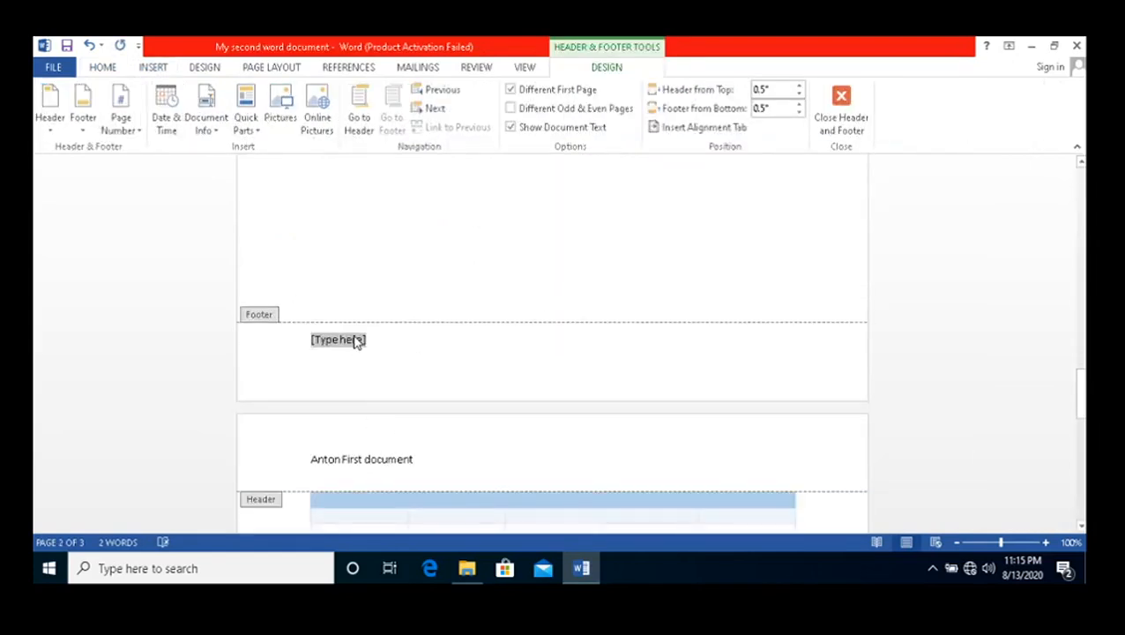
key(BackSpace)
text(My footer)
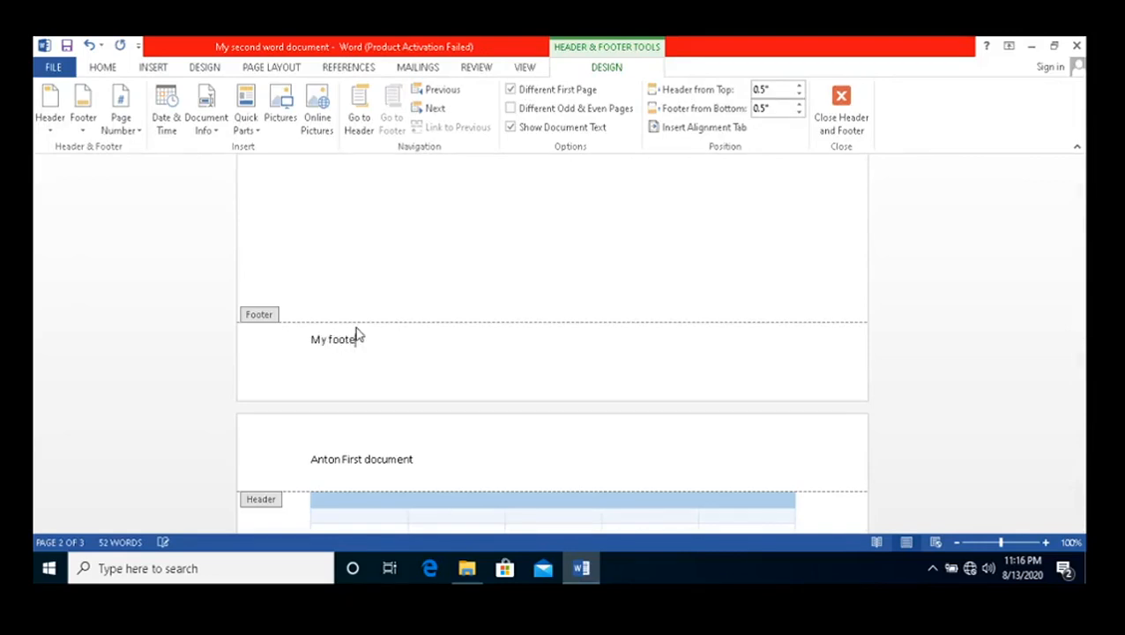
click(833, 110)
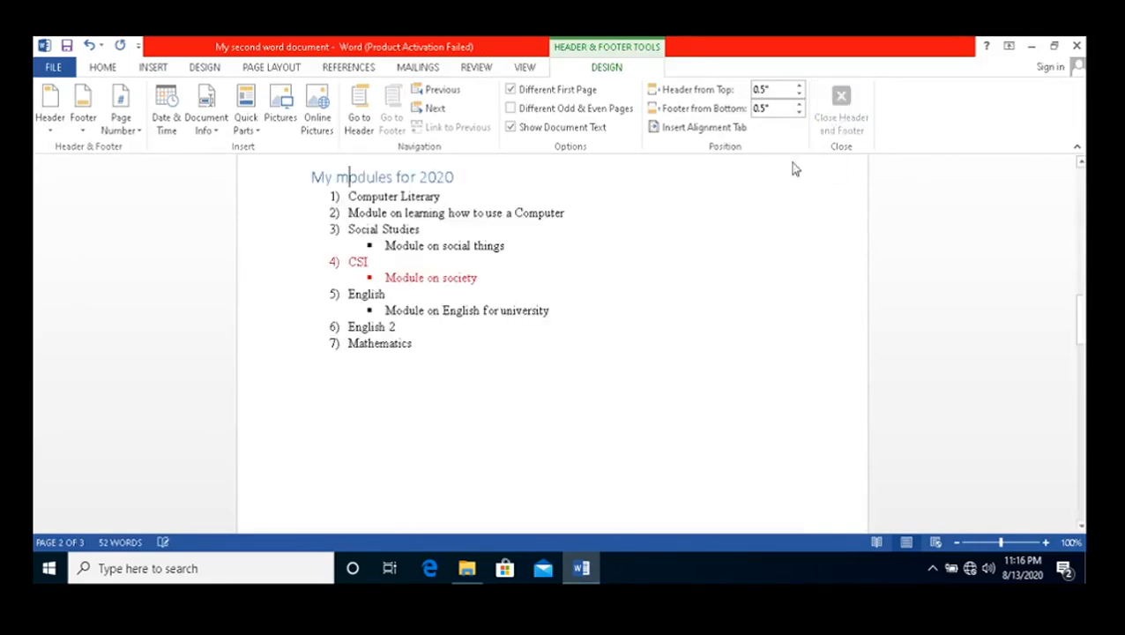
- Insert a Plain Number 2 page number at the bottom of the page and close the footer
scroll(329, 294, down, 10)
scroll(345, 343, down, 15)
click(348, 463)
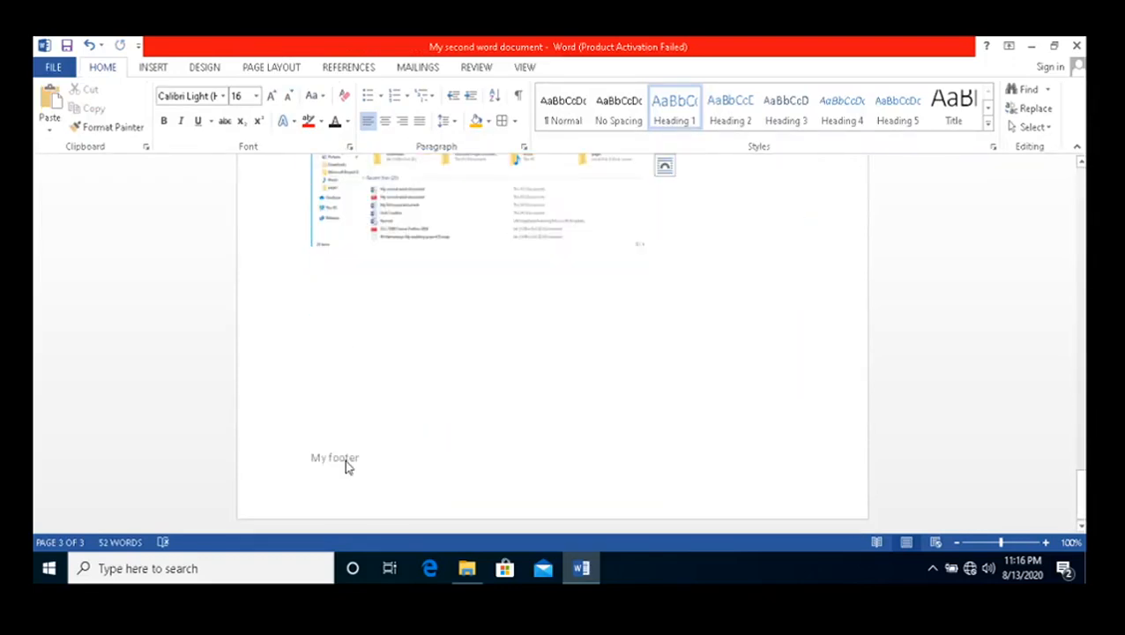
click(134, 74)
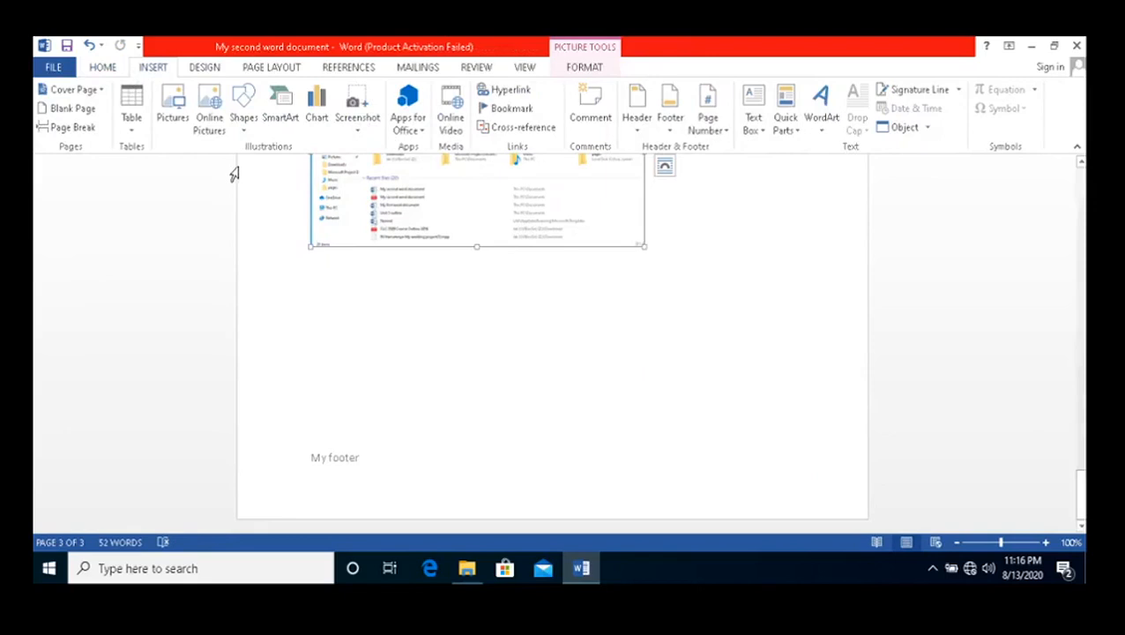
click(709, 124)
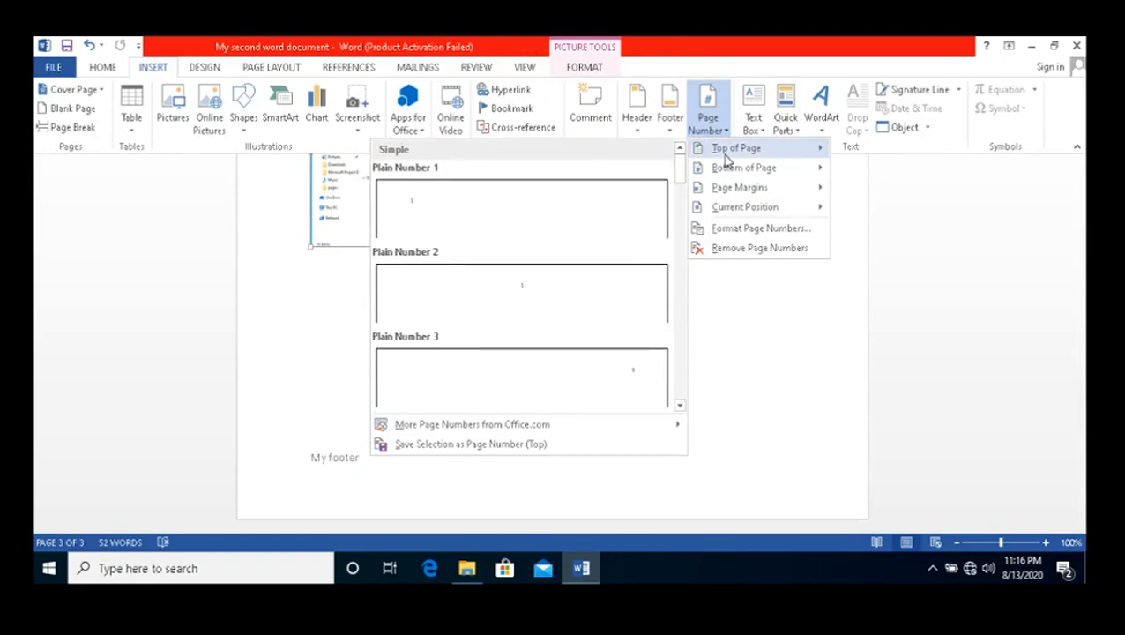
mouse_move(749, 187)
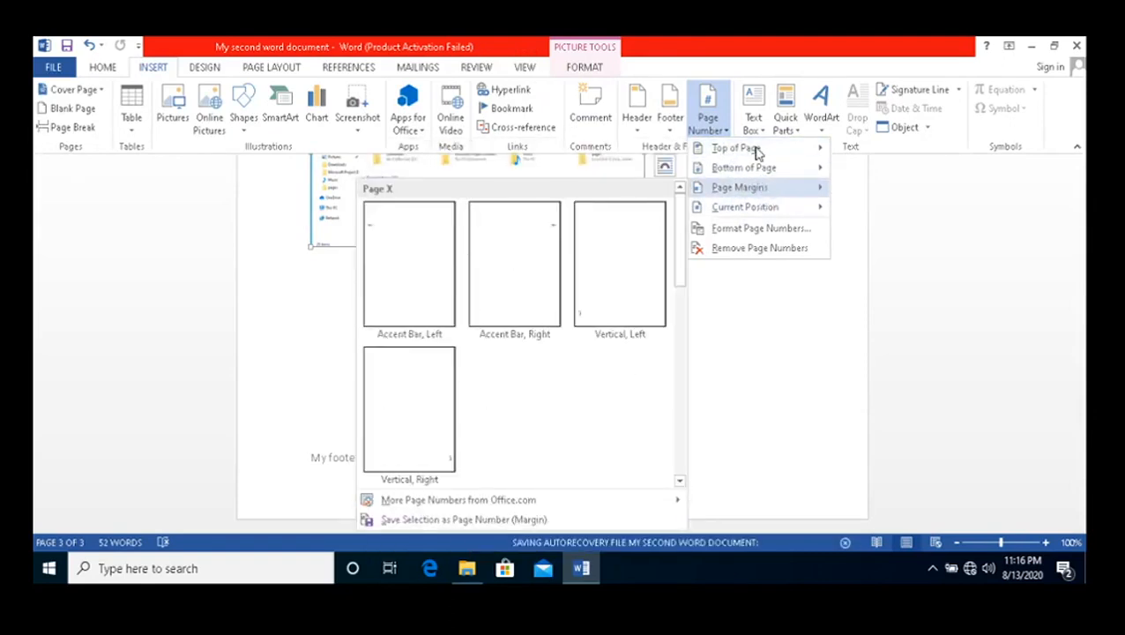
mouse_move(756, 151)
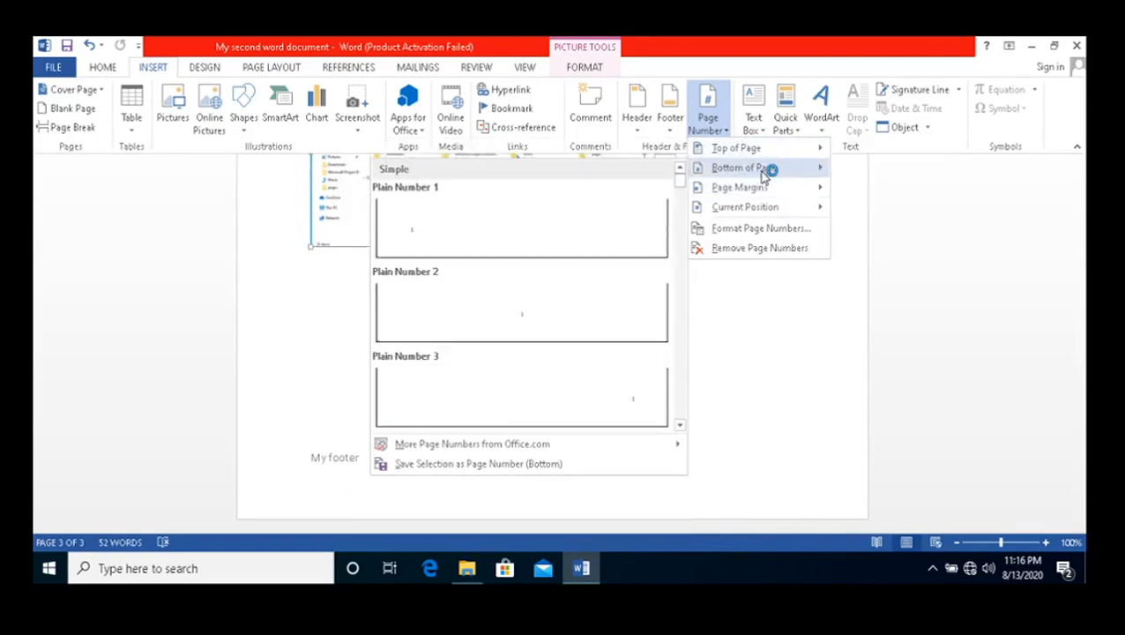
click(537, 307)
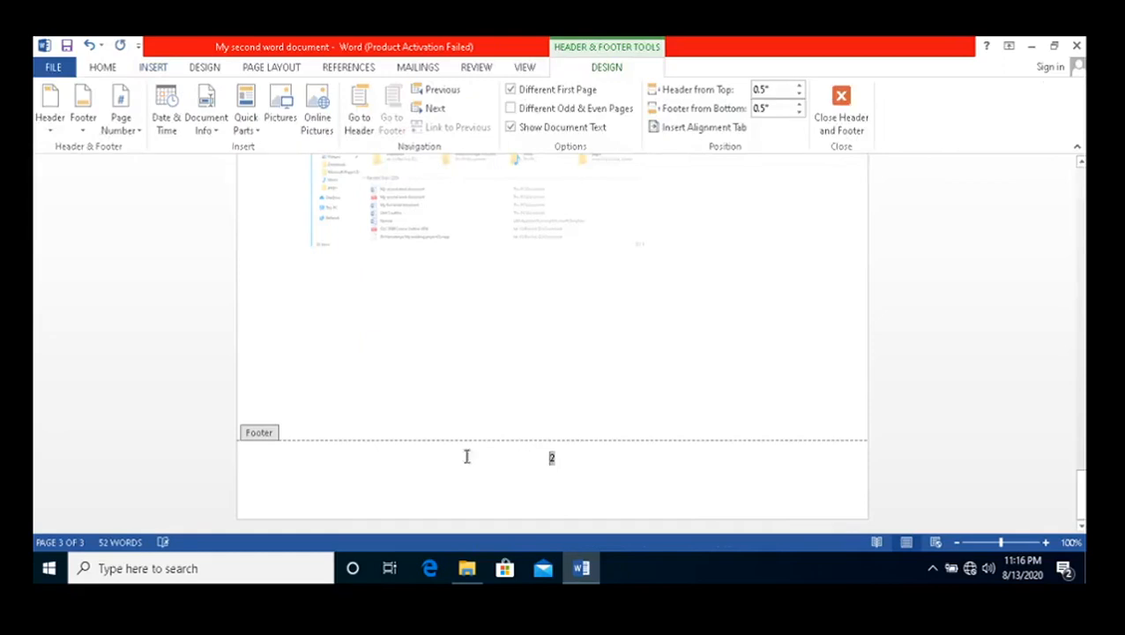
click(843, 113)
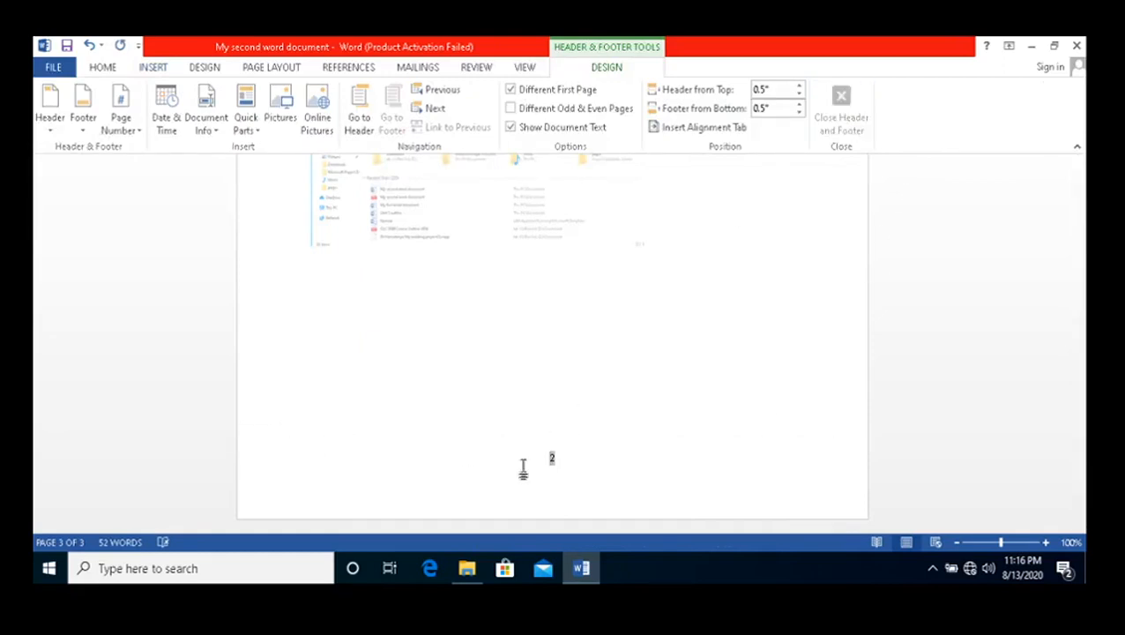
- Enter the author's name in the footer on the line below the page number, and leave footer editing
scroll(500, 400, up, 3)
scroll(502, 401, up, 5)
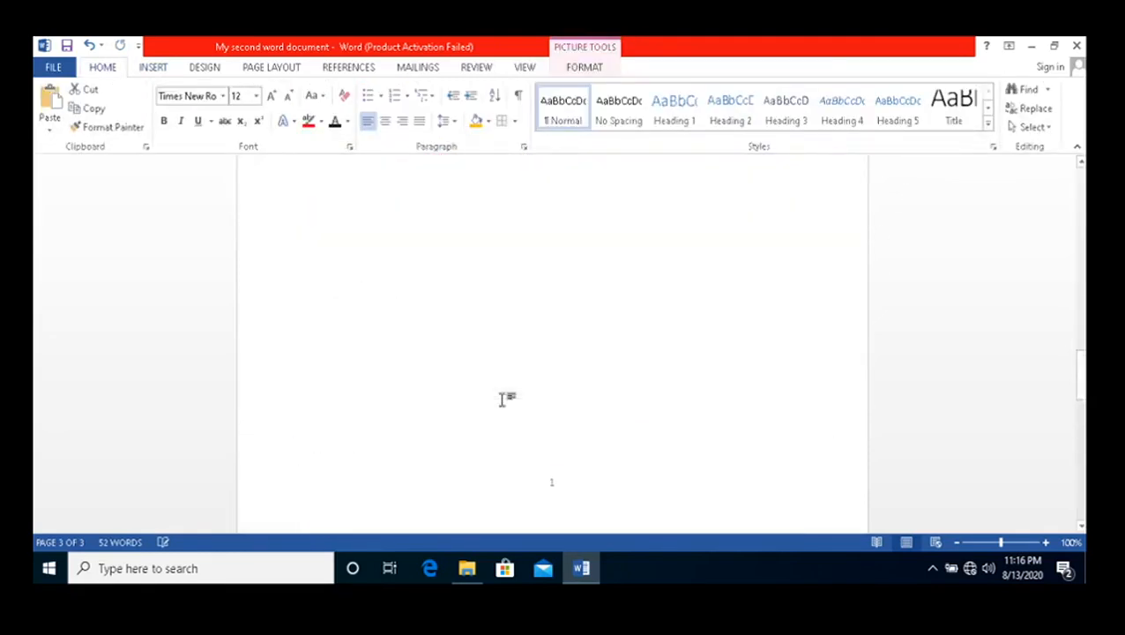
scroll(529, 366, down, 2)
click(556, 329)
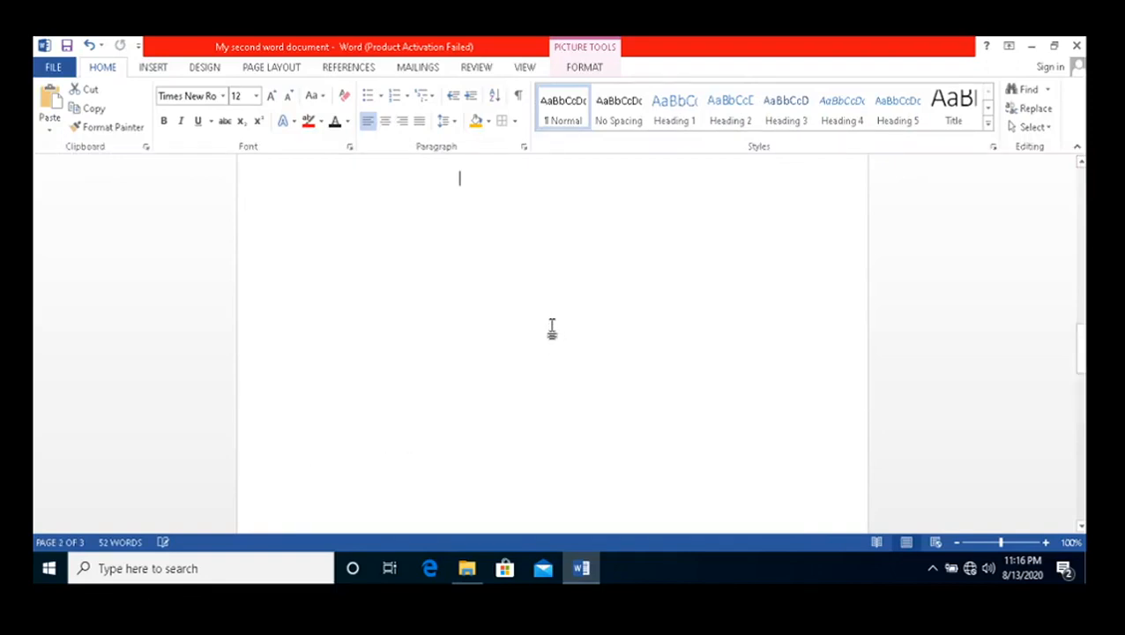
scroll(547, 346, down, 5)
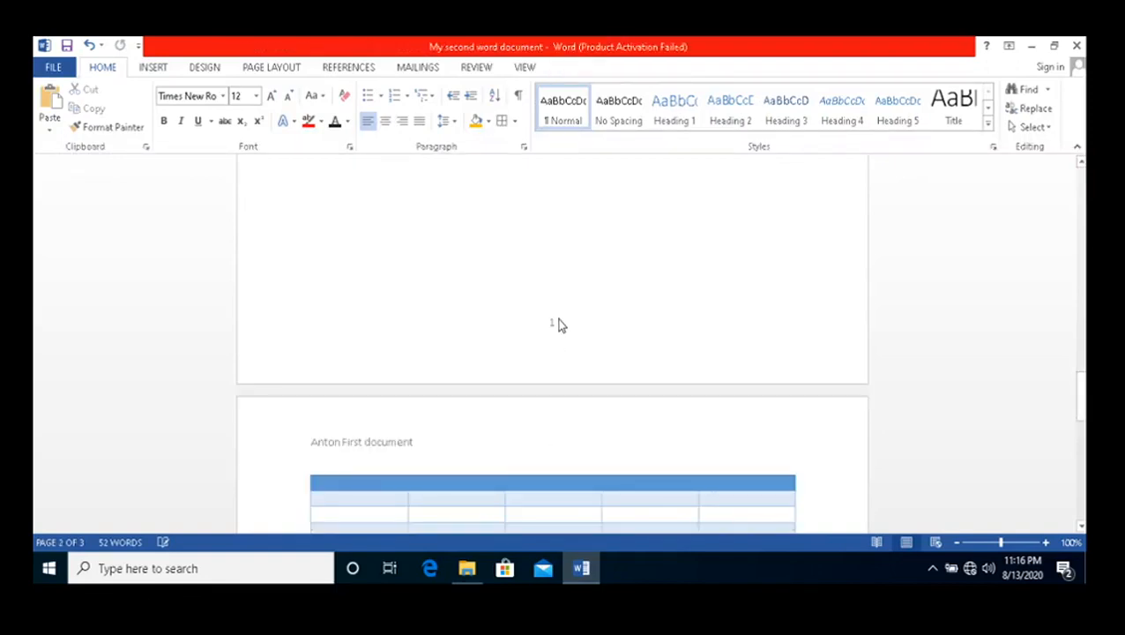
double_click(552, 331)
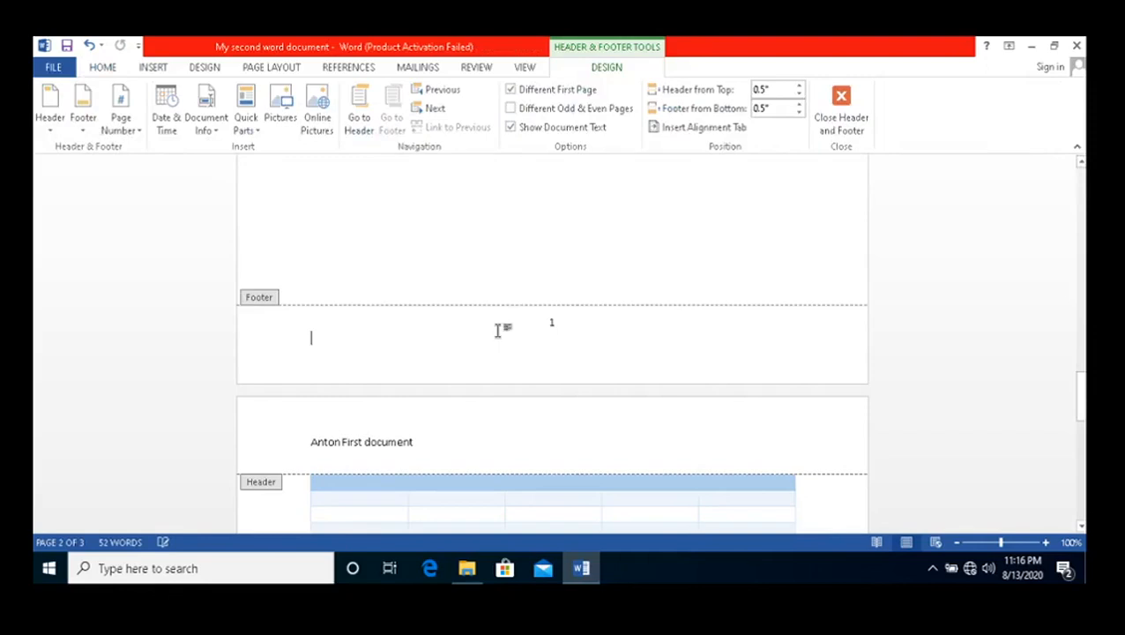
click(508, 319)
click(344, 360)
text(Anton)
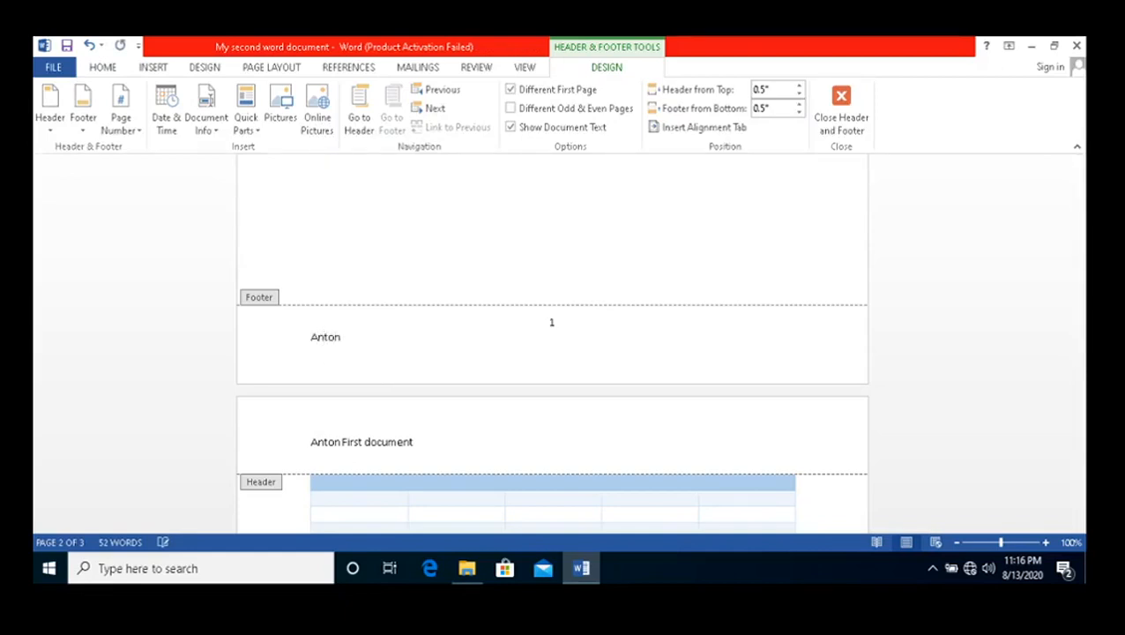
click(859, 110)
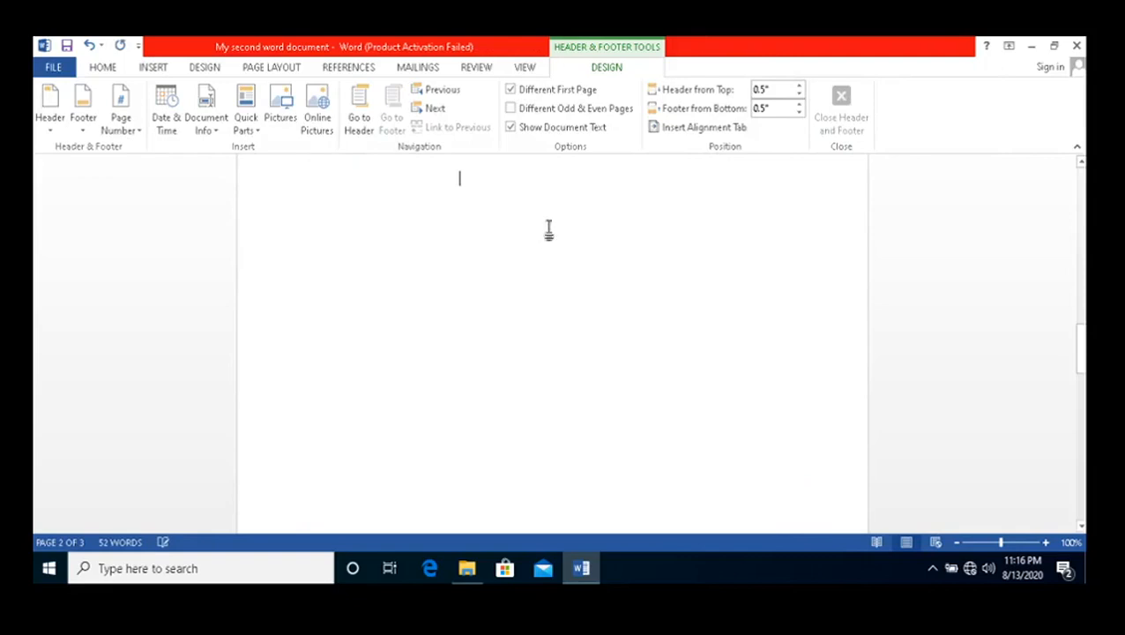
- Insert the built-in Banded Quote text box and move it to the empty area below the module list
scroll(529, 286, down, 15)
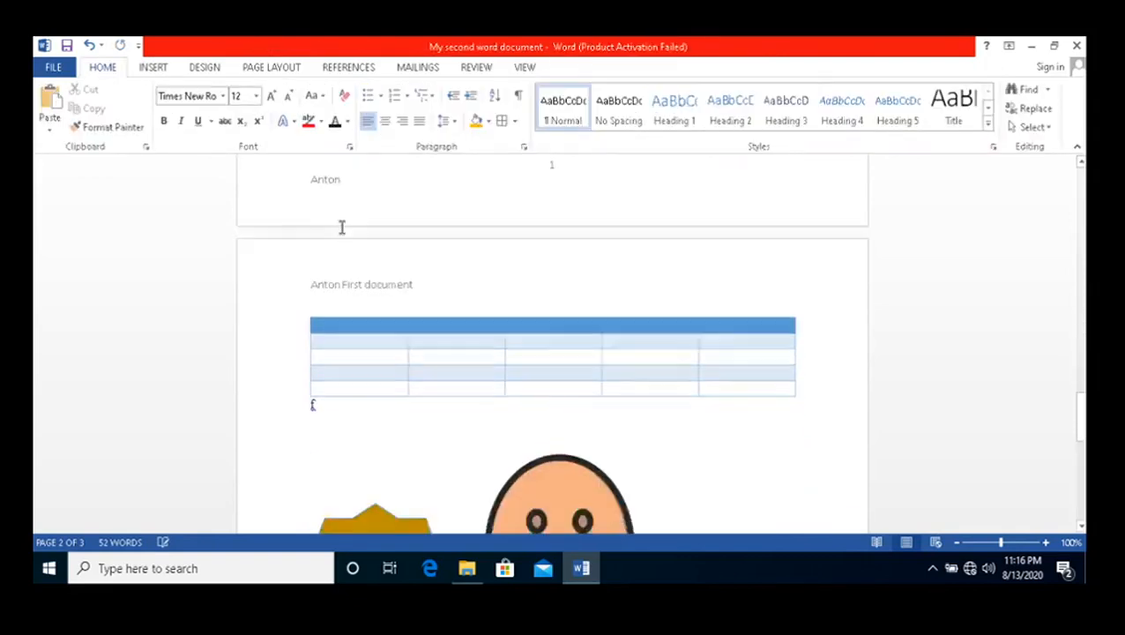
scroll(340, 225, down, 3)
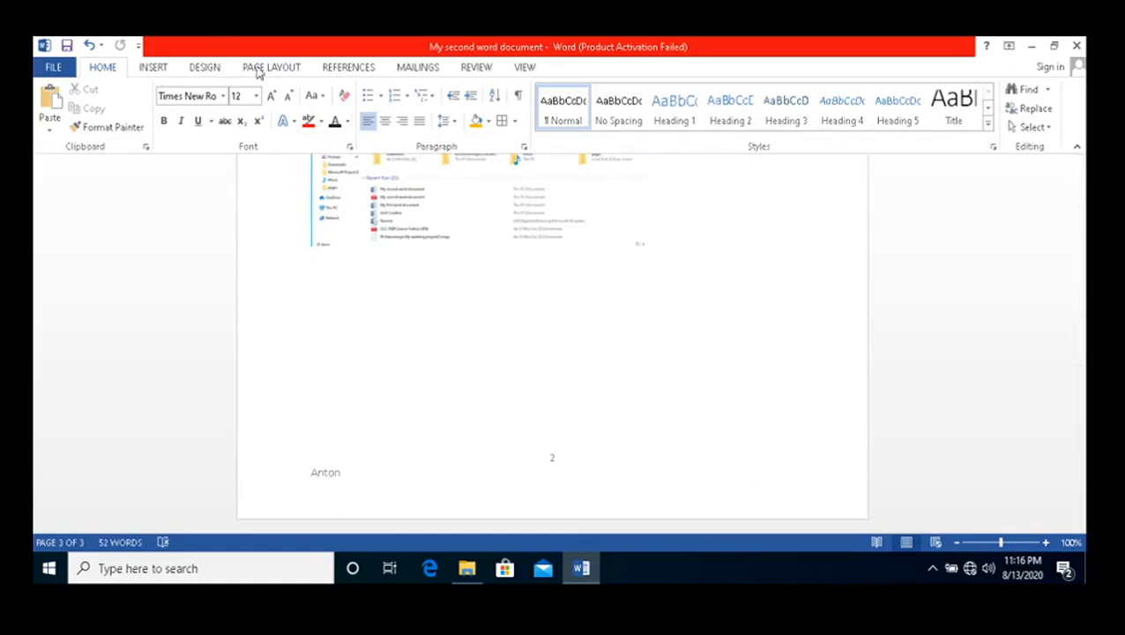
click(153, 68)
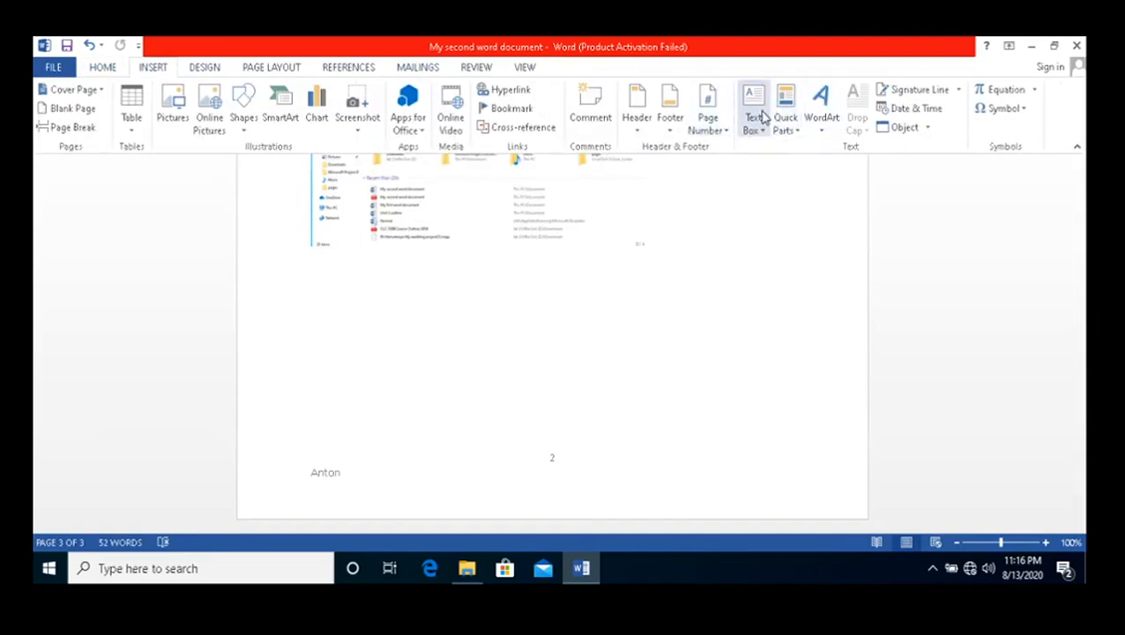
click(831, 112)
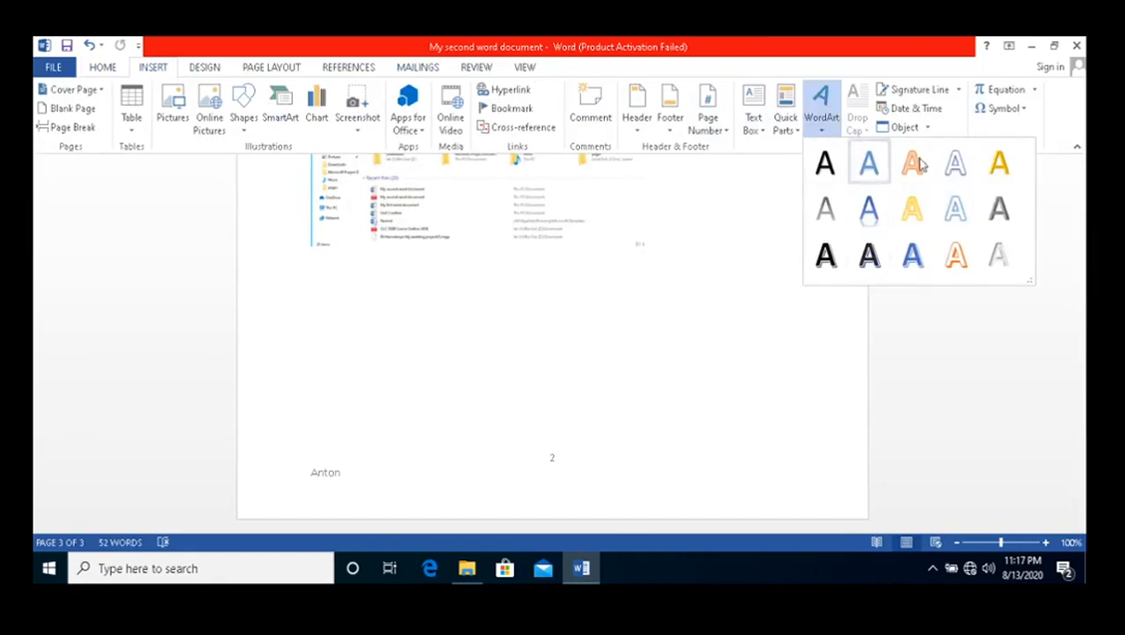
click(713, 255)
click(753, 120)
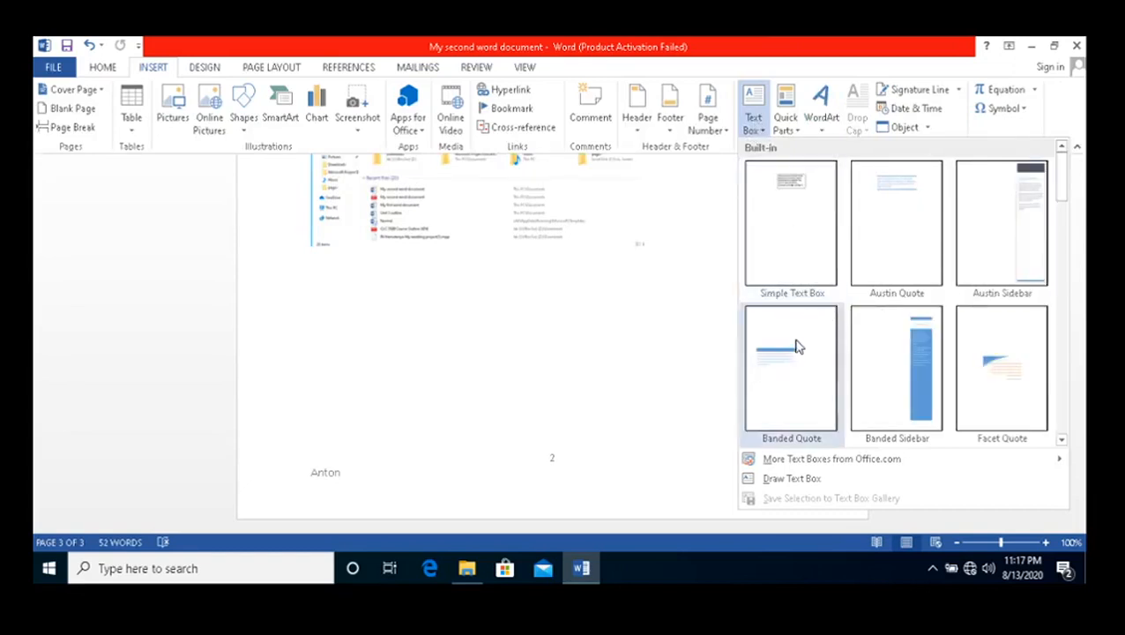
click(788, 354)
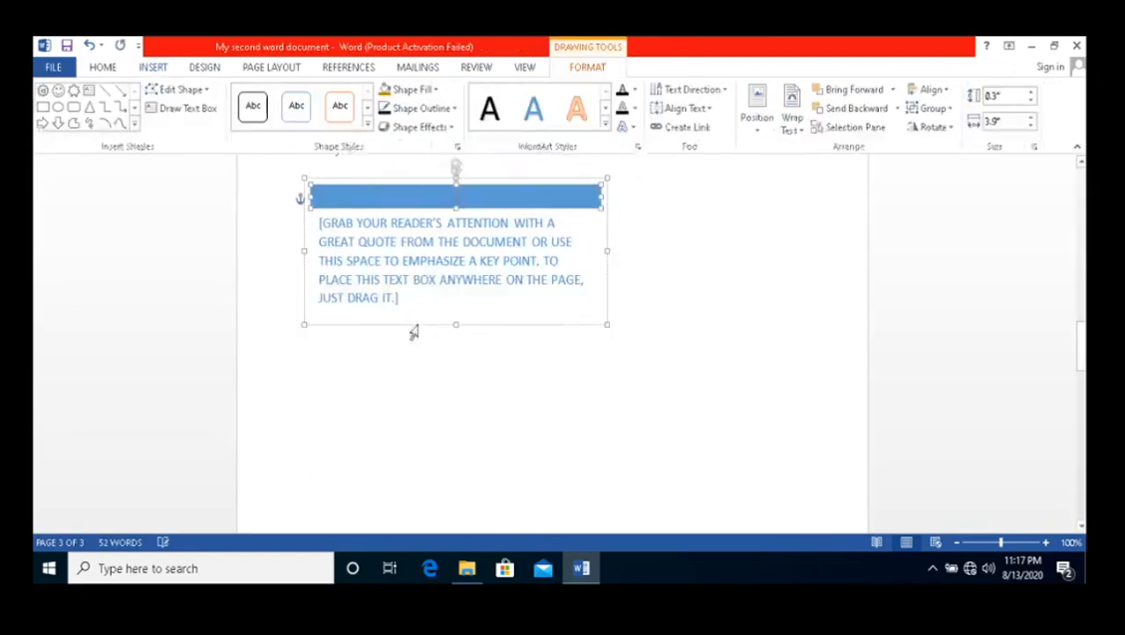
drag(520, 179, 491, 241)
- Try to insert a signature line with the suggested signer's name between the module list and the quote box
scroll(458, 321, up, 2)
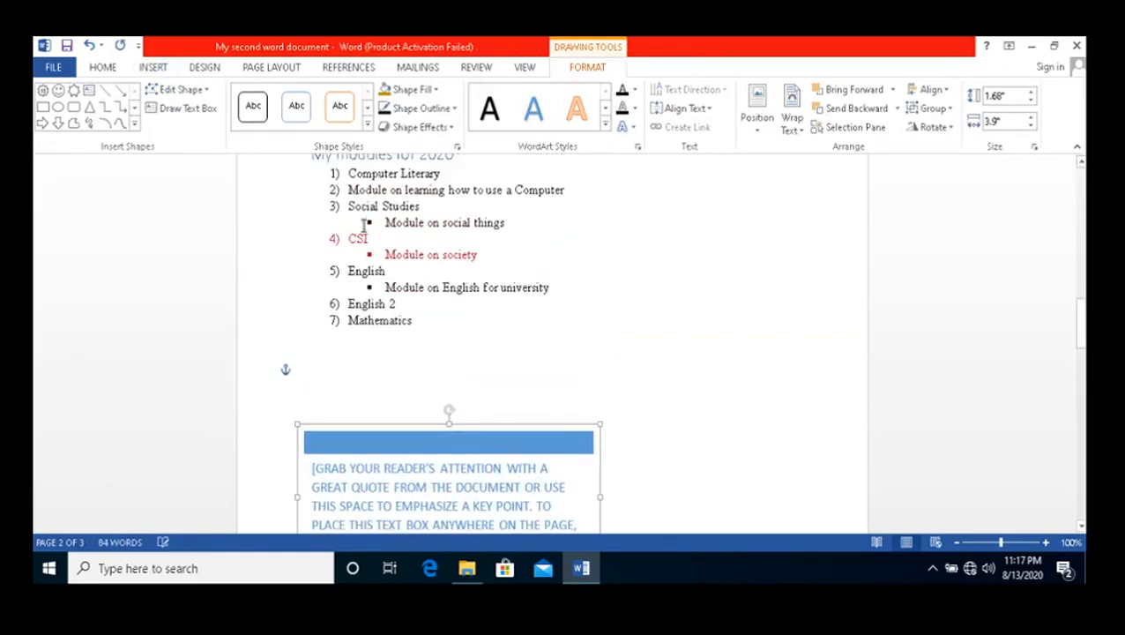
scroll(402, 251, down, 3)
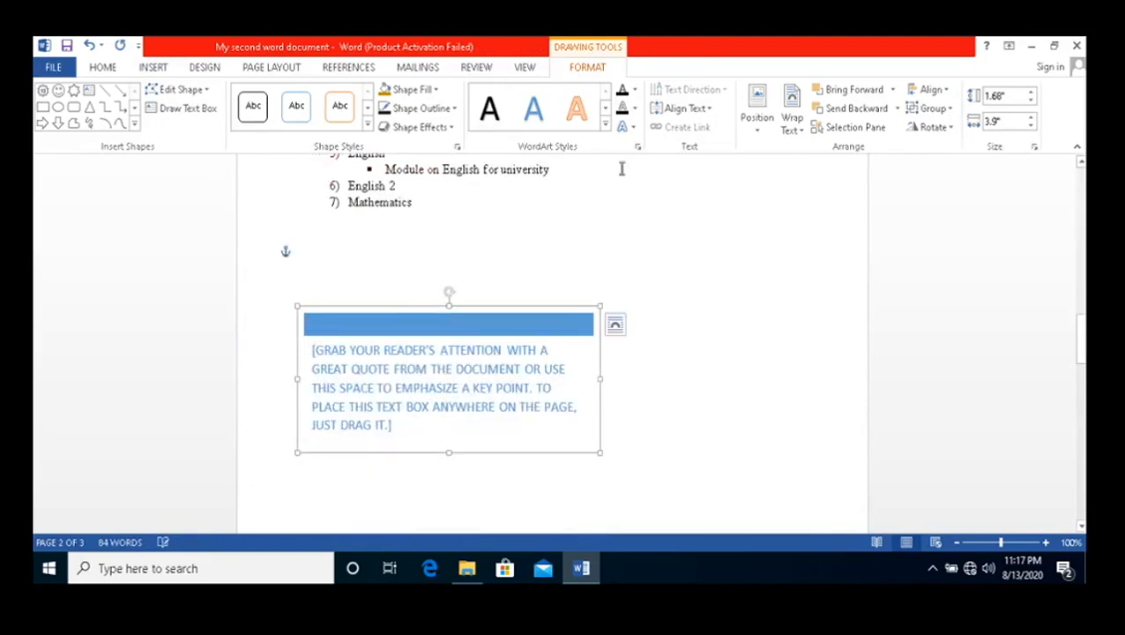
scroll(441, 261, down, 5)
scroll(441, 261, up, 5)
scroll(447, 264, up, 3)
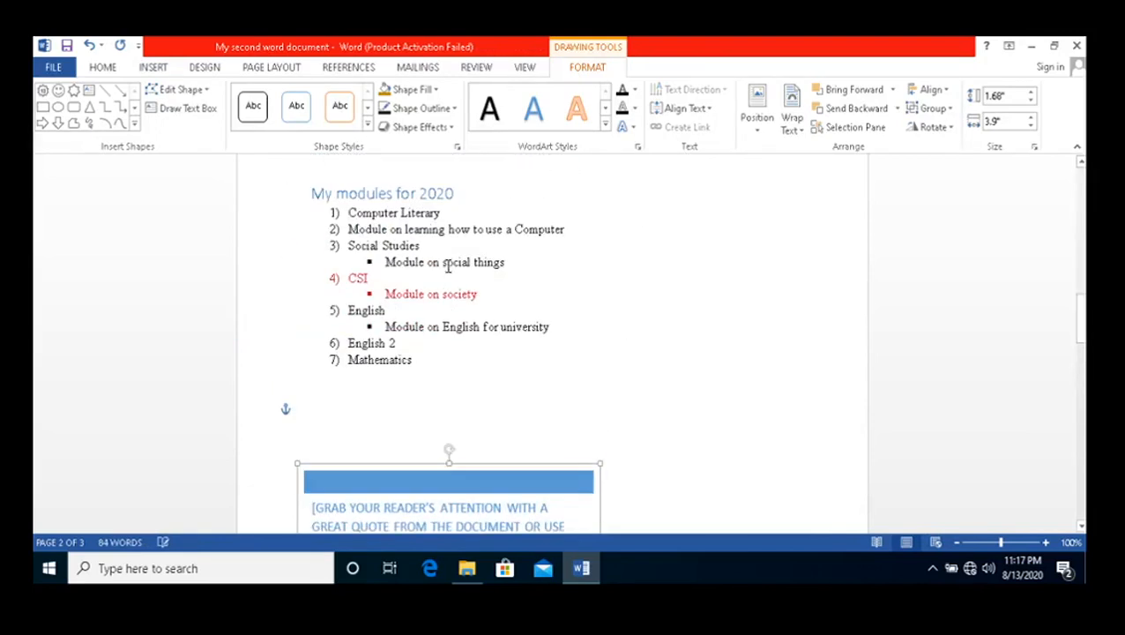
click(310, 410)
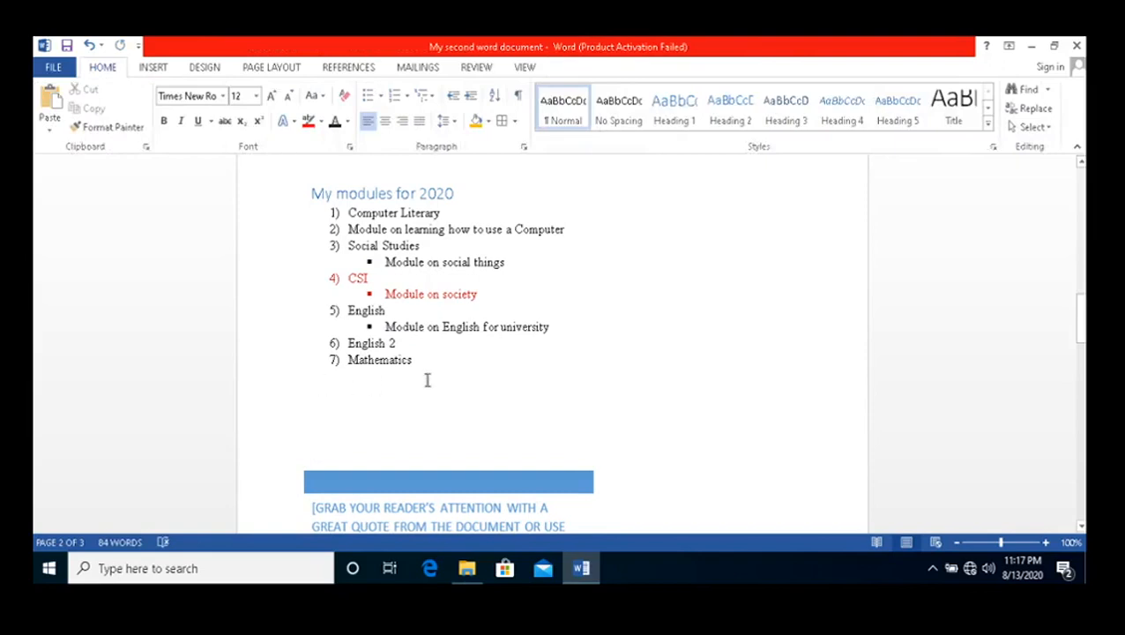
click(150, 67)
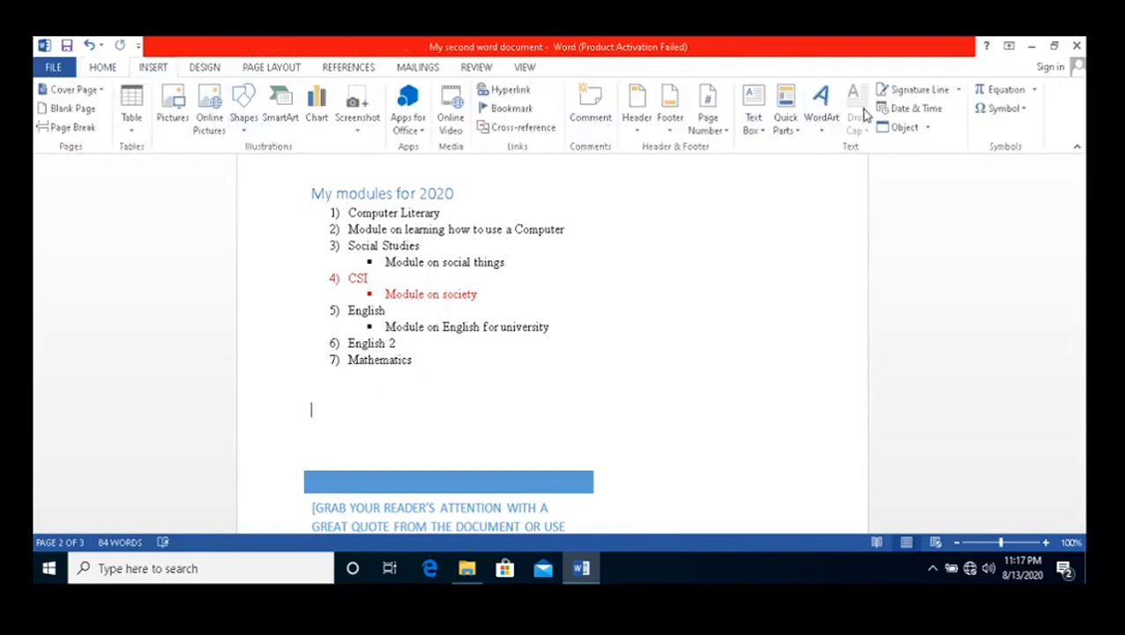
click(906, 91)
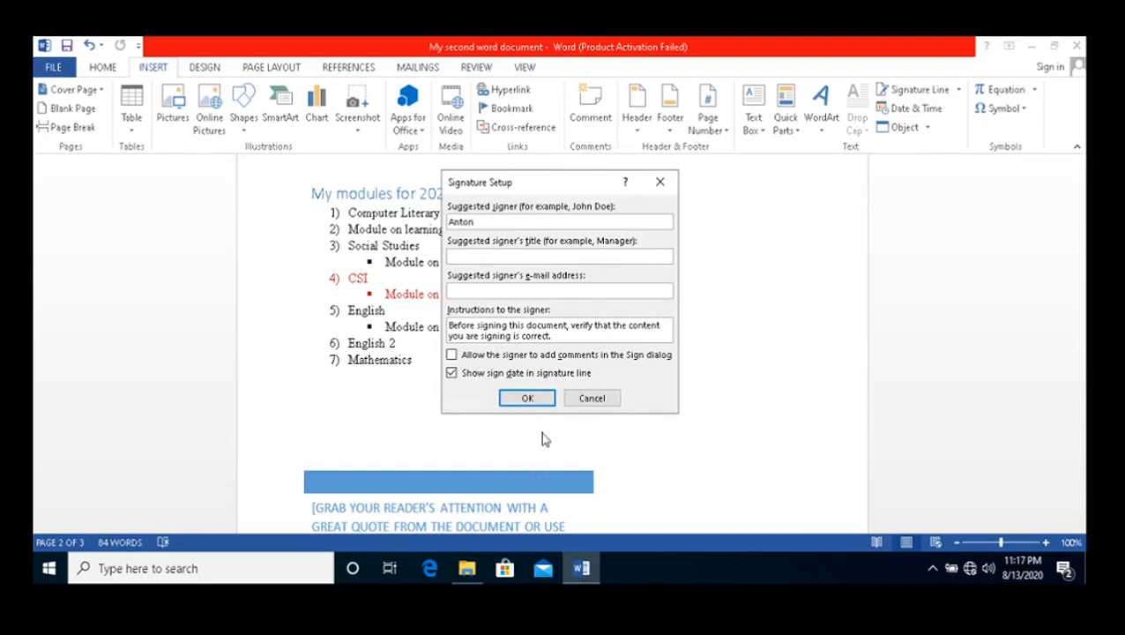
click(525, 398)
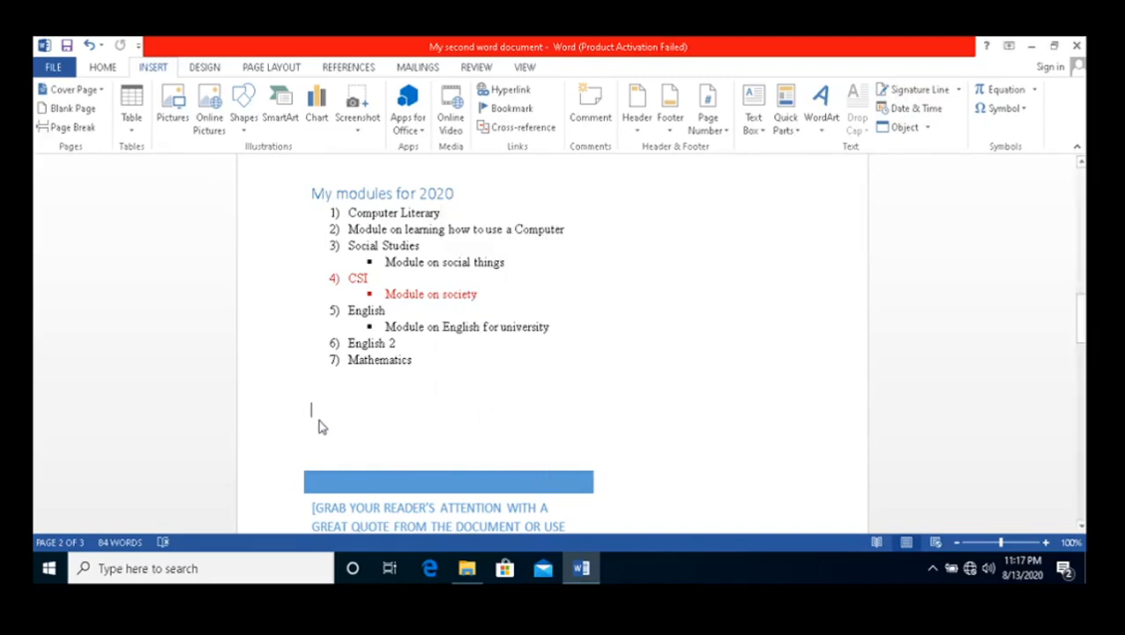
click(916, 97)
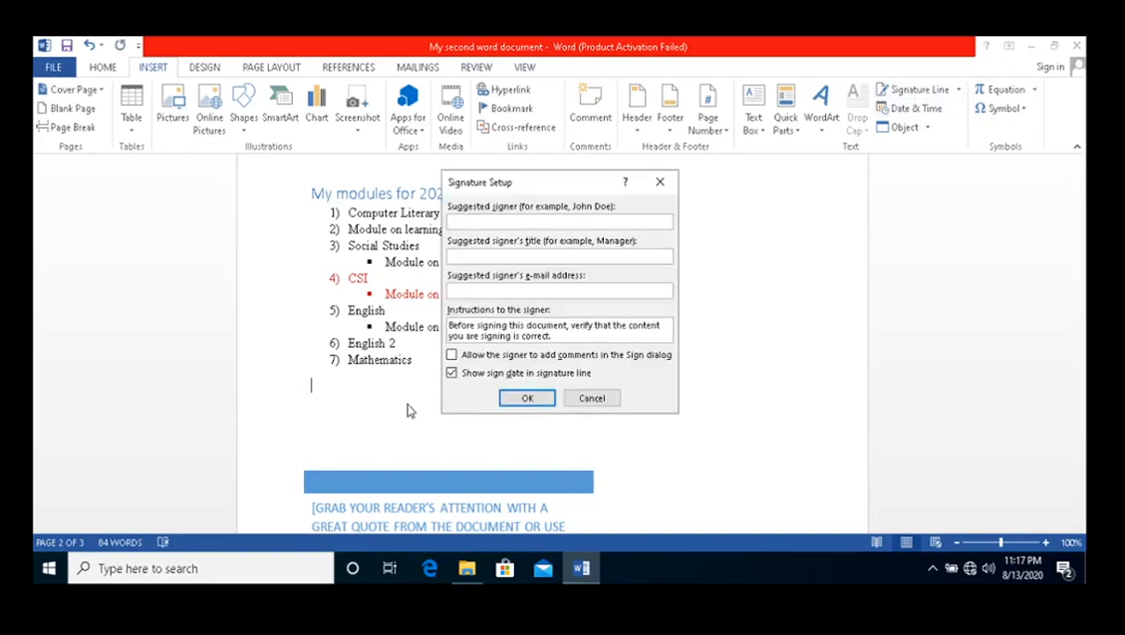
click(596, 398)
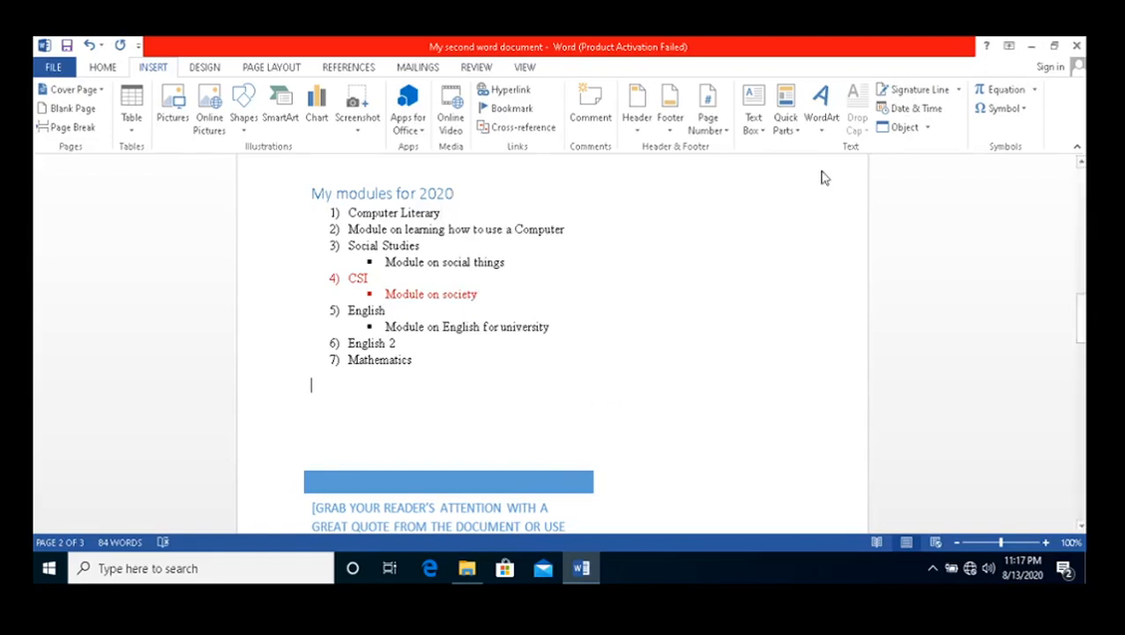
- Insert the date below the module list in the "Thursday, August 13, 2020" format, set to update automatically
click(913, 109)
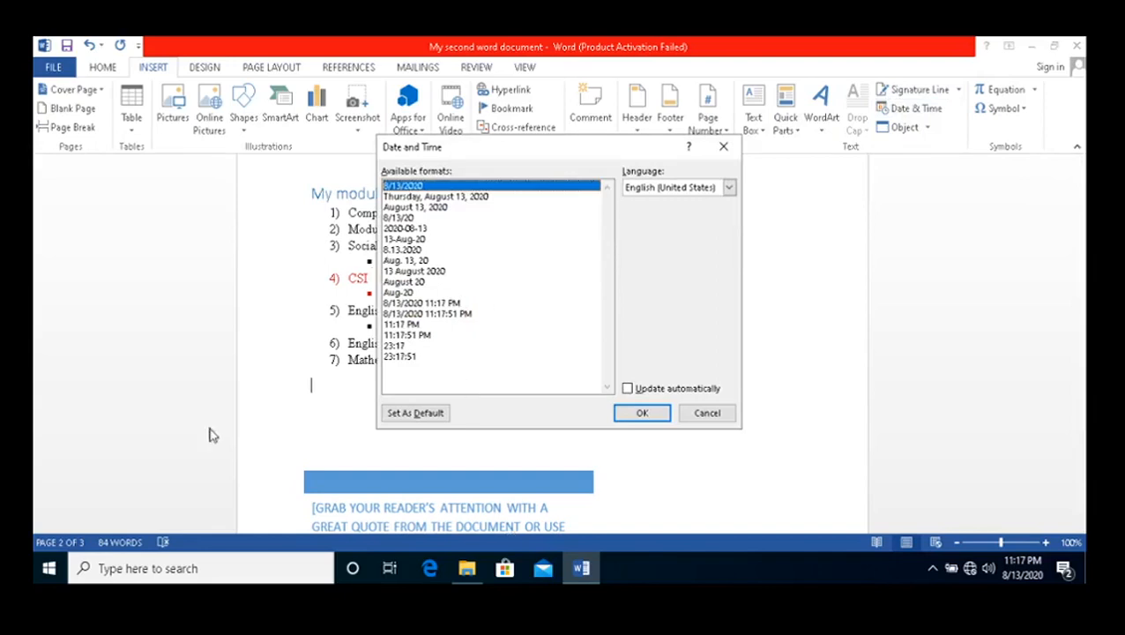
click(404, 196)
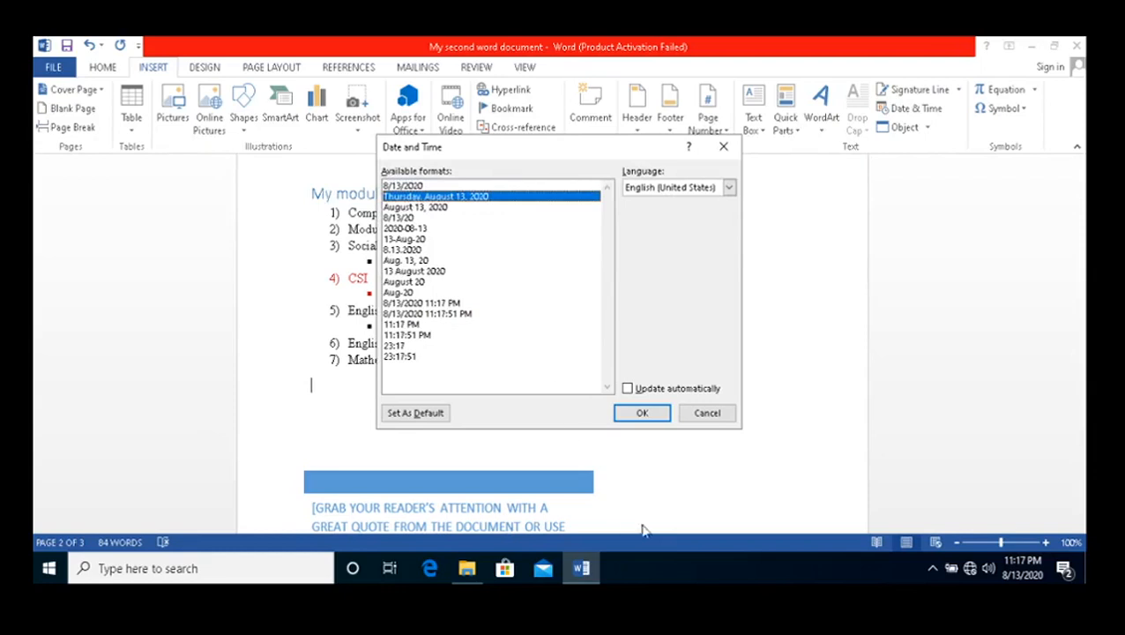
click(628, 389)
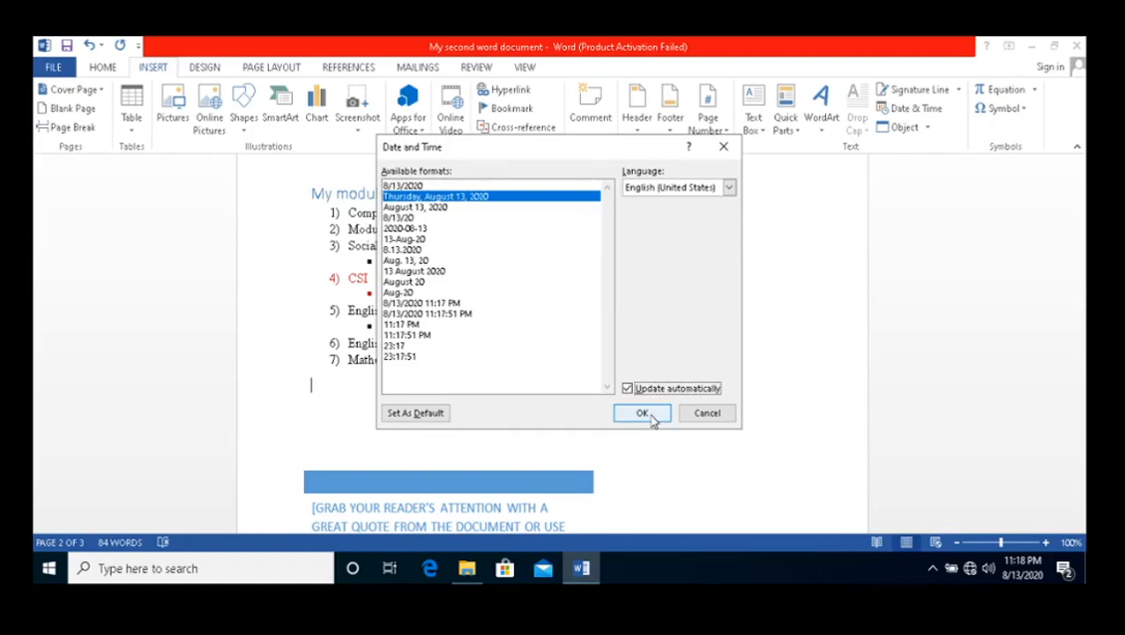
click(642, 413)
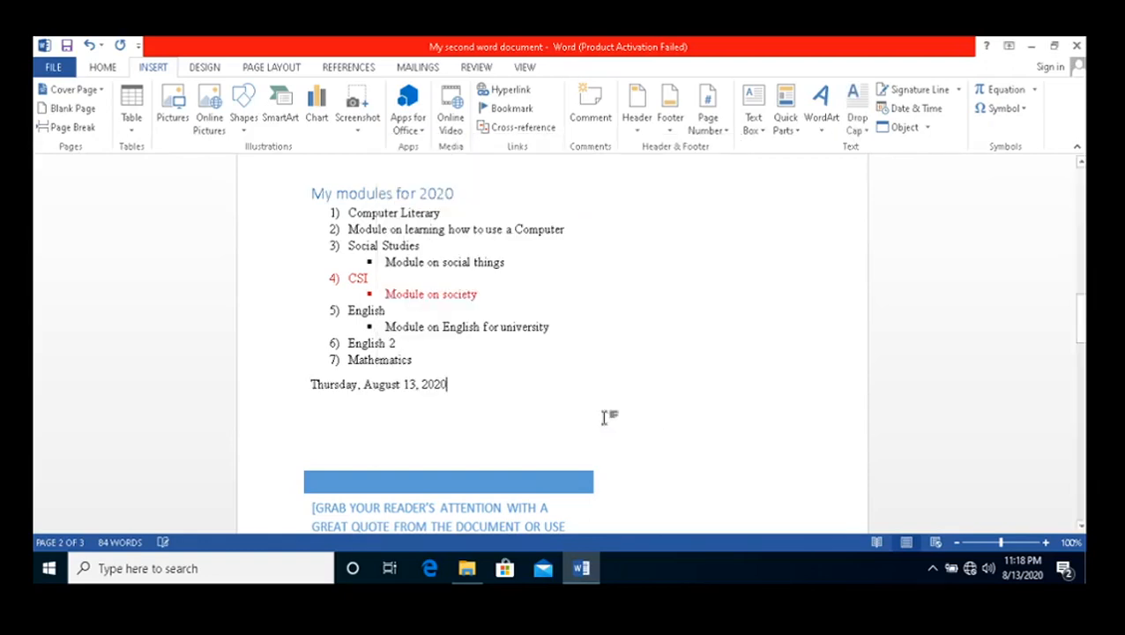
click(419, 399)
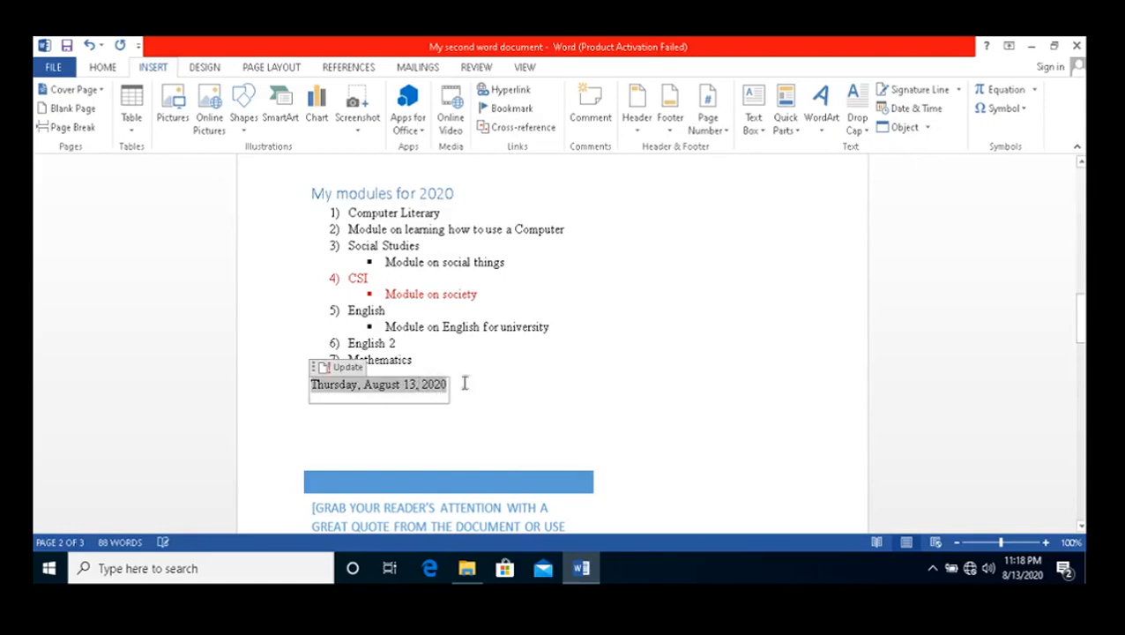
click(499, 392)
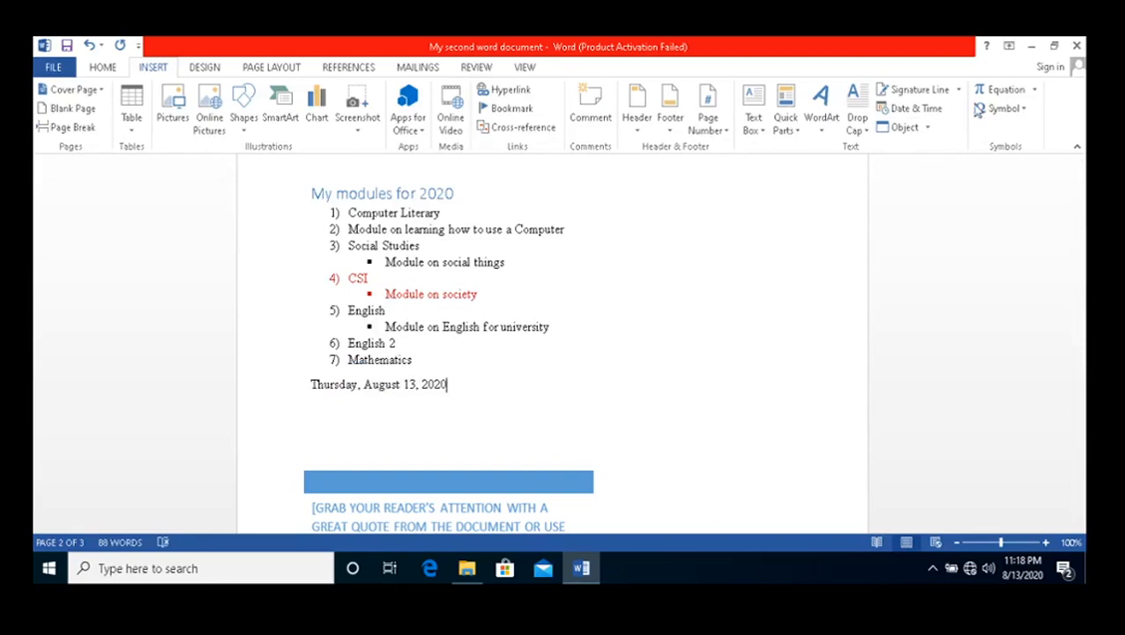
- Insert an empty equation placeholder directly after the date below the module list, and delete it again
click(1000, 89)
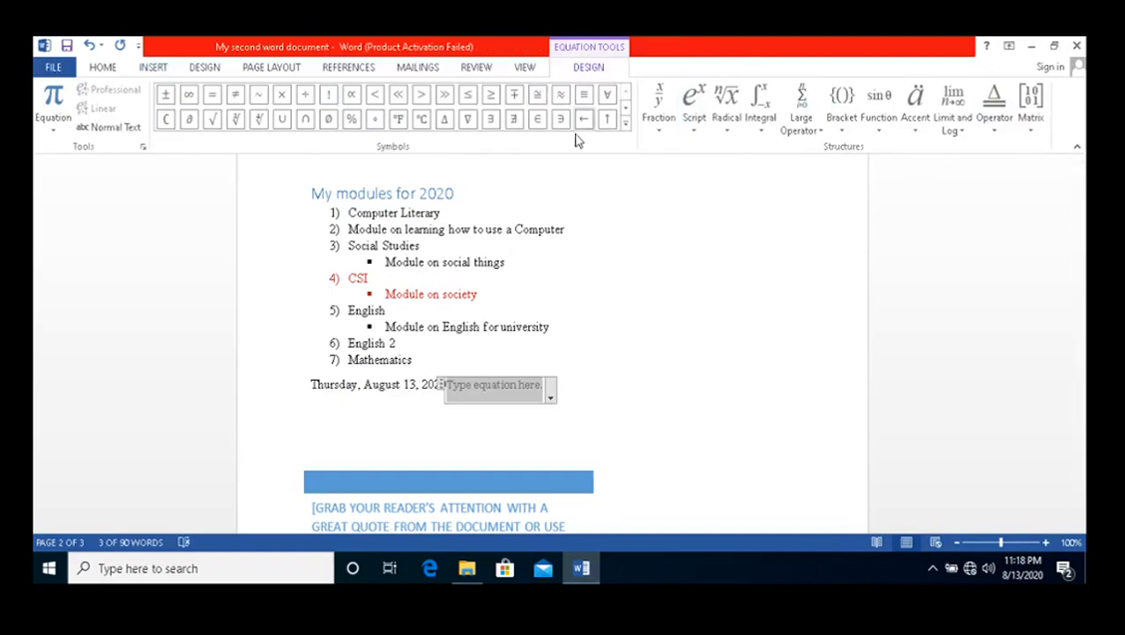
click(693, 336)
click(503, 395)
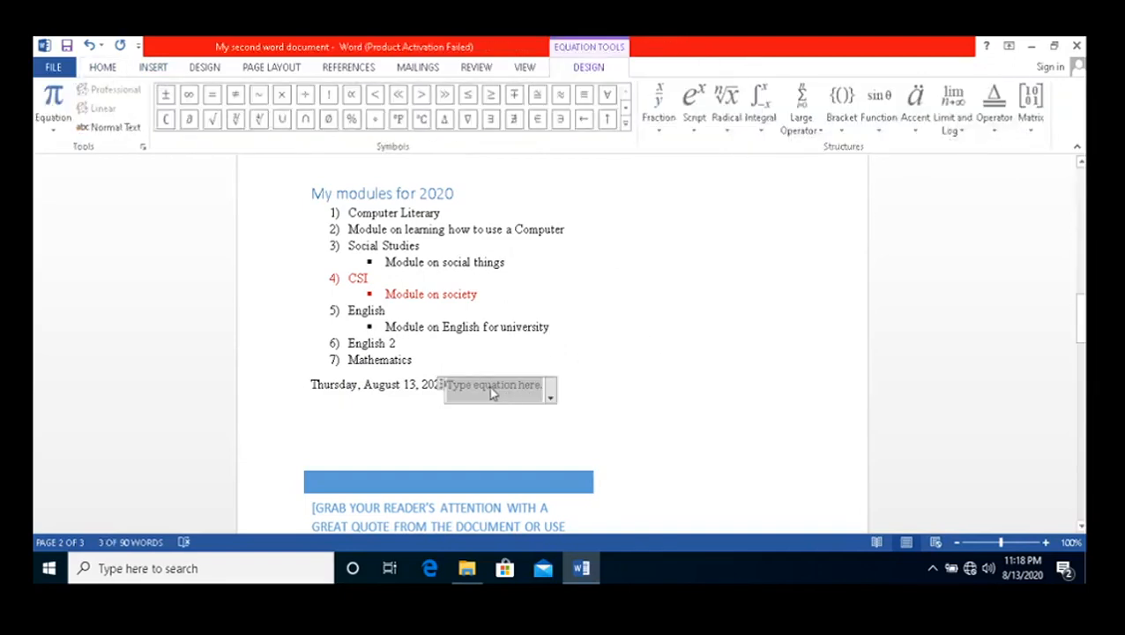
key(Delete)
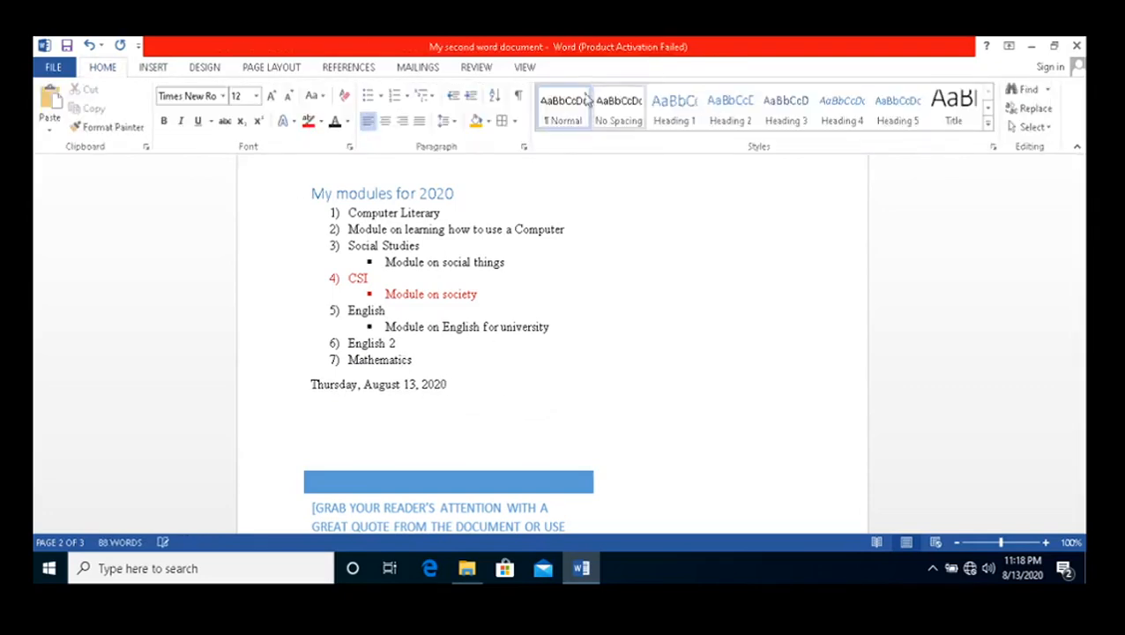
- Examine the full symbol collection, including the font choices and the Phonetic Extensions Supplement subset, and leave without inserting a symbol
click(152, 68)
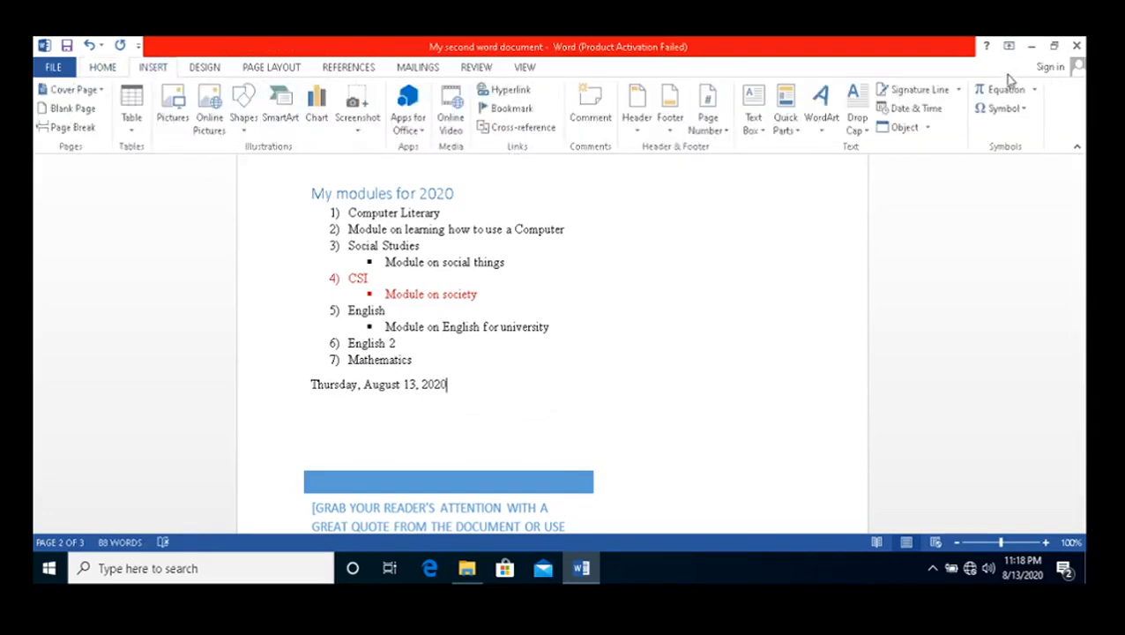
click(1013, 110)
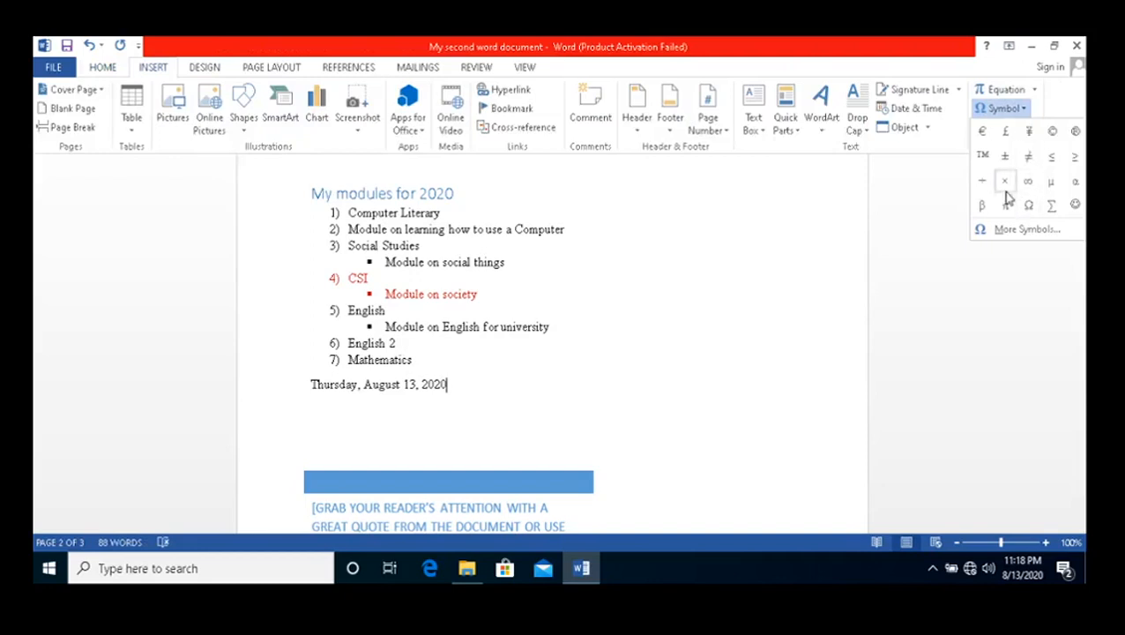
click(1020, 231)
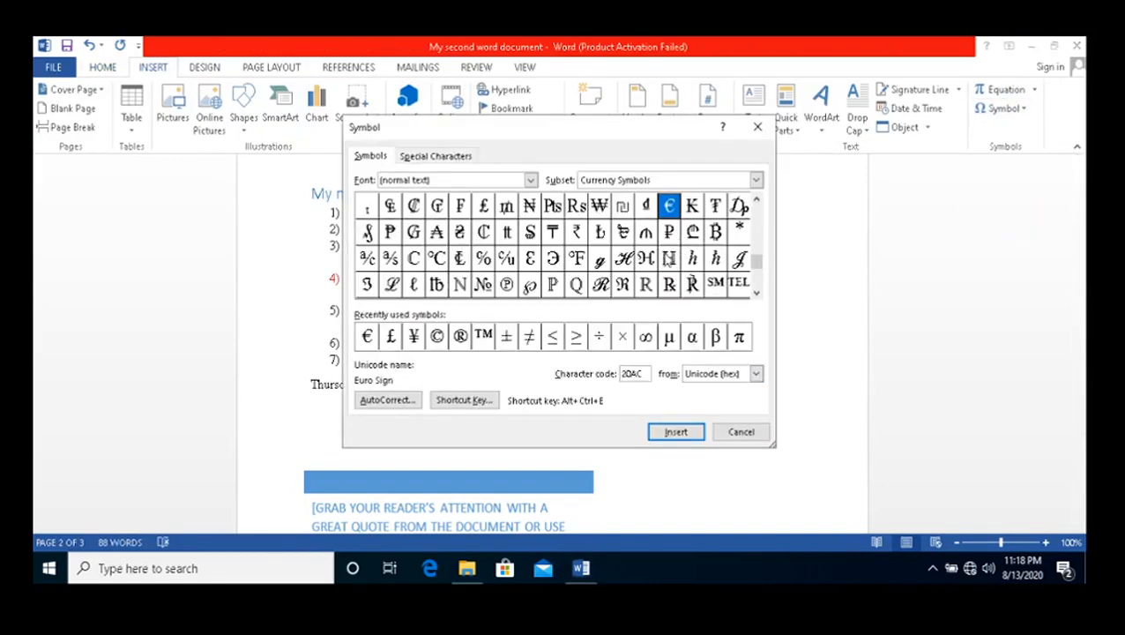
click(530, 181)
click(530, 181)
click(529, 180)
click(529, 181)
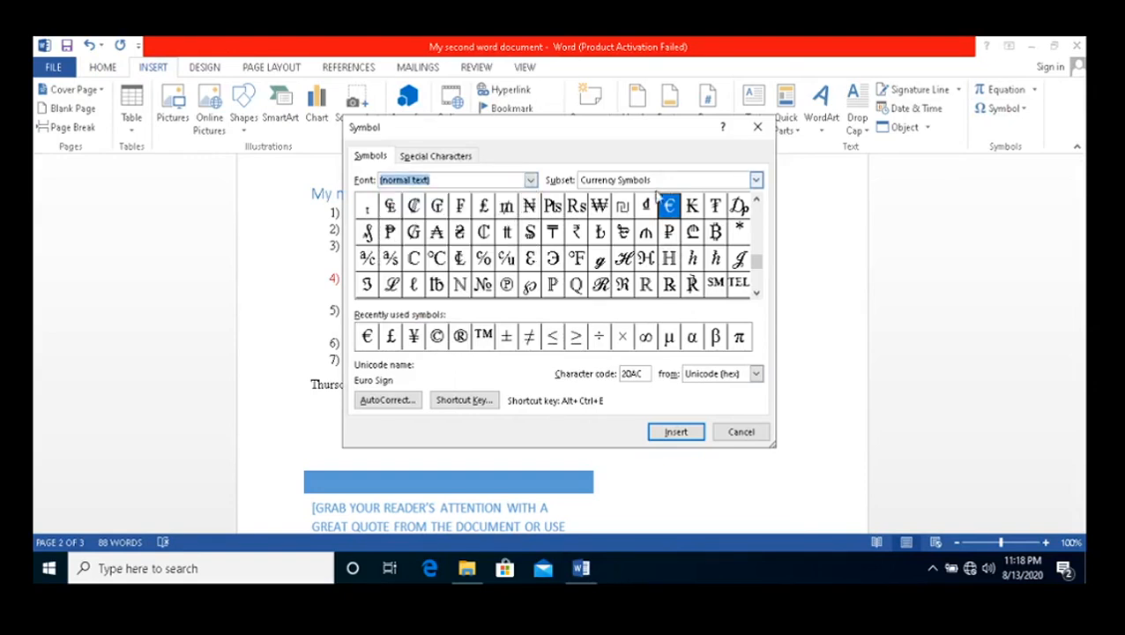
click(759, 179)
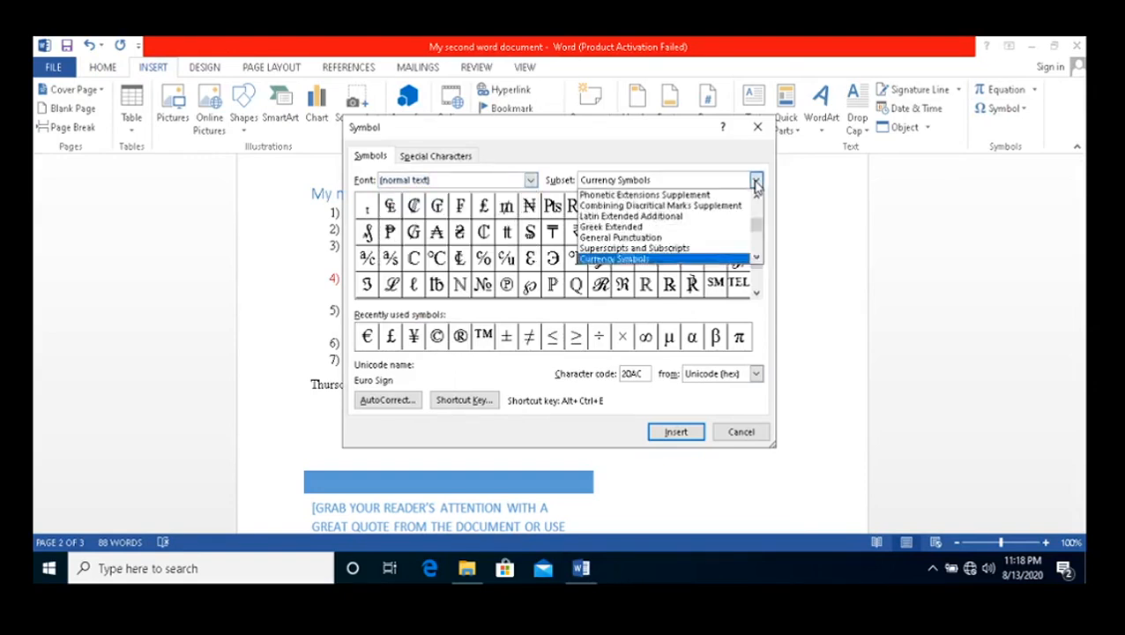
click(657, 193)
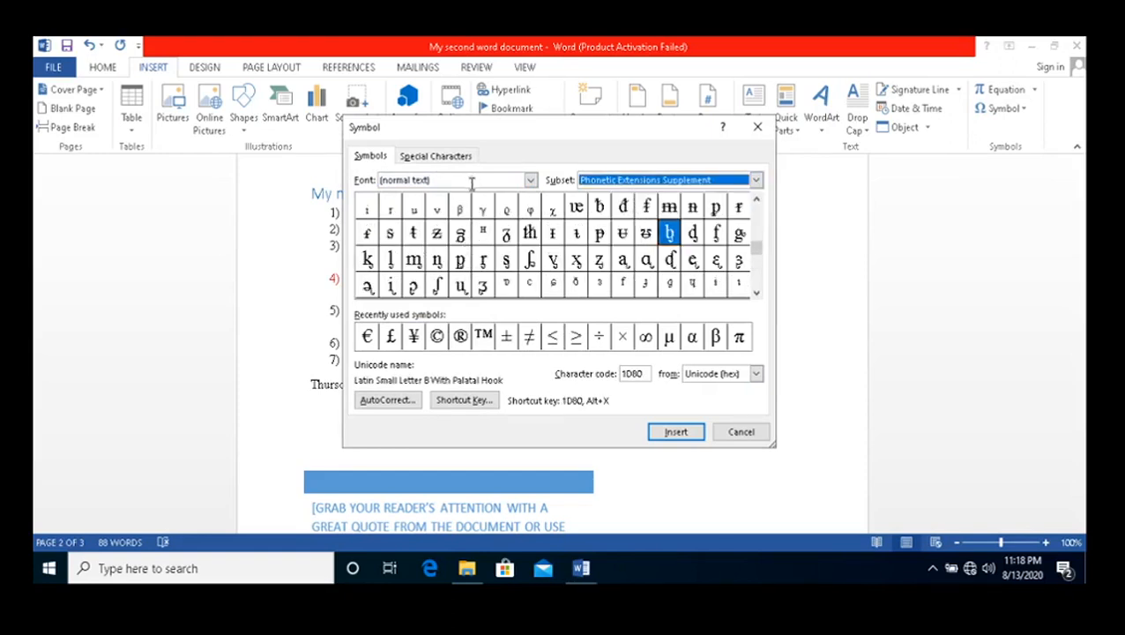
click(731, 433)
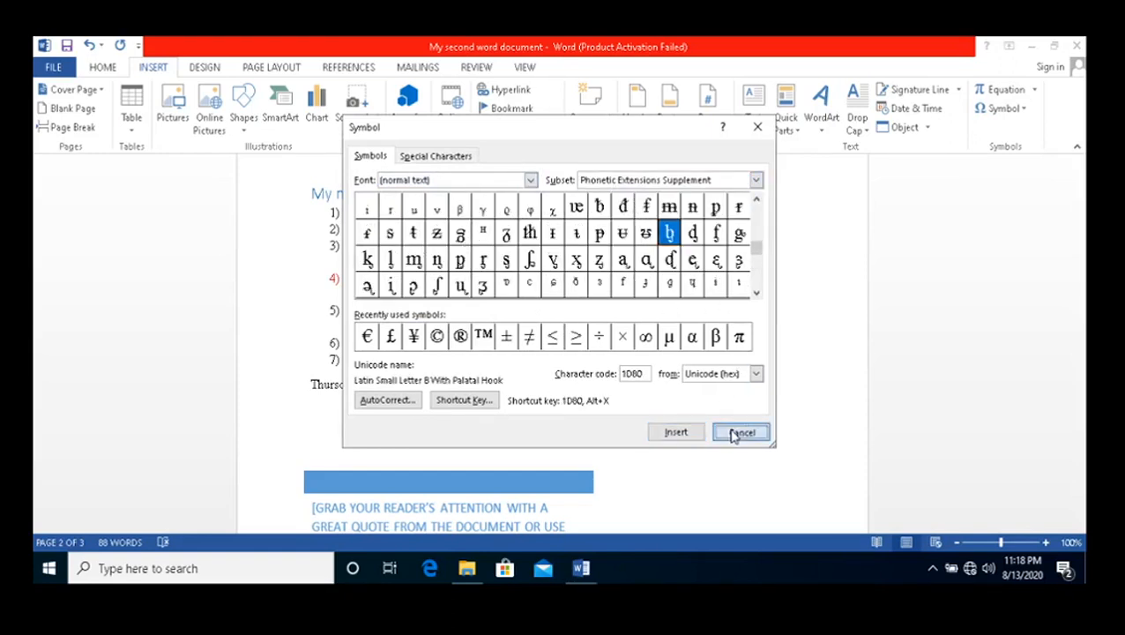